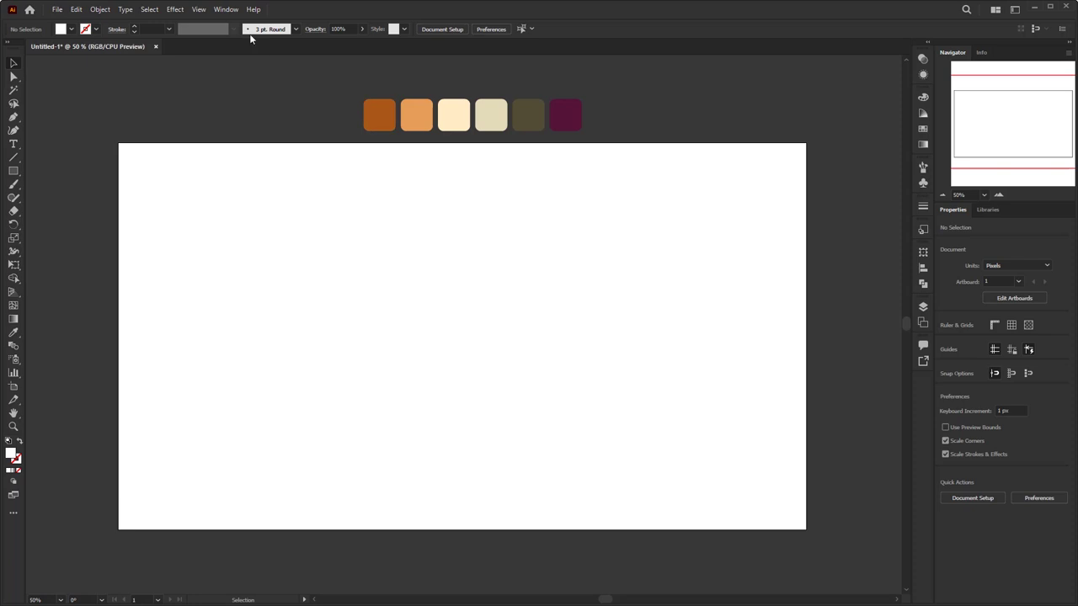
Save the colors of the six palette squares above the artboard as a swatch color group named Retro Color
{"action": "left_click", "coordinate": [227, 10]}
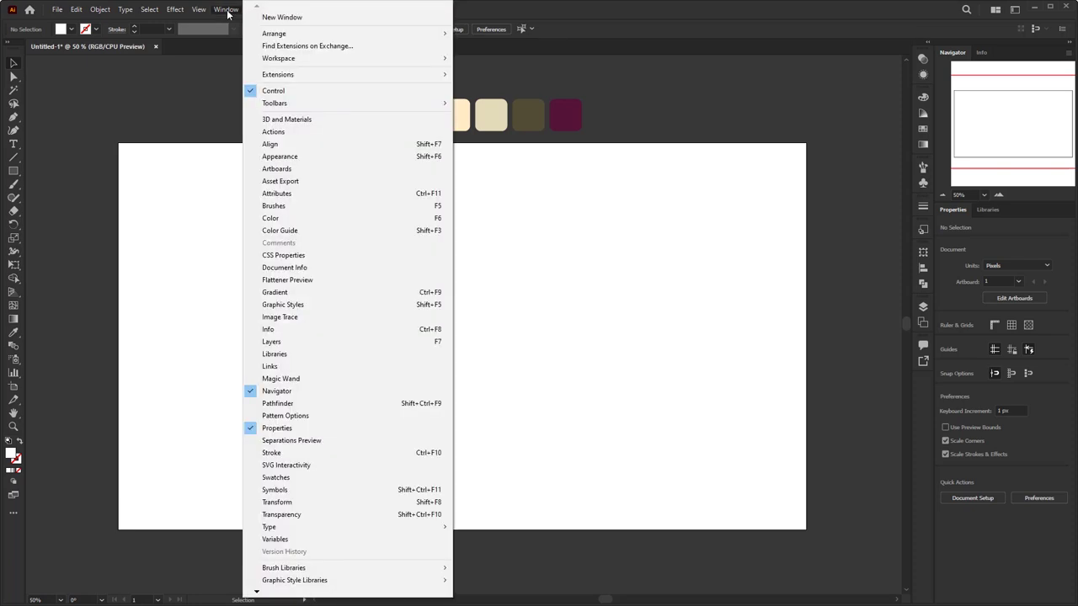
{"action": "left_click", "coordinate": [299, 479]}
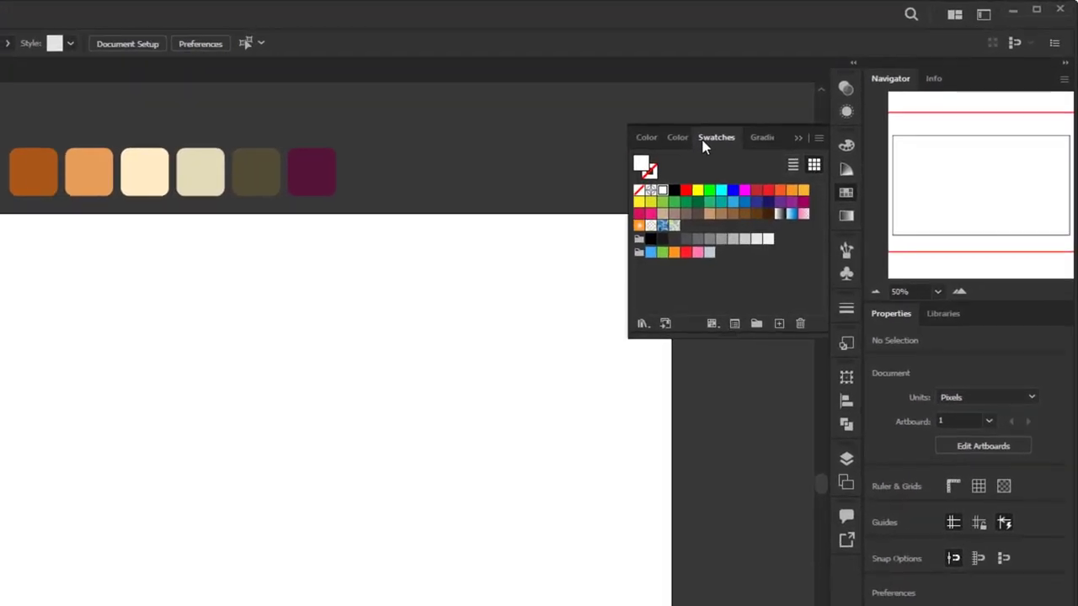
{"action": "left_click_drag", "start_coordinate": [582, 109], "coordinate": [333, 149]}
{"action": "left_click_drag", "start_coordinate": [114, 193], "coordinate": [13, 204]}
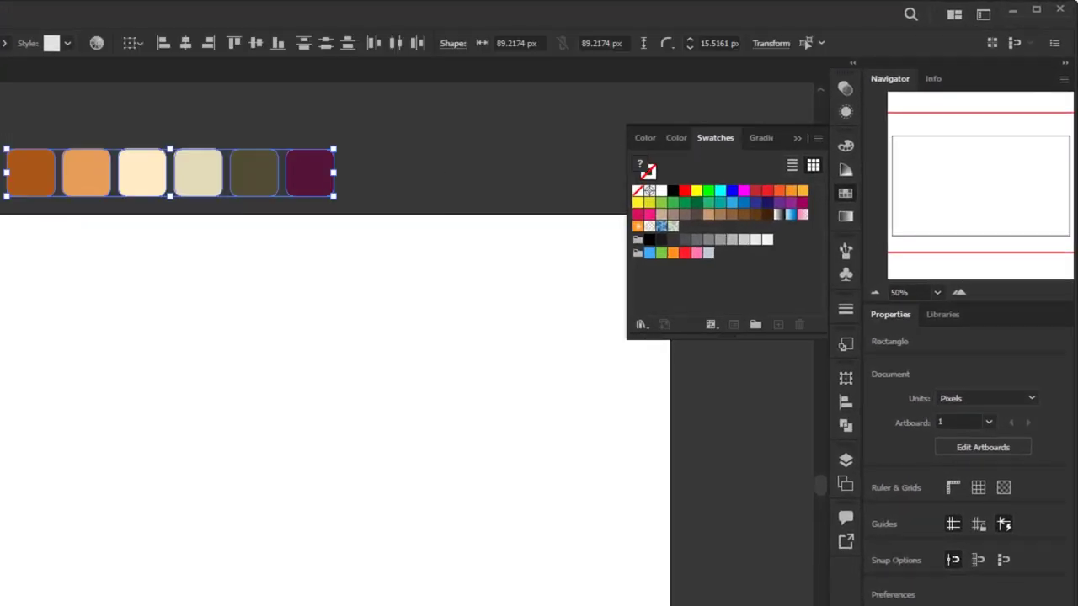
{"action": "left_click", "coordinate": [756, 325]}
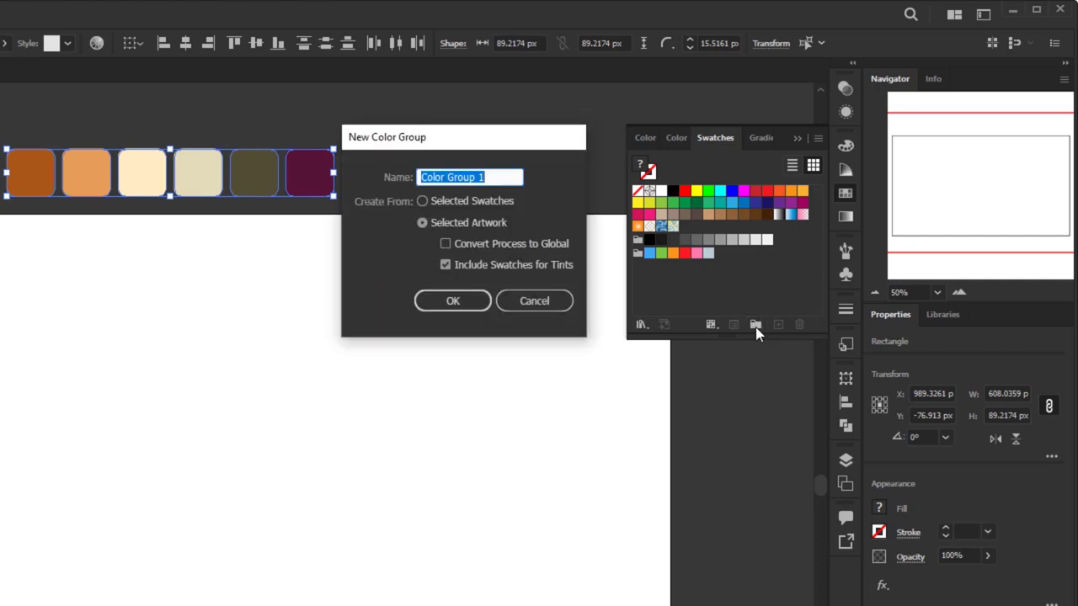
{"action": "type", "text": "Ret"}
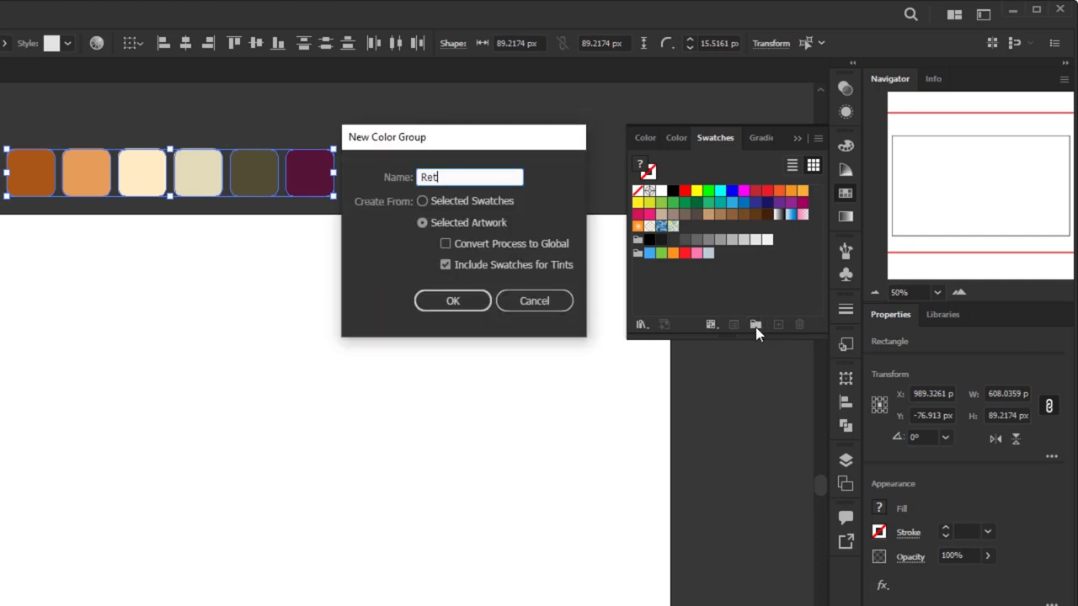
{"action": "type", "text": "ro Color"}
{"action": "key", "text": "Return"}
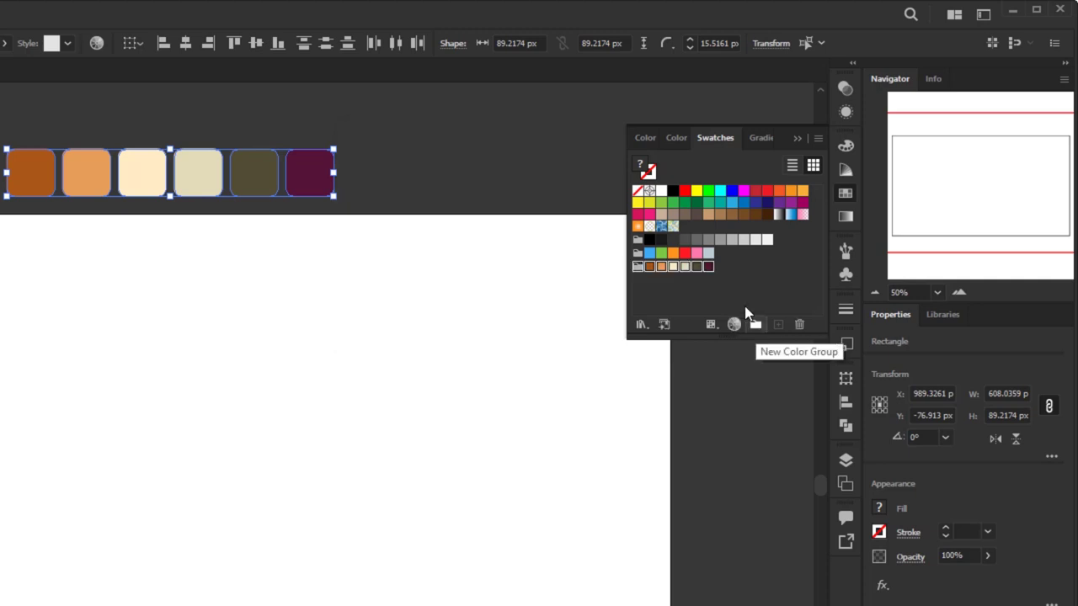
{"action": "left_click", "coordinate": [683, 286]}
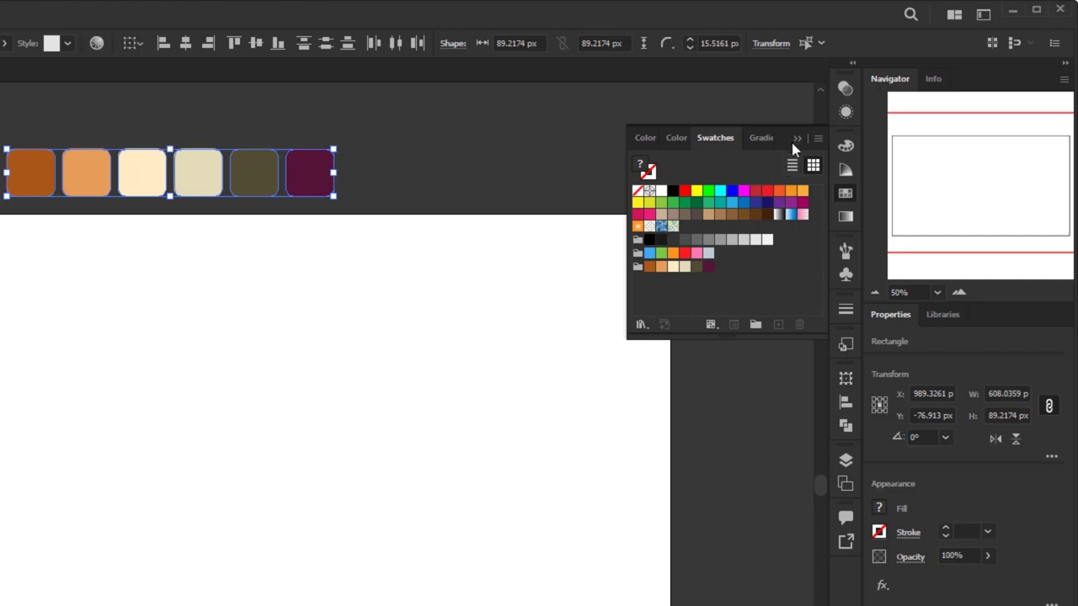
{"action": "left_click", "coordinate": [797, 138]}
{"action": "left_click", "coordinate": [144, 469]}
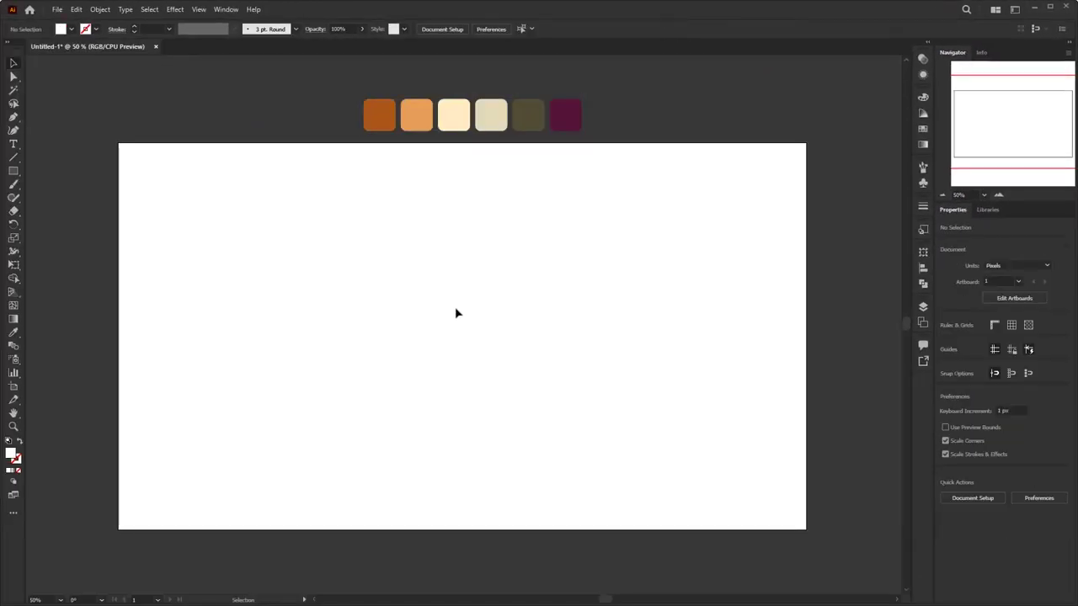
Draw a 1920 x 1080 px rectangle covering the artboard and fill it with the beige of the fourth palette square
{"action": "left_click_drag", "start_coordinate": [13, 171], "coordinate": [55, 175]}
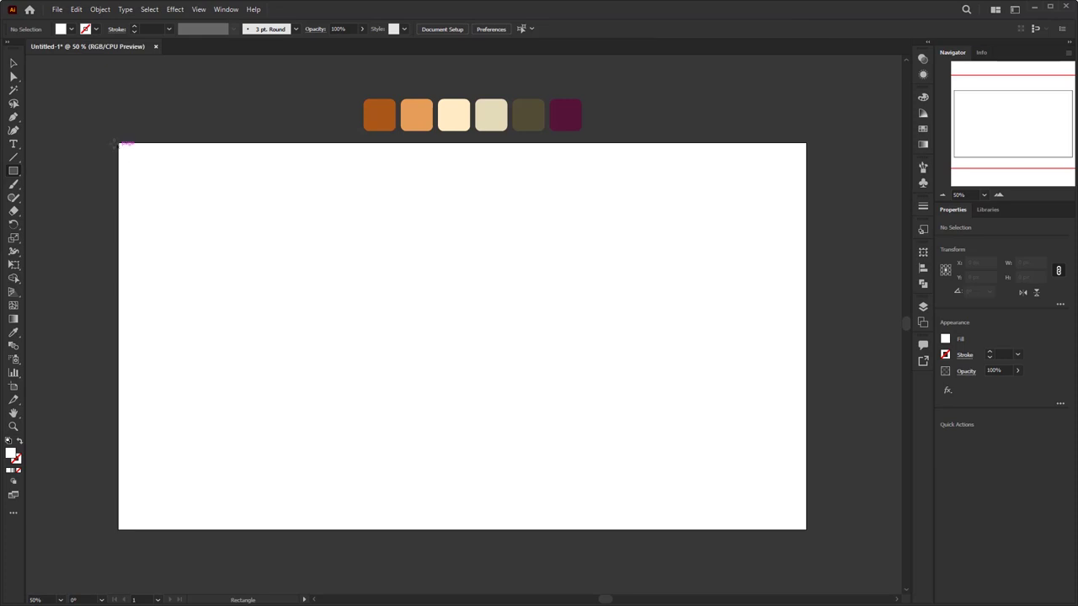
{"action": "left_click_drag", "start_coordinate": [118, 144], "coordinate": [805, 529]}
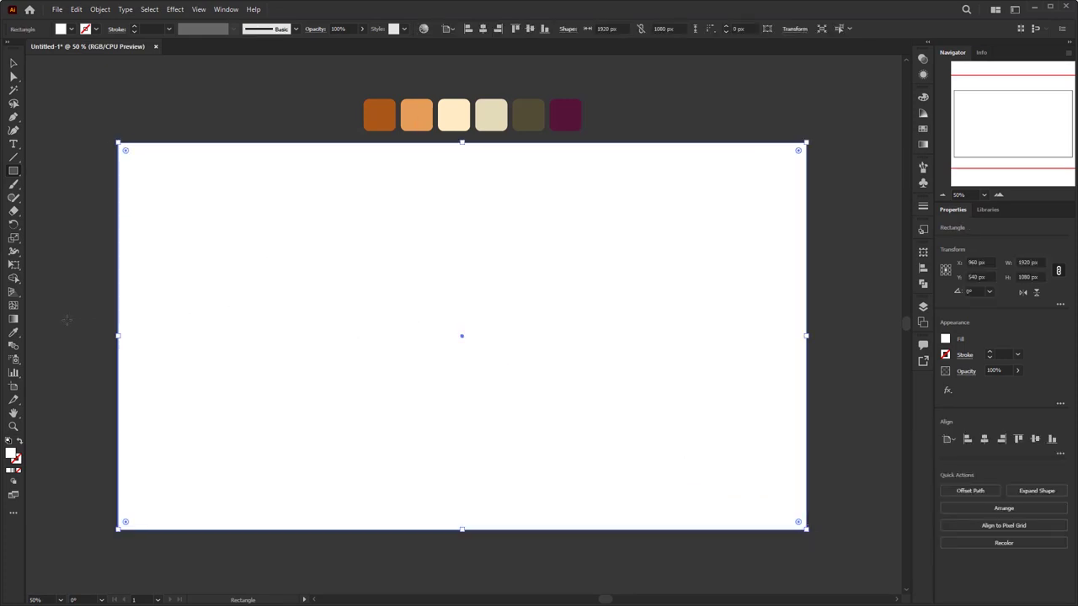
{"action": "left_click_drag", "start_coordinate": [20, 337], "coordinate": [70, 338]}
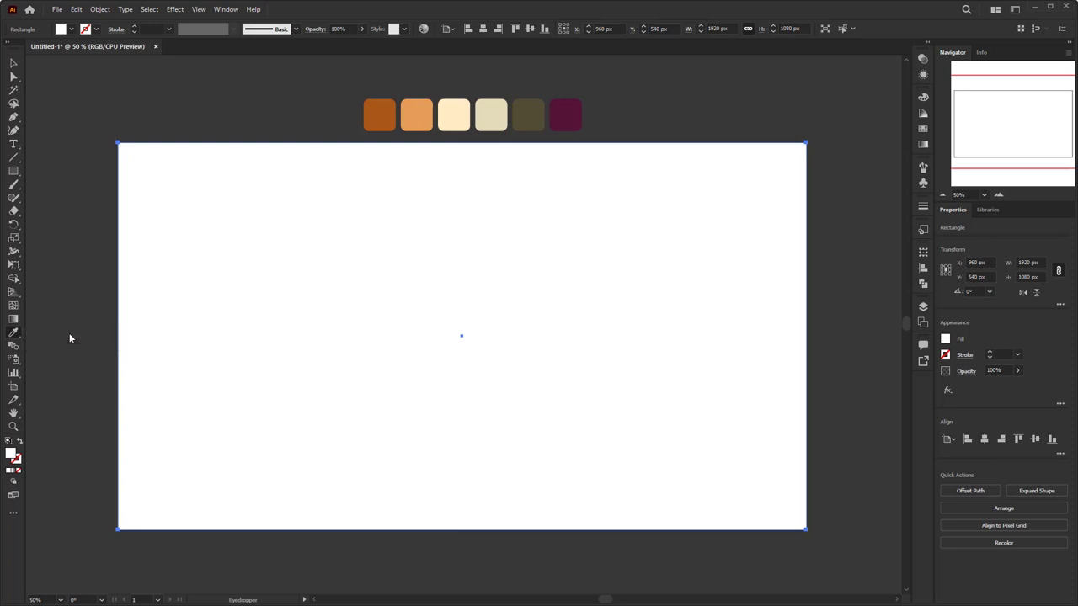
{"action": "left_click", "coordinate": [495, 116]}
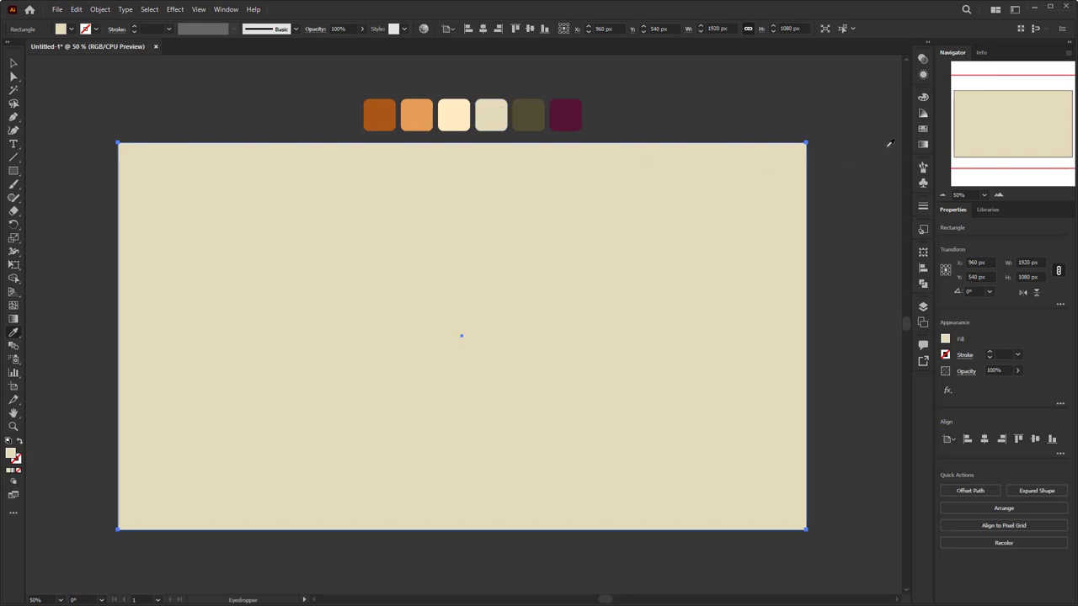
{"action": "left_click", "coordinate": [923, 128]}
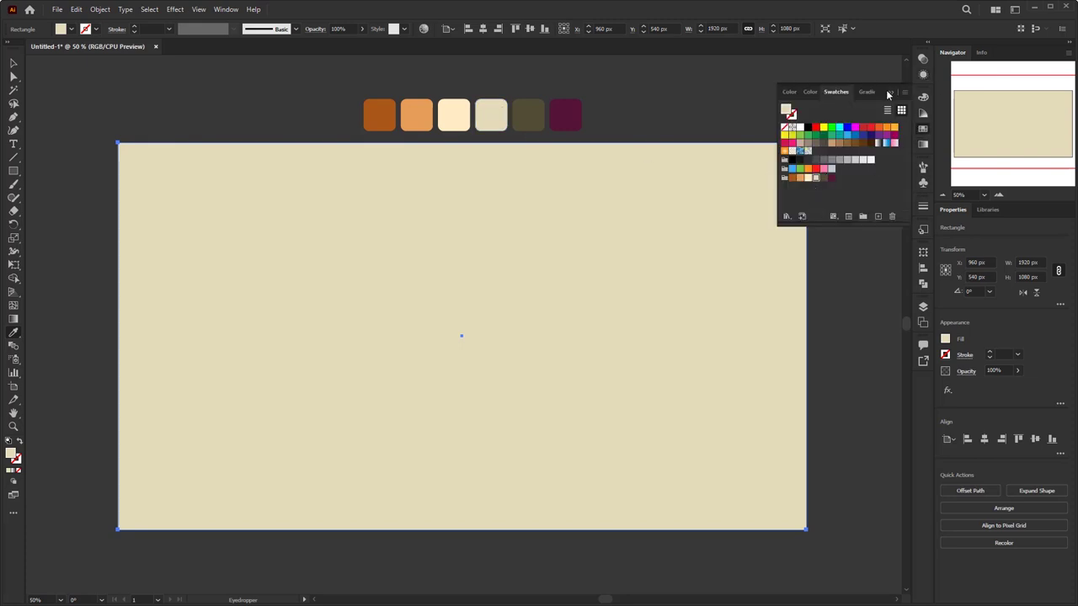
{"action": "left_click", "coordinate": [890, 92]}
{"action": "left_click", "coordinate": [12, 63]}
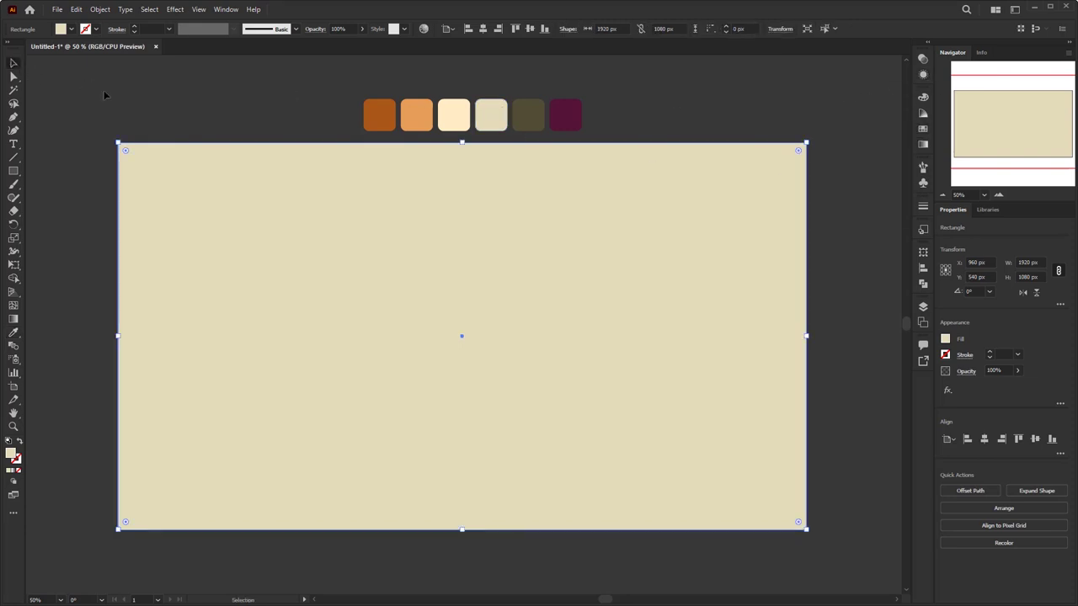
{"action": "left_click", "coordinate": [255, 112]}
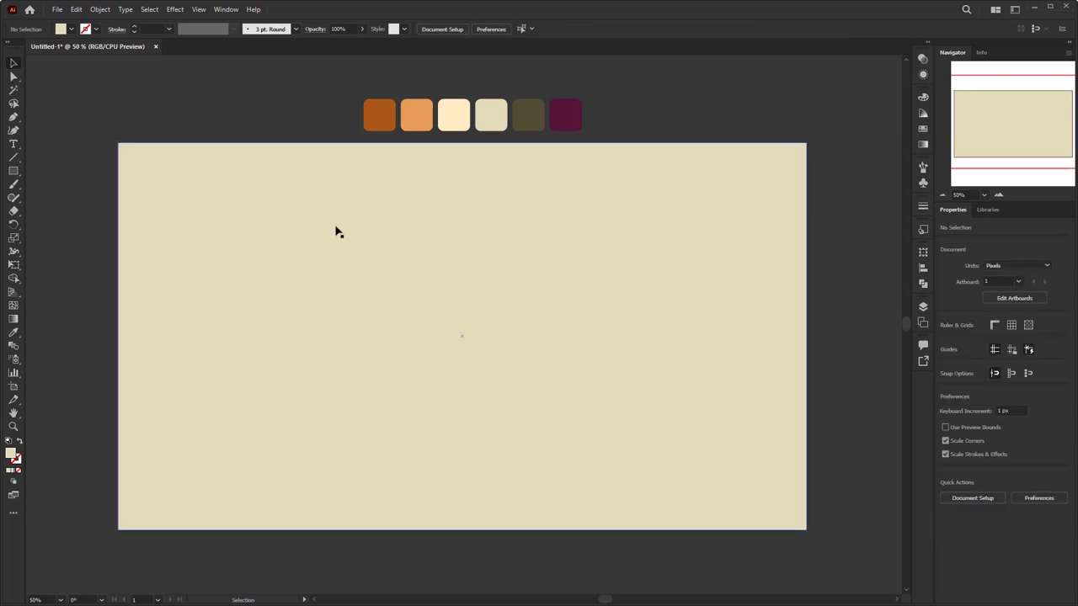
Add the text LADALIDI as point type near the middle of the artboard
{"action": "left_click_drag", "start_coordinate": [13, 144], "coordinate": [76, 149]}
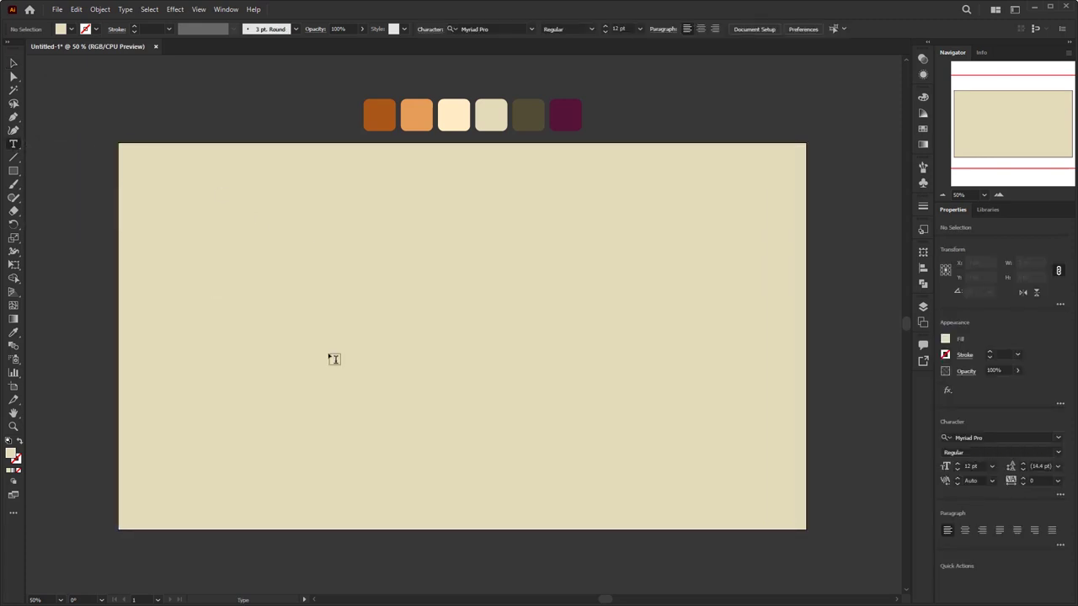
{"action": "left_click", "coordinate": [449, 323]}
{"action": "type", "text": "Li"}
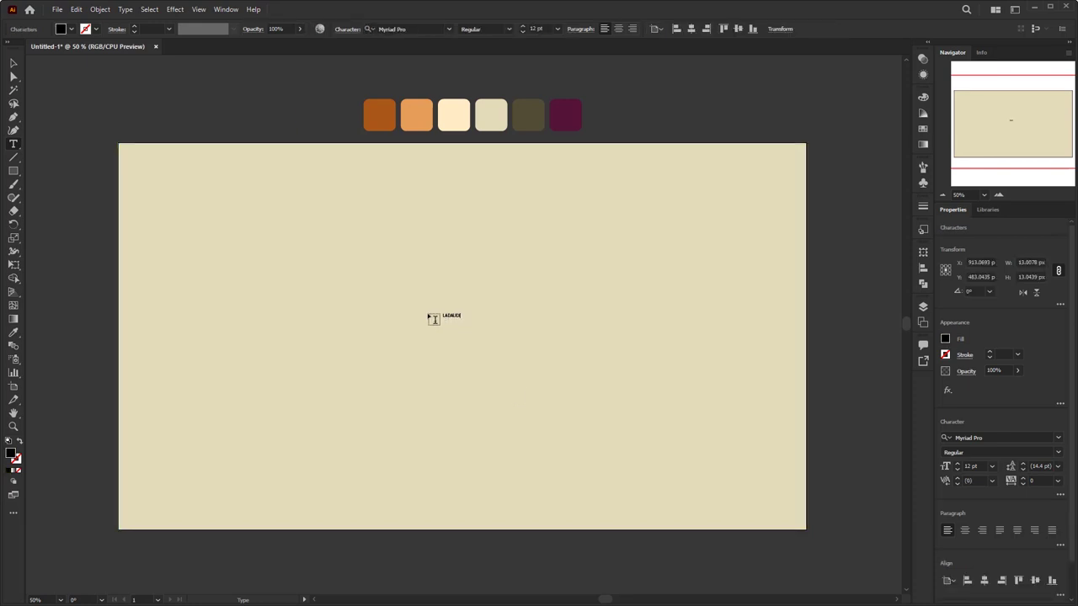
{"action": "left_click", "coordinate": [15, 64]}
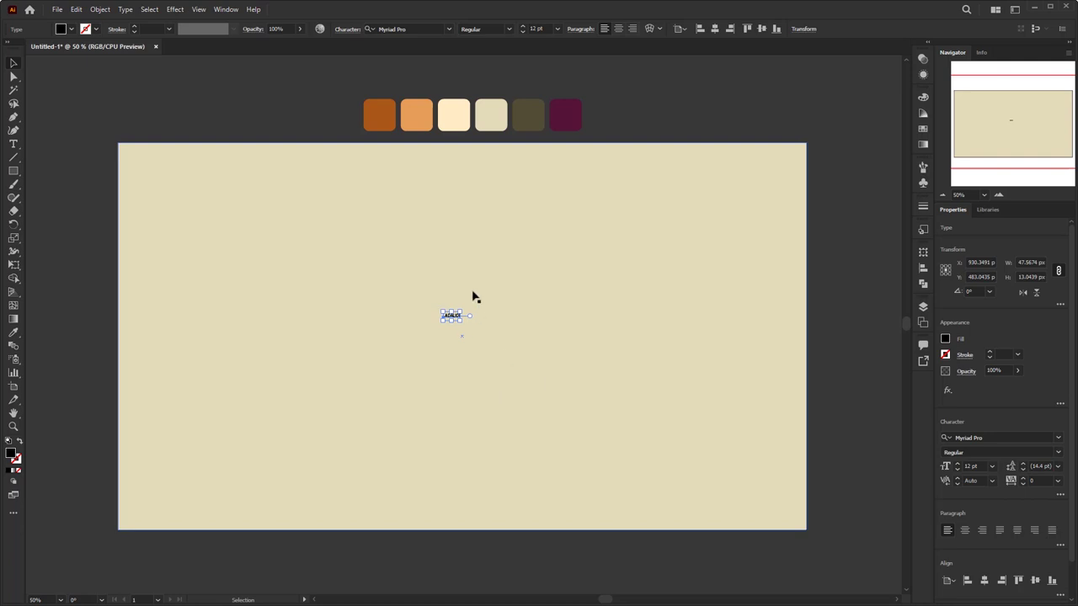
Set the LADALIDI text's font size to 350 pt and move it fully onto the artboard
{"action": "left_click", "coordinate": [537, 29]}
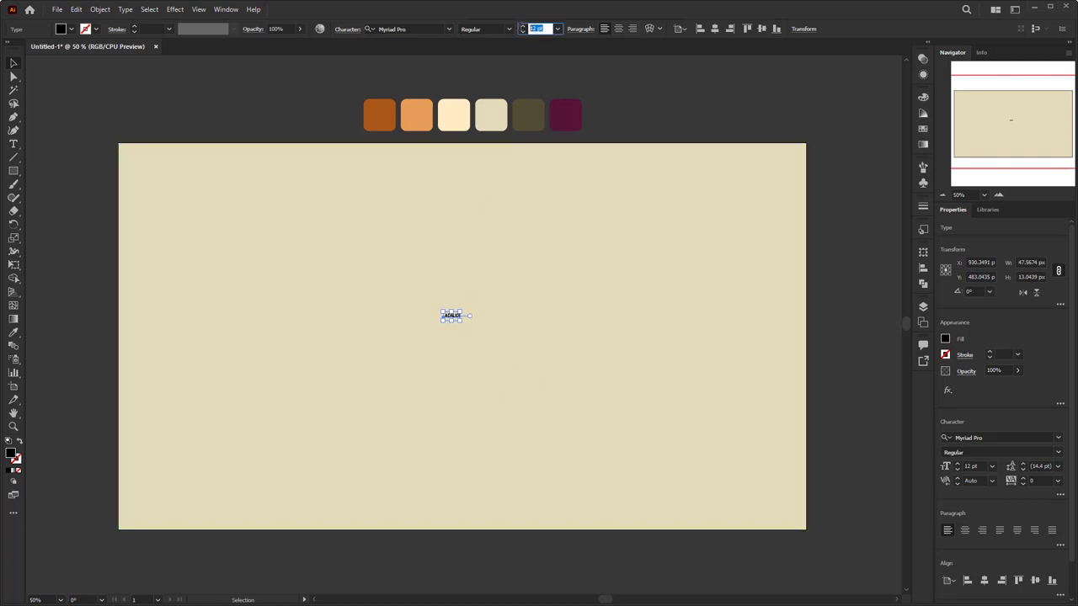
{"action": "type", "text": "350"}
{"action": "key", "text": "Return"}
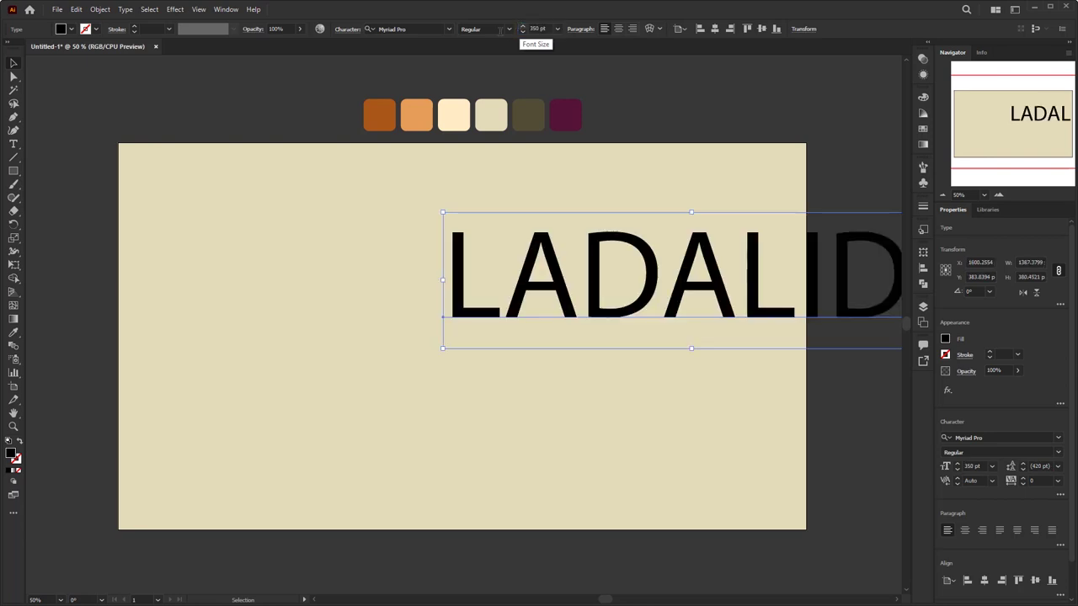
{"action": "left_click_drag", "start_coordinate": [577, 257], "coordinate": [367, 283]}
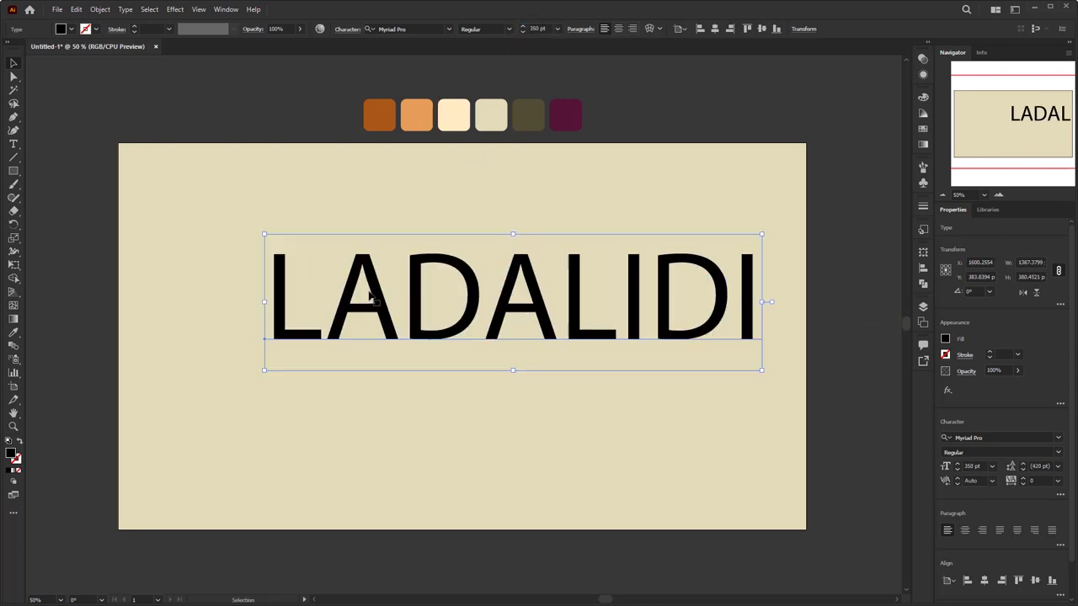
Change the text's font to Bahnschrift SemiBold Condensed and move it to roughly the middle of the artboard
{"action": "left_click", "coordinate": [450, 28]}
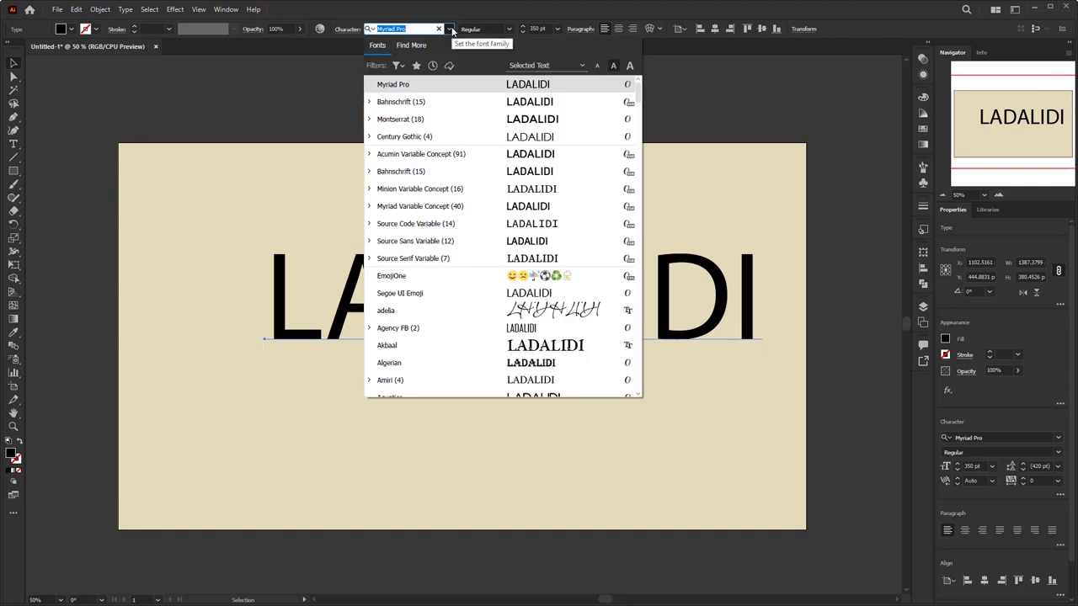
{"action": "left_click", "coordinate": [413, 104]}
{"action": "left_click", "coordinate": [539, 30]}
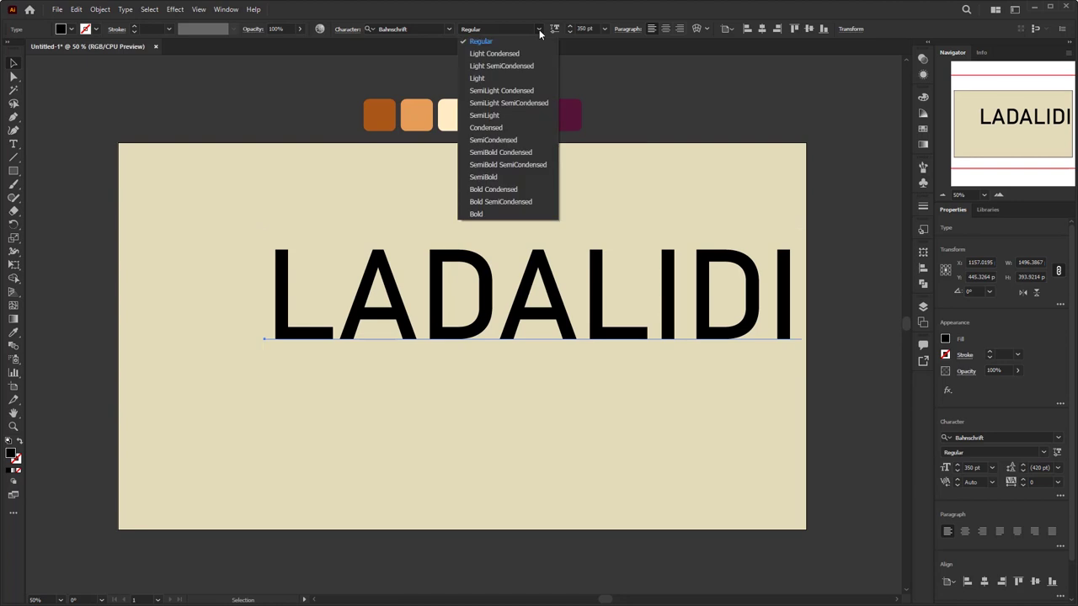
{"action": "left_click", "coordinate": [500, 152]}
{"action": "left_click", "coordinate": [506, 202]}
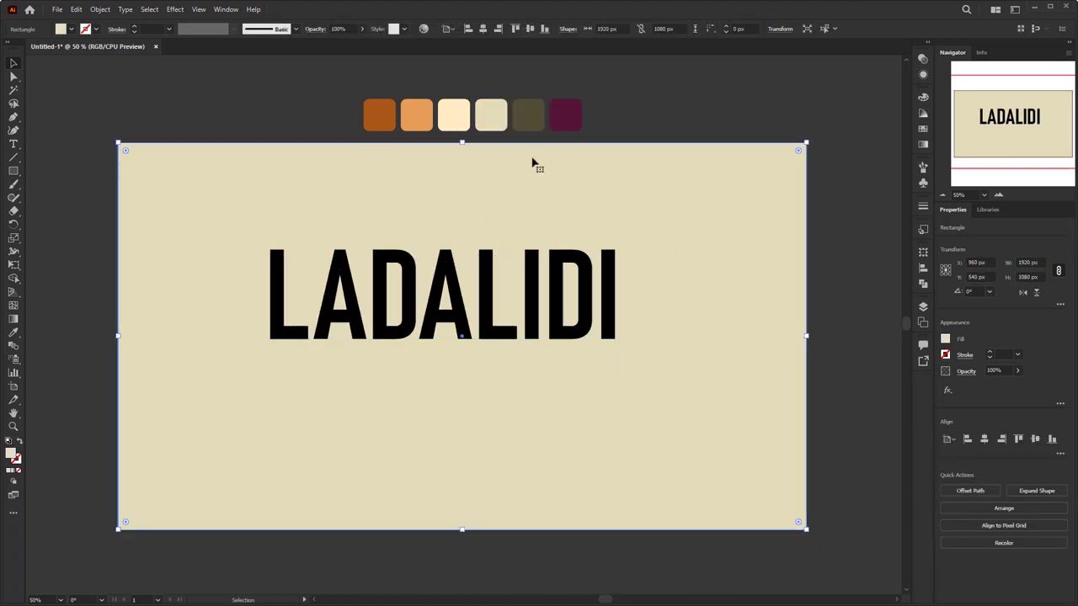
{"action": "left_click", "coordinate": [625, 115]}
{"action": "left_click_drag", "start_coordinate": [512, 292], "coordinate": [529, 322]}
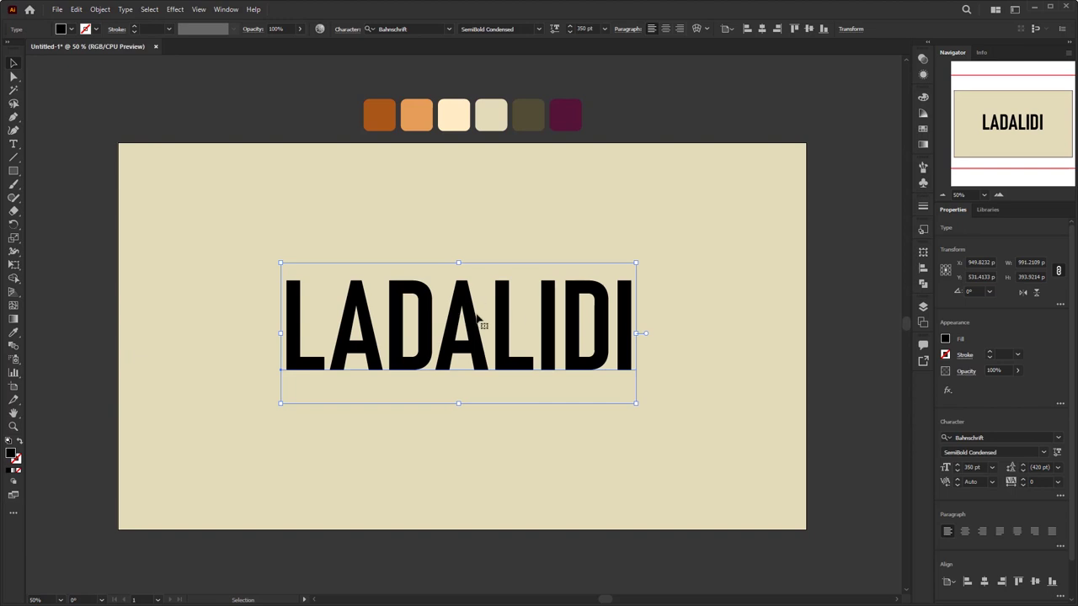
Set the tracking of the LADALIDI text to 100
{"action": "left_click", "coordinate": [344, 30]}
{"action": "left_click", "coordinate": [351, 97]}
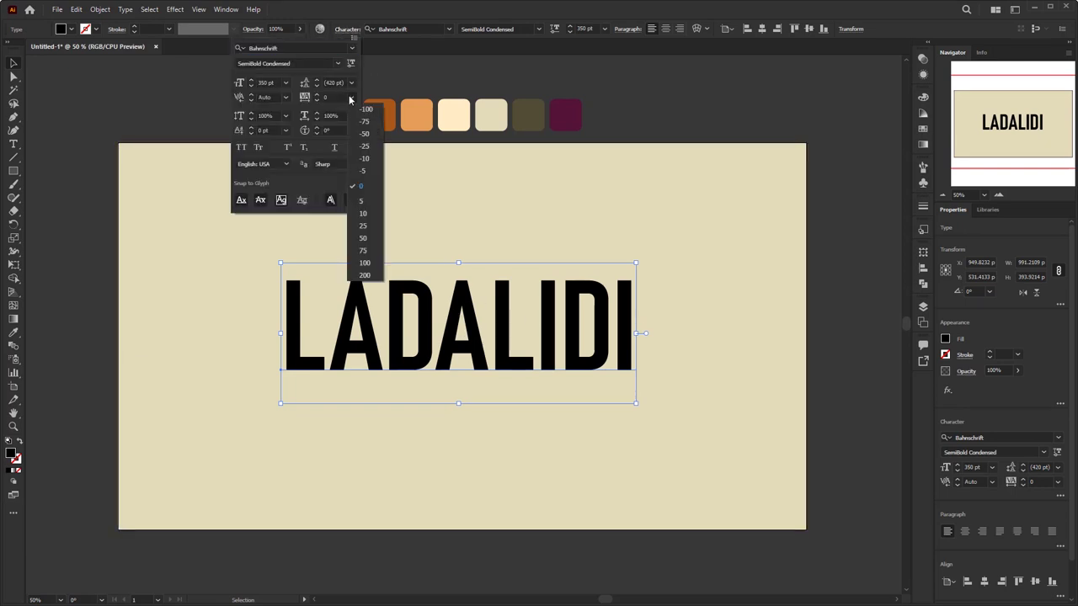
{"action": "left_click", "coordinate": [366, 263]}
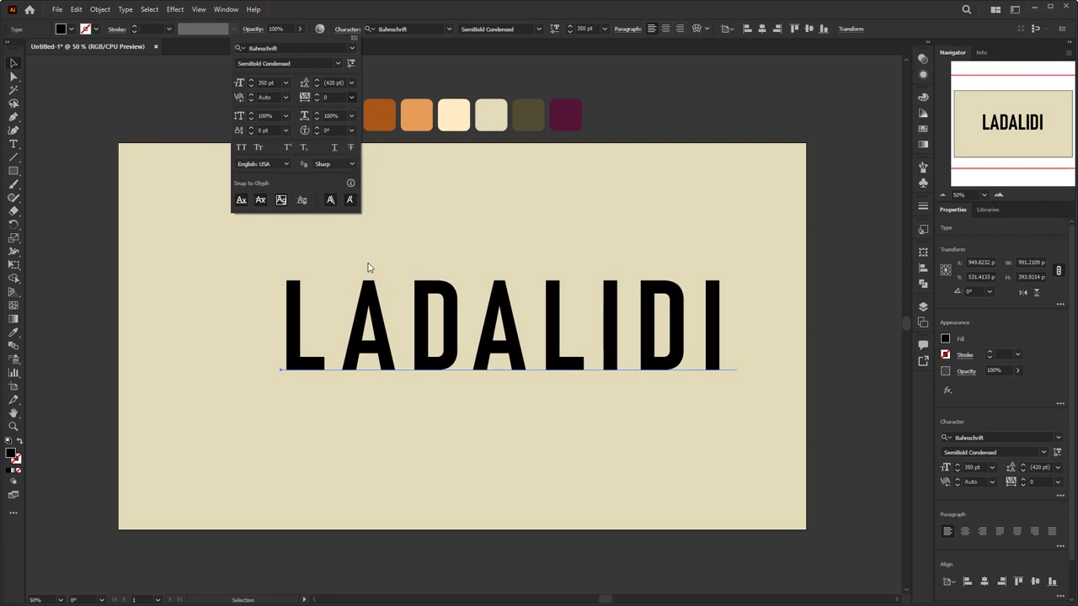
{"action": "left_click", "coordinate": [368, 268]}
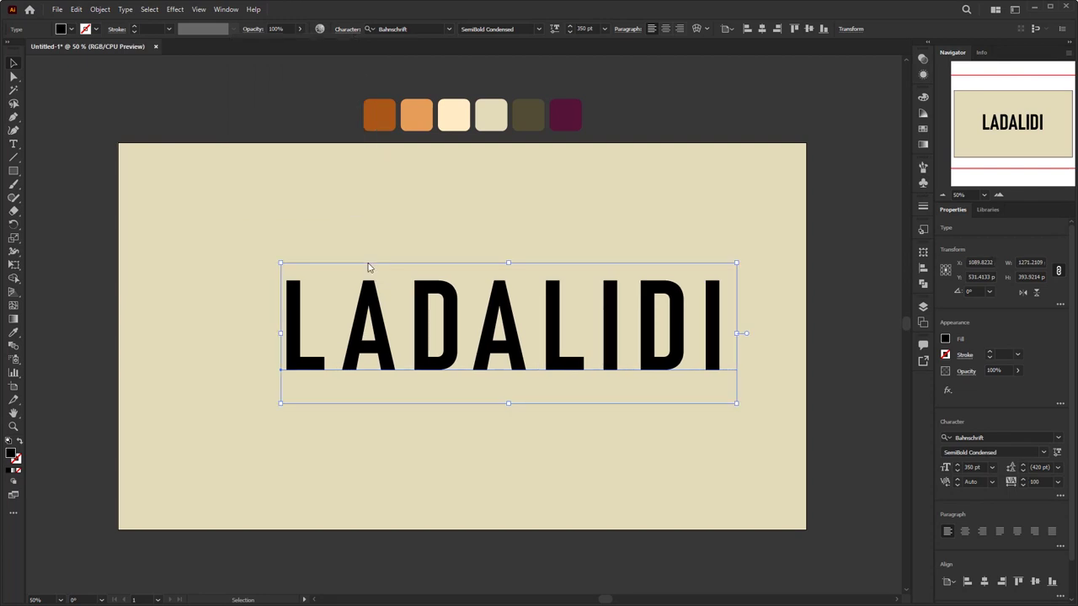
Center the LADALIDI text horizontally and vertically on the artboard and set its paragraph alignment to centered
{"action": "left_click", "coordinate": [762, 29]}
{"action": "left_click", "coordinate": [817, 30]}
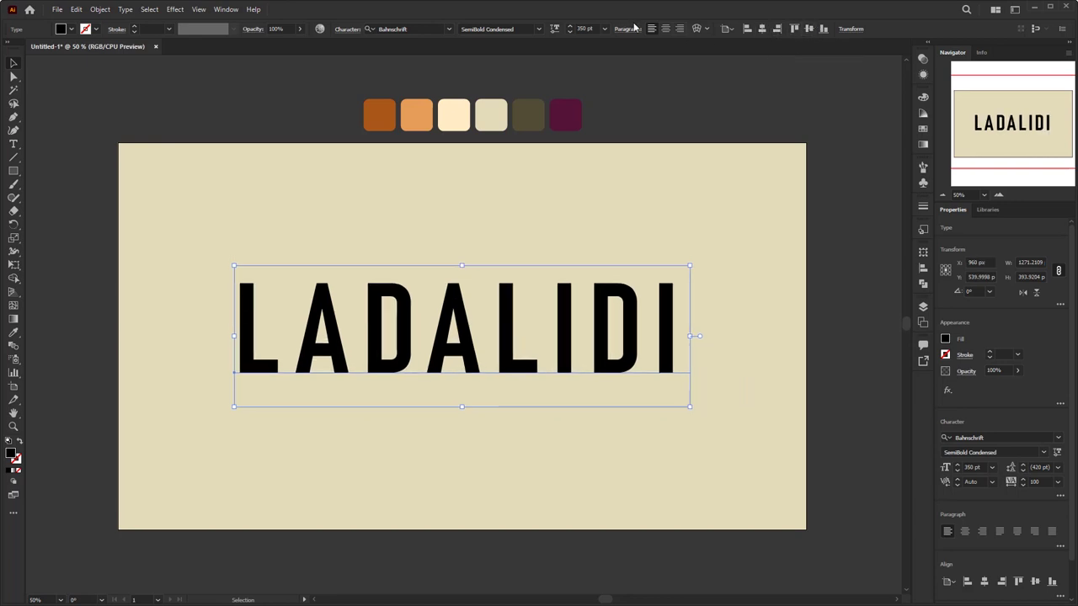
{"action": "left_click", "coordinate": [666, 28]}
{"action": "left_click", "coordinate": [762, 29]}
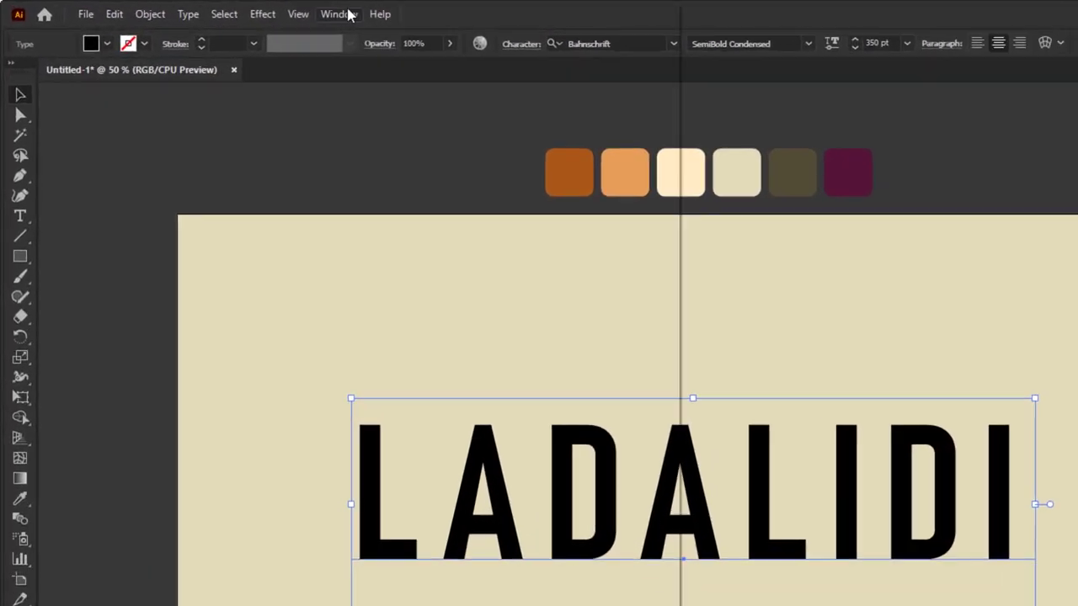
Open the appearance attributes of the LADALIDI text's characters and set the character fill to None
{"action": "left_click", "coordinate": [227, 9]}
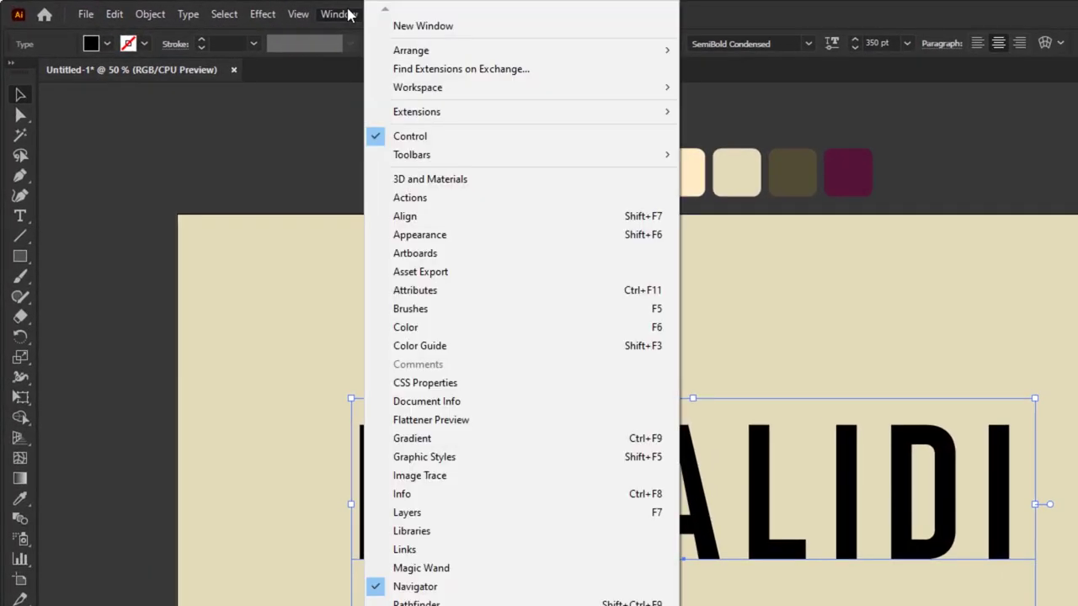
{"action": "left_click", "coordinate": [472, 234]}
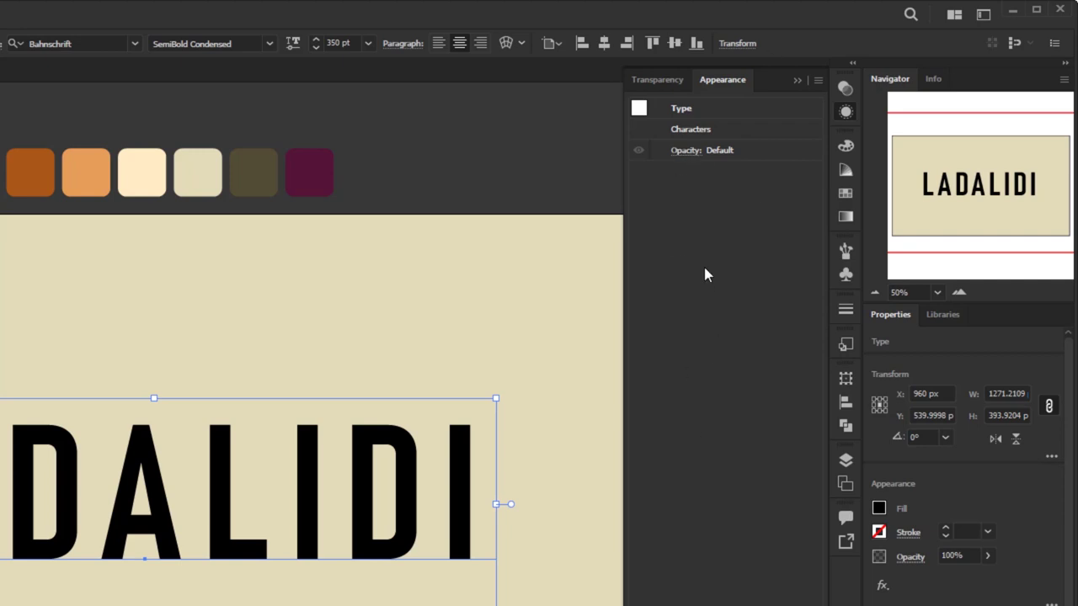
{"action": "double_click", "coordinate": [693, 130]}
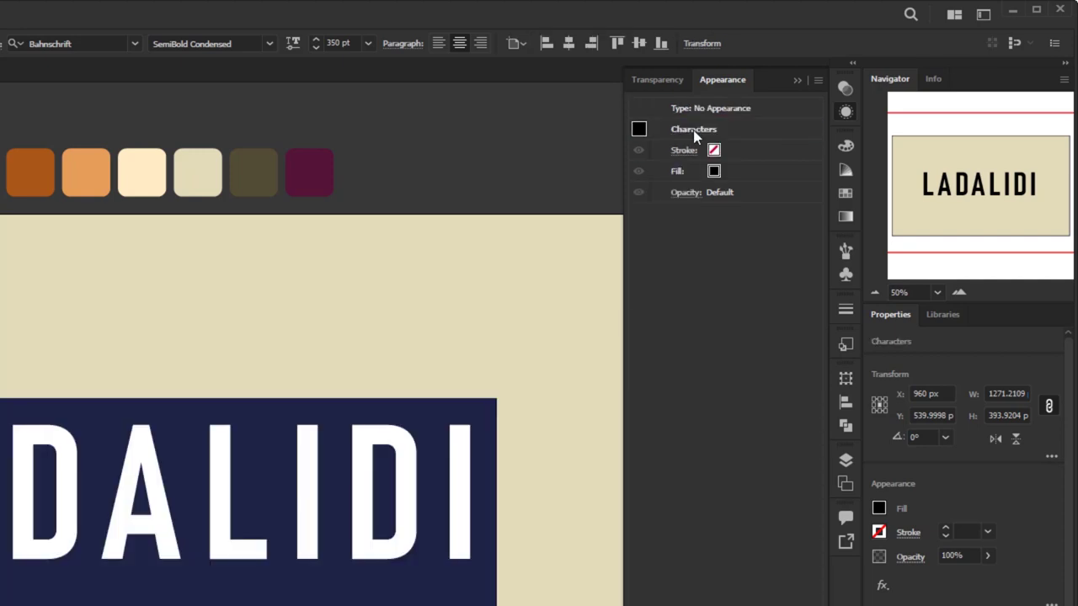
{"action": "left_click", "coordinate": [752, 149]}
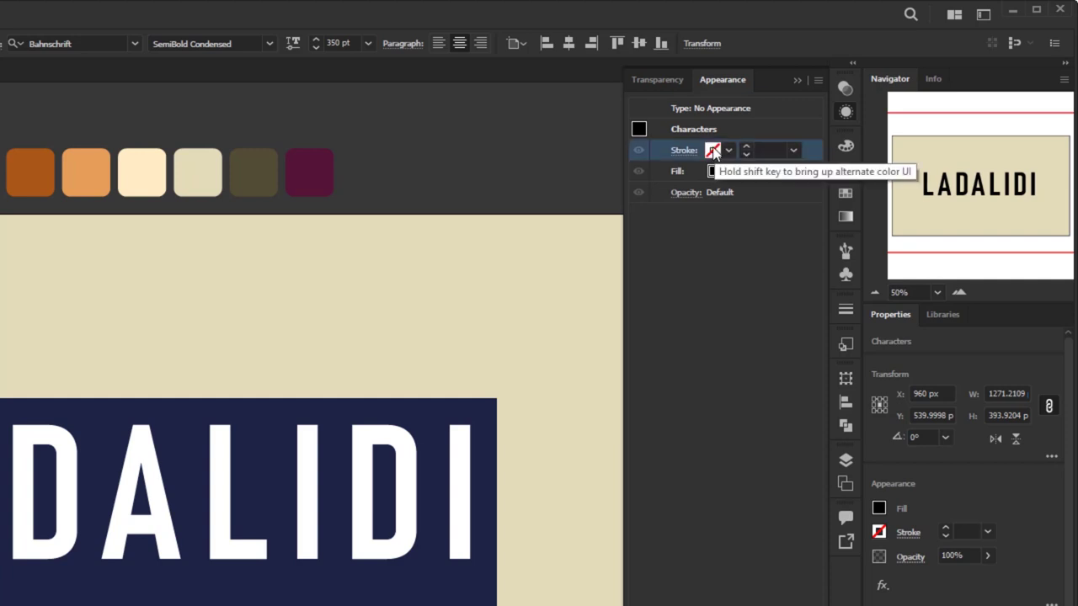
{"action": "left_click", "coordinate": [751, 175]}
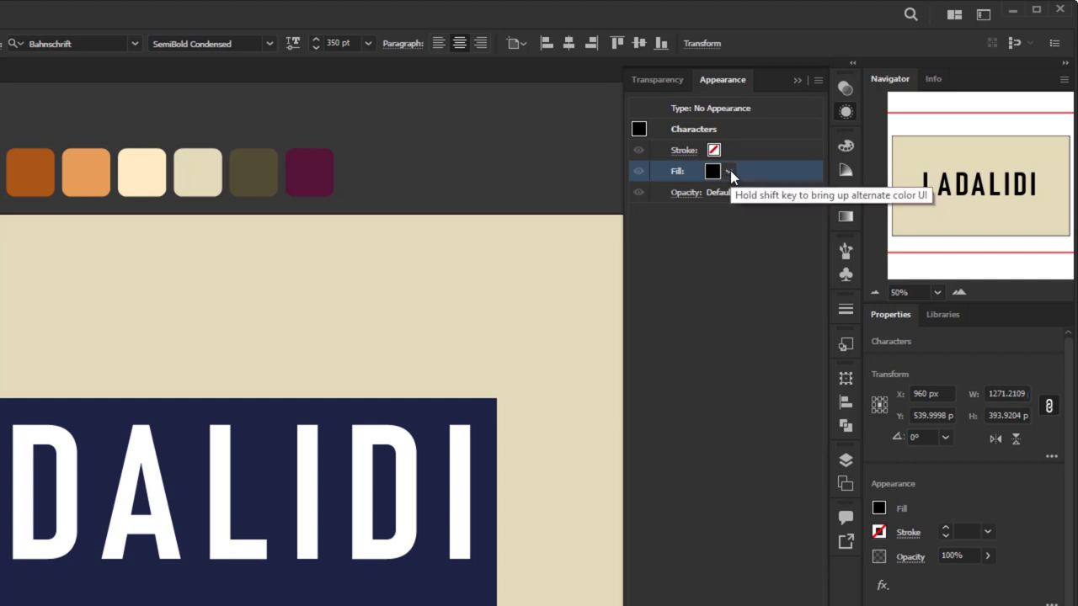
{"action": "left_click", "coordinate": [729, 171]}
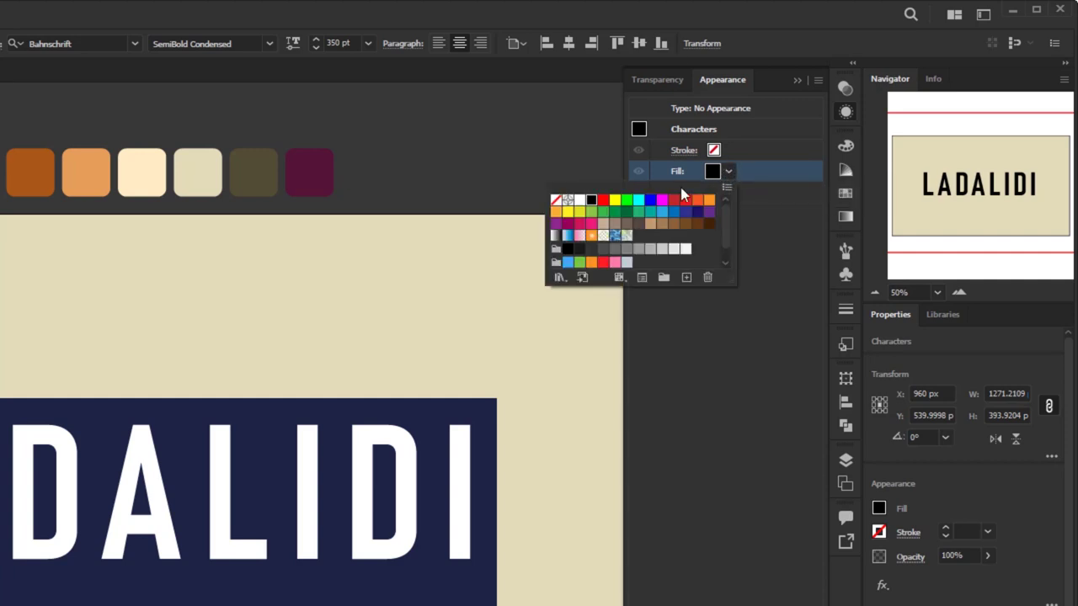
{"action": "left_click", "coordinate": [555, 201]}
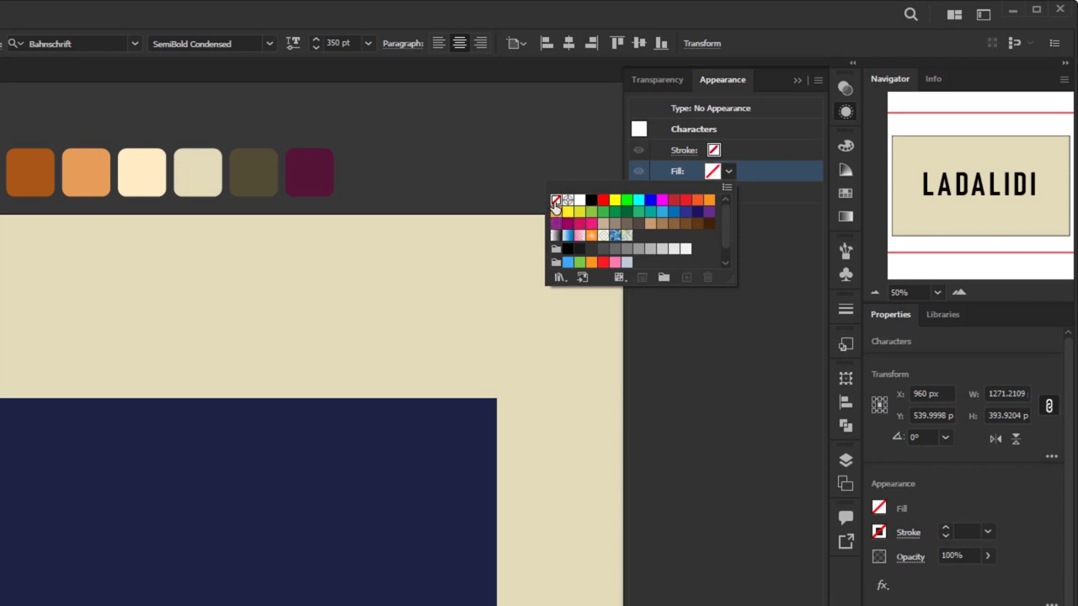
{"action": "left_click", "coordinate": [773, 216]}
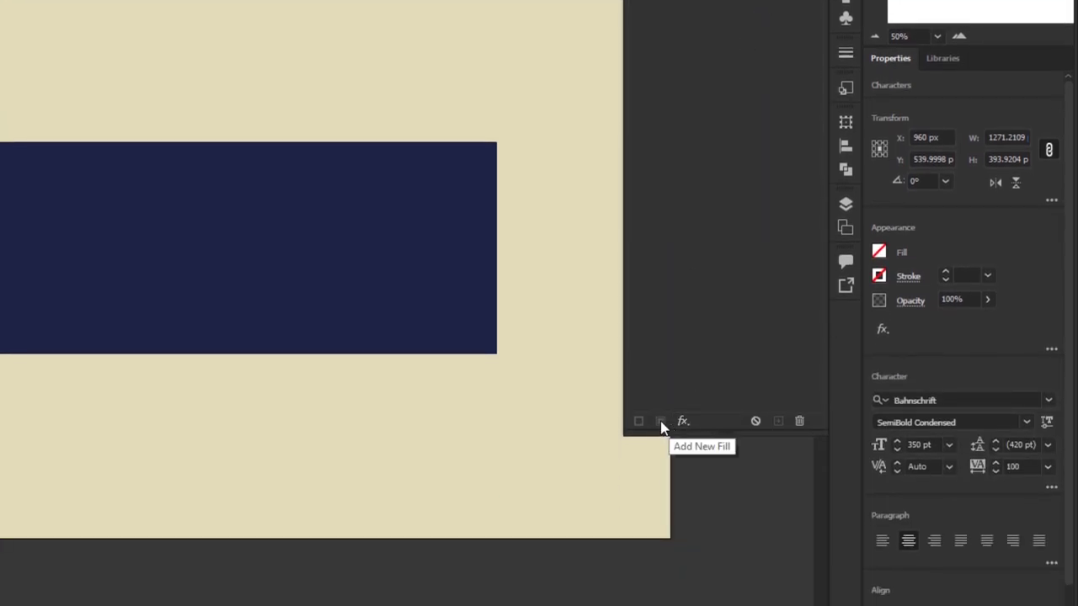
Examine which effects and stroke, fill and opacity attributes are available at the character level
{"action": "left_click", "coordinate": [681, 426]}
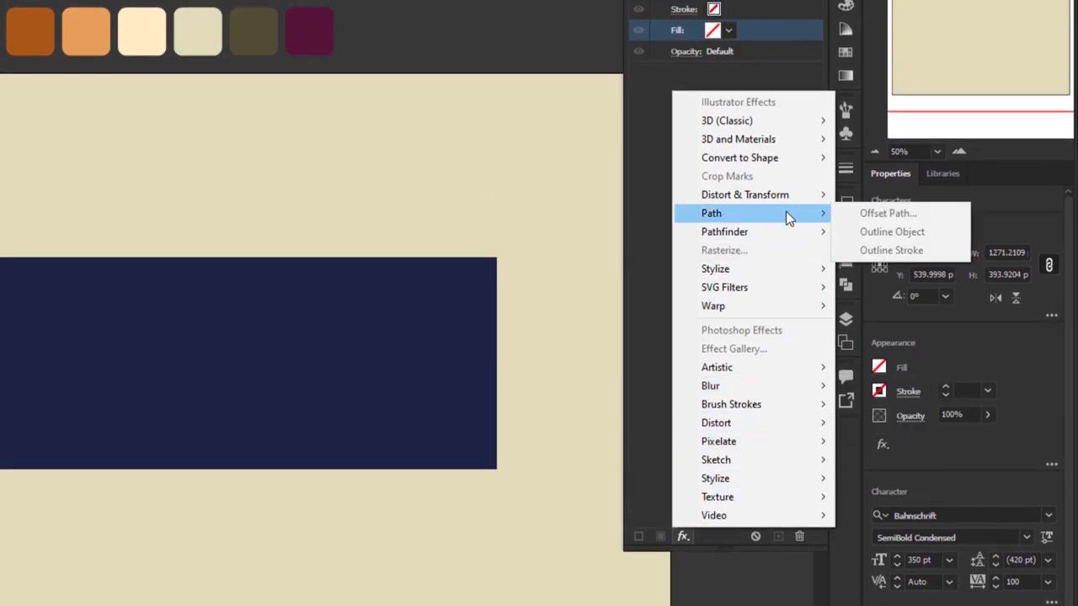
{"action": "mouse_move", "coordinate": [792, 139]}
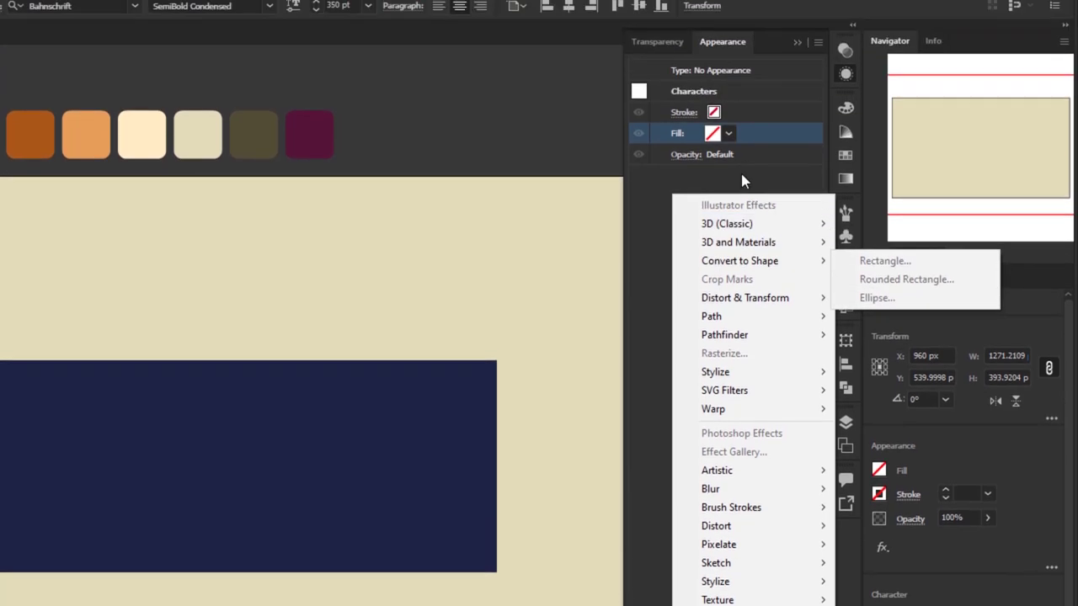
{"action": "left_click", "coordinate": [739, 78]}
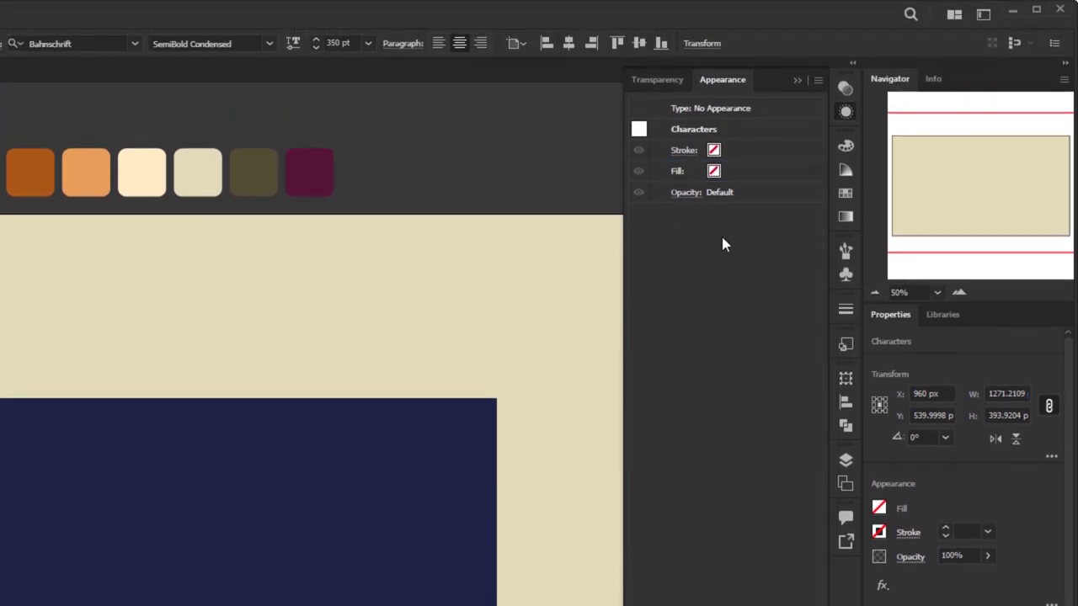
{"action": "left_click", "coordinate": [769, 154]}
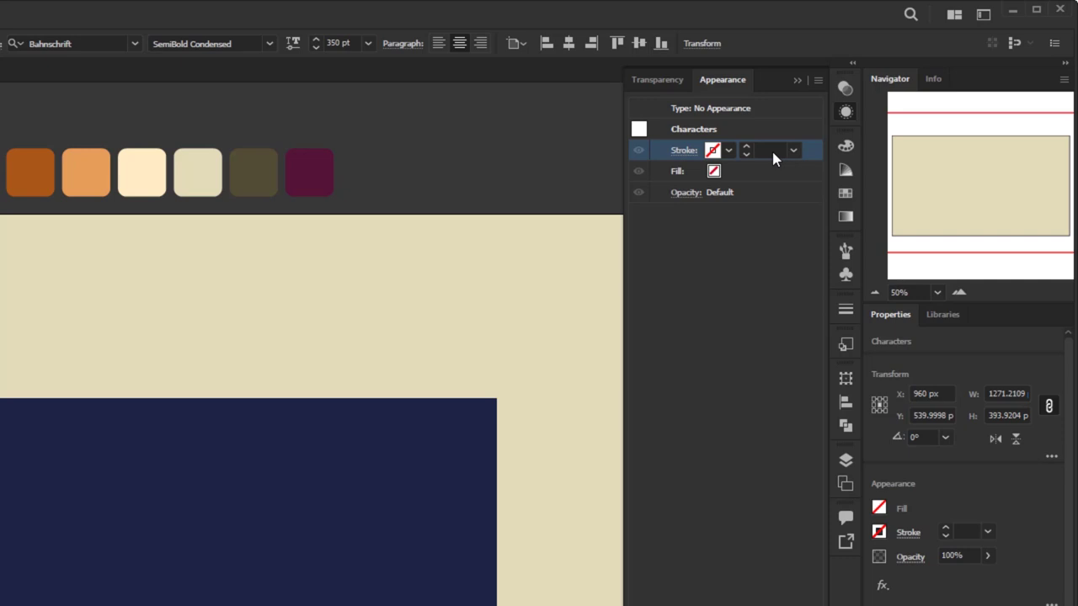
{"action": "left_click", "coordinate": [793, 151]}
{"action": "left_click", "coordinate": [790, 175]}
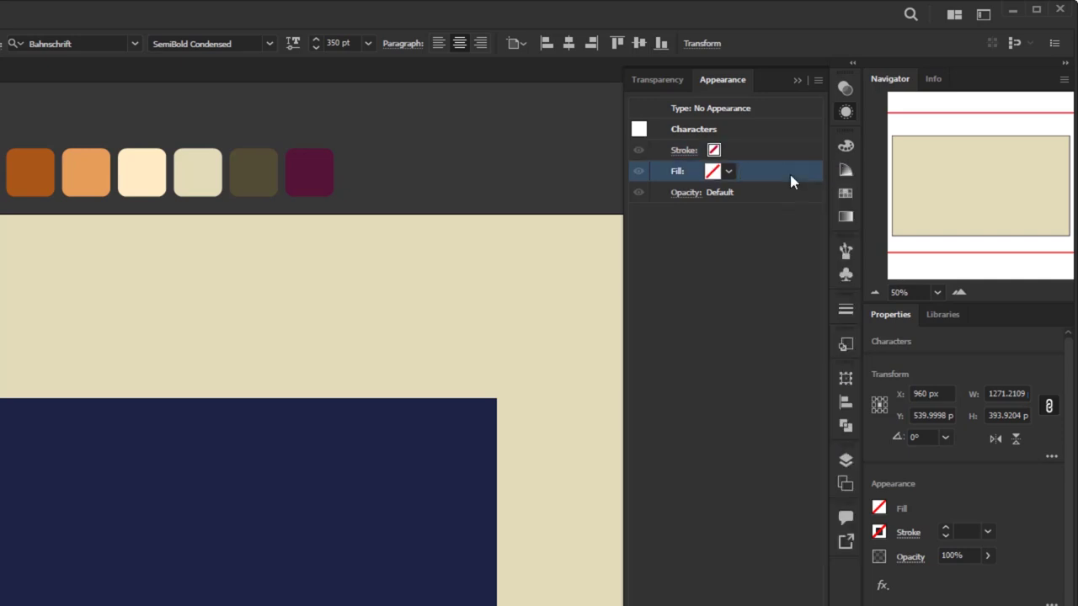
{"action": "left_click", "coordinate": [697, 195]}
{"action": "left_click", "coordinate": [764, 259]}
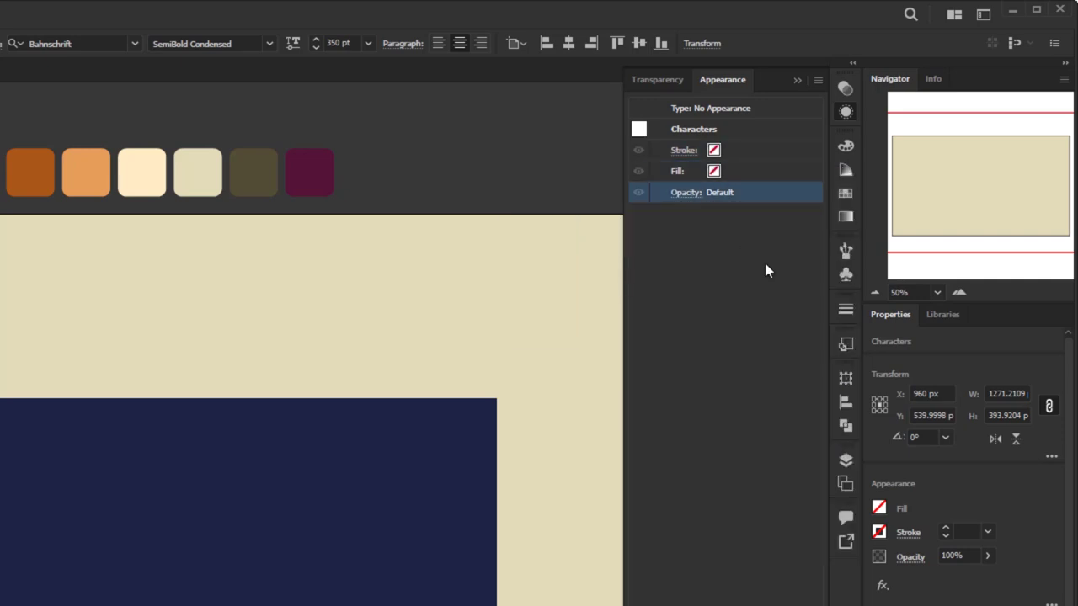
Return from the character level to the type-level appearance of the LADALIDI text
{"action": "left_click", "coordinate": [751, 246]}
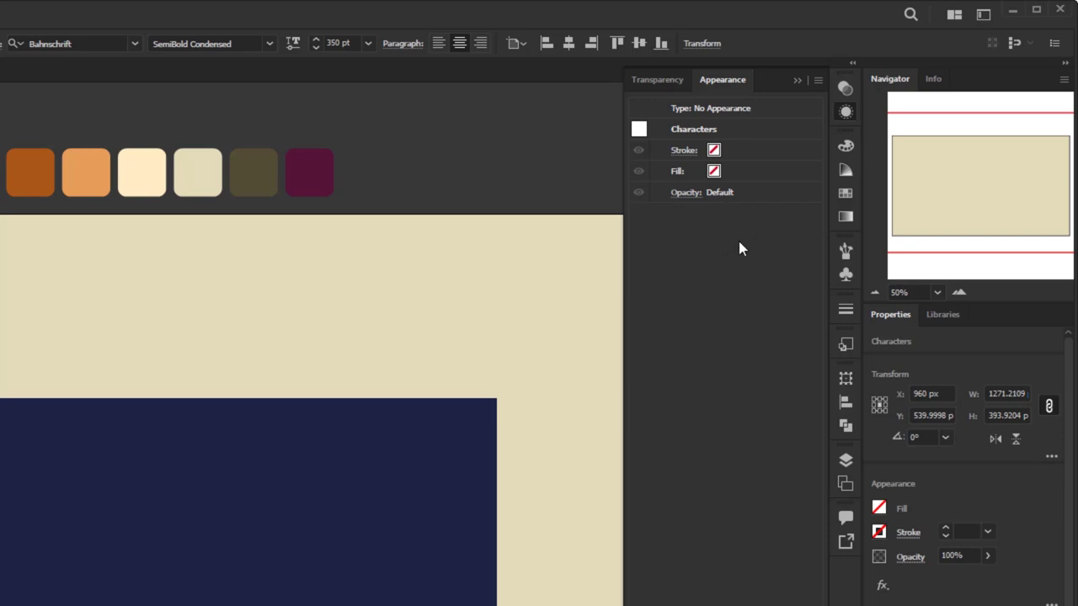
{"action": "left_click", "coordinate": [726, 112]}
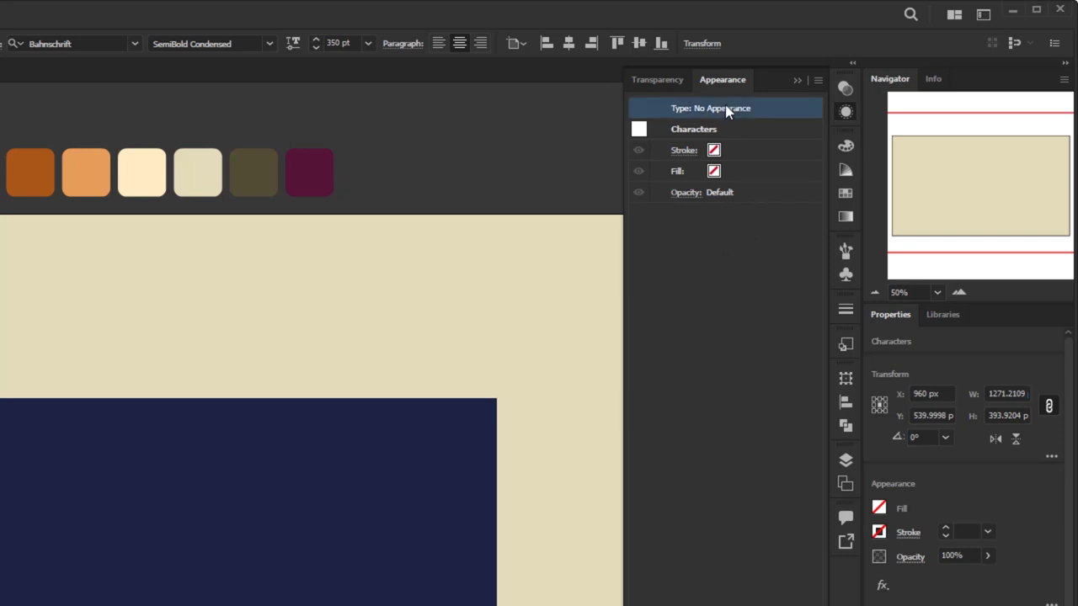
{"action": "left_click", "coordinate": [726, 112]}
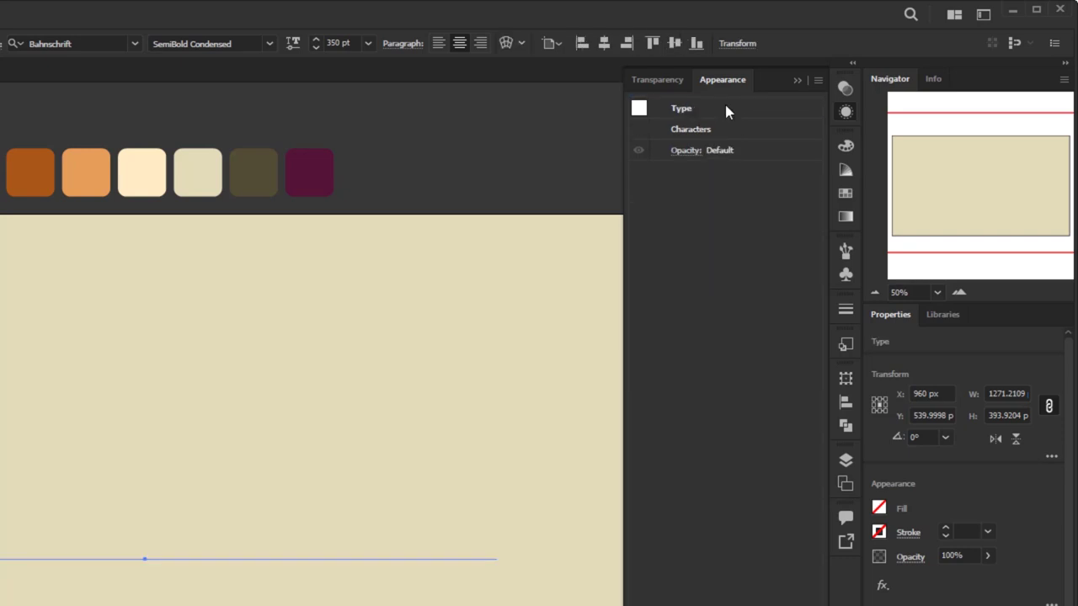
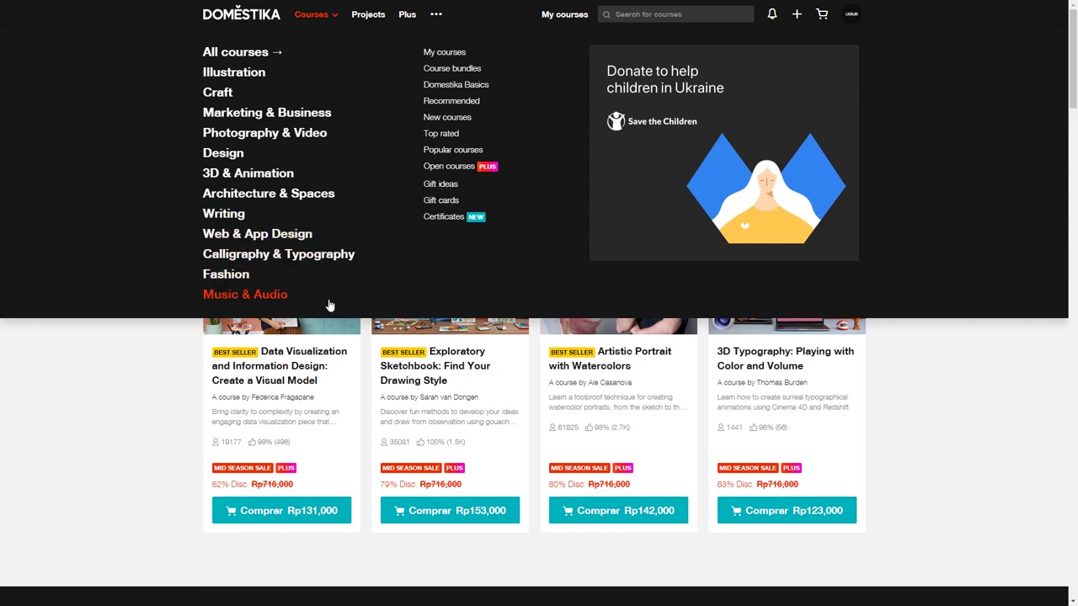
Switch to the Domestika website and browse the list of all online courses
{"action": "left_click", "coordinate": [261, 54]}
{"action": "scroll", "coordinate": [332, 298], "scroll_direction": "down", "scroll_amount": 2}
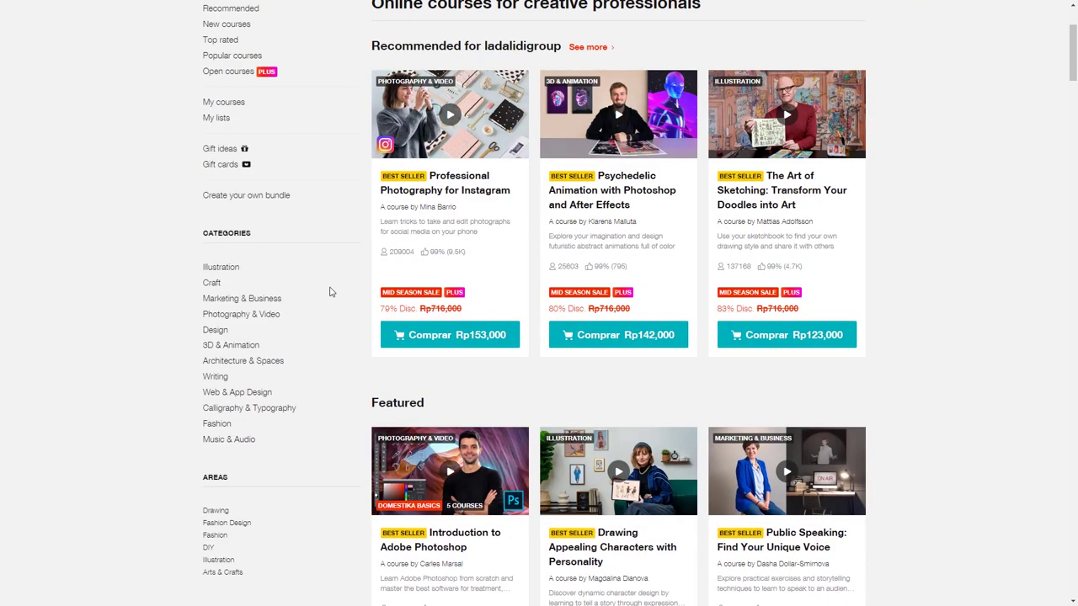
{"action": "scroll", "coordinate": [327, 287], "scroll_direction": "down", "scroll_amount": 1}
{"action": "scroll", "coordinate": [328, 286], "scroll_direction": "down", "scroll_amount": 4}
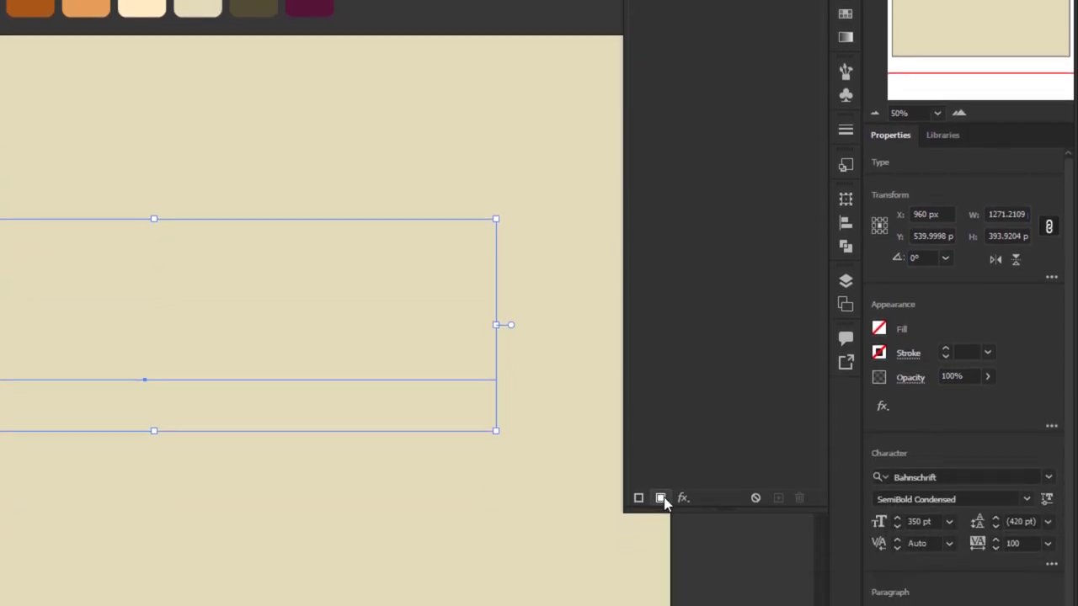
Switch back to Illustrator and add a new fill to the LADALIDI text at the type level
{"action": "left_click", "coordinate": [661, 499]}
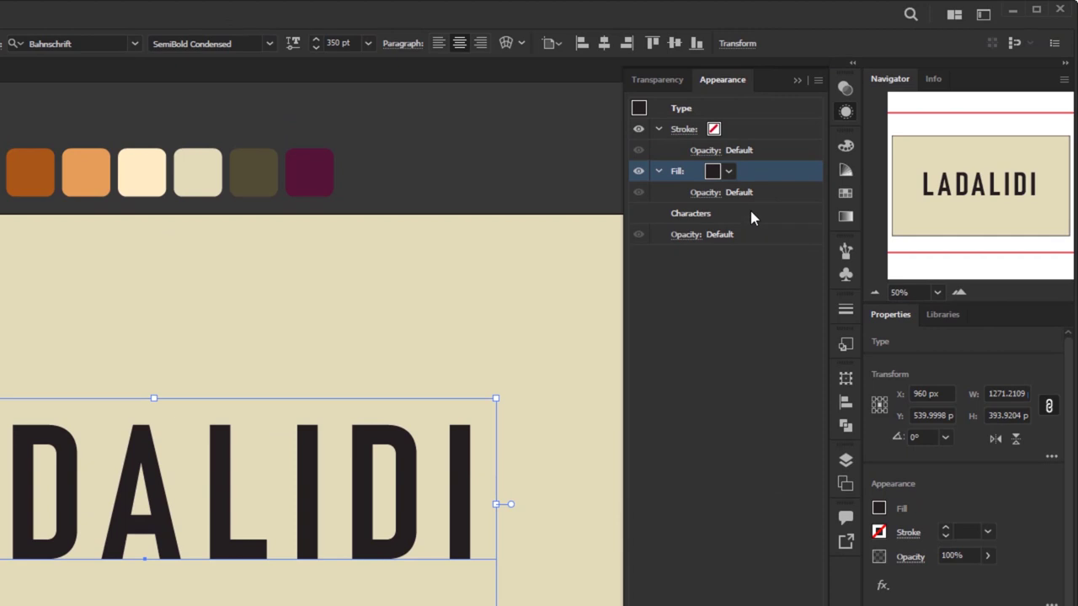
{"action": "left_click", "coordinate": [783, 133]}
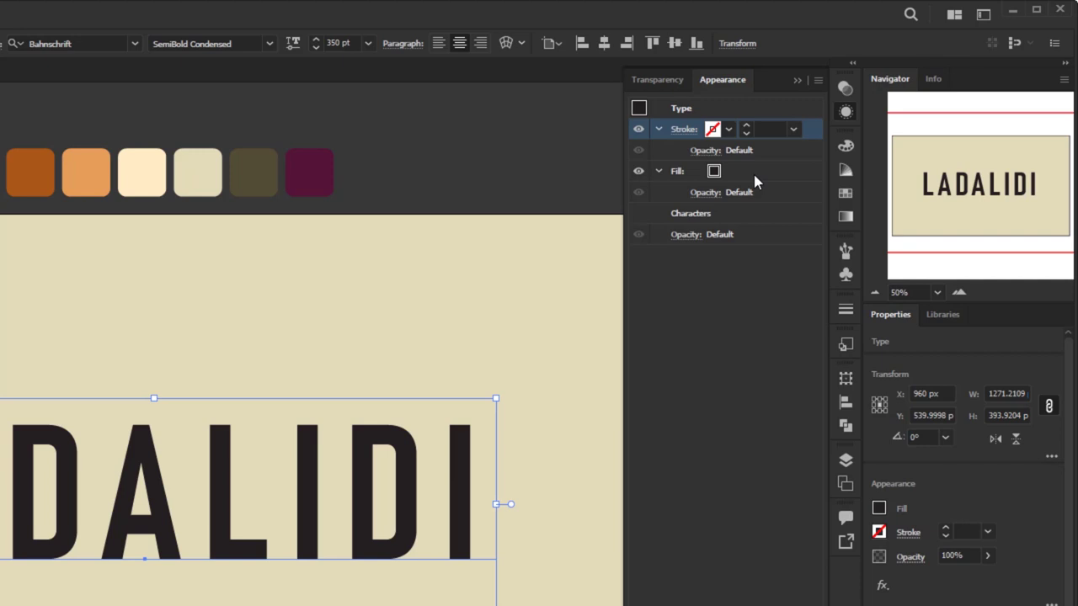
{"action": "left_click", "coordinate": [802, 167]}
{"action": "left_click", "coordinate": [800, 134]}
{"action": "left_click", "coordinate": [754, 332]}
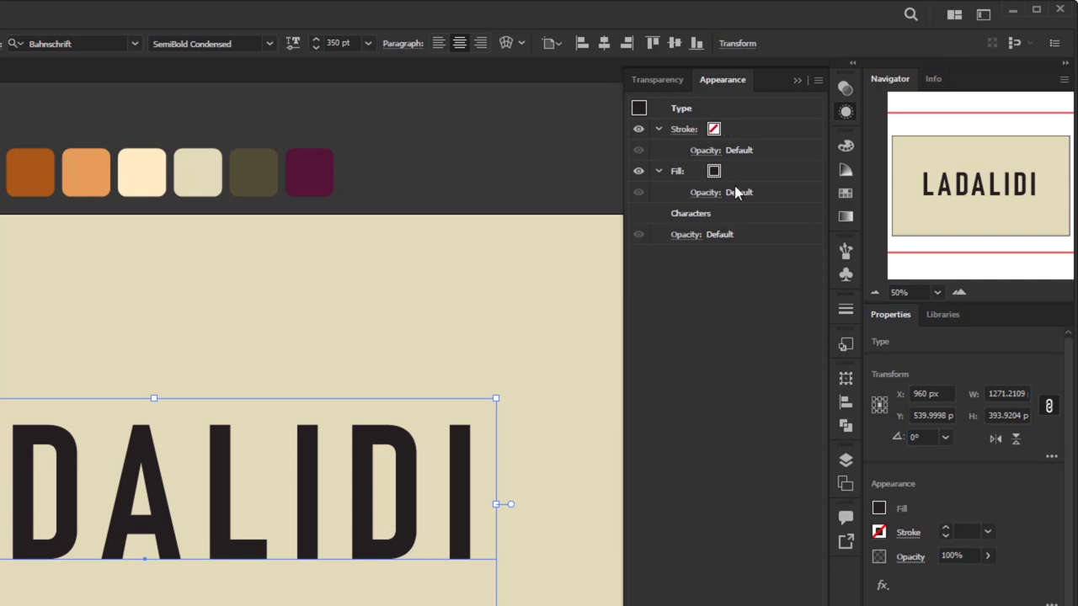
Try a red stroke with no fill on the LADALIDI text, and undo both changes
{"action": "left_click", "coordinate": [775, 126]}
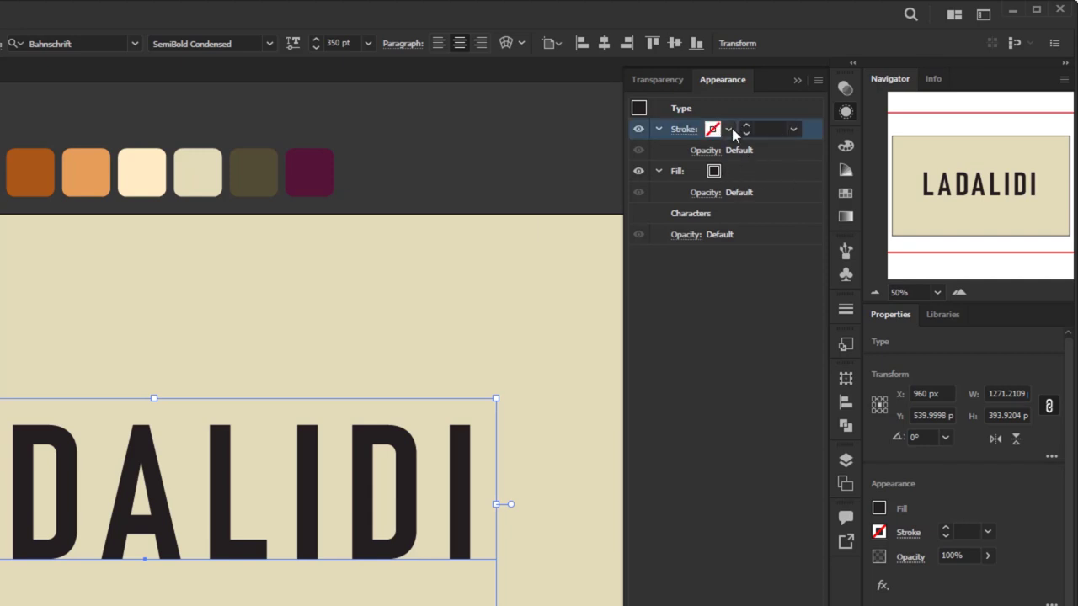
{"action": "left_click", "coordinate": [729, 129]}
{"action": "left_click", "coordinate": [601, 162]}
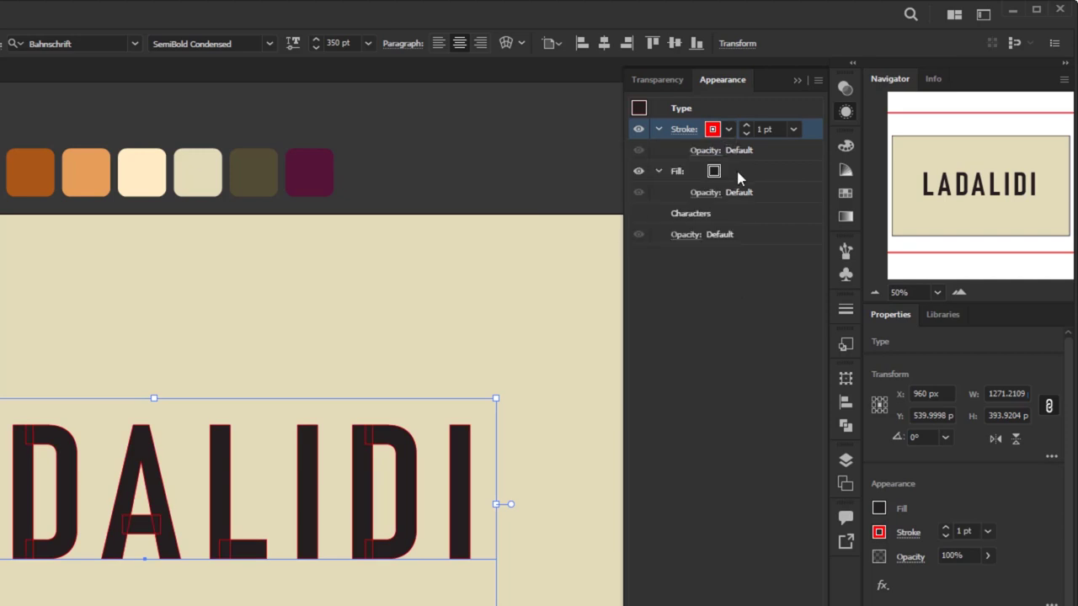
{"action": "left_click", "coordinate": [714, 173]}
{"action": "left_click", "coordinate": [729, 172]}
{"action": "left_click", "coordinate": [556, 199]}
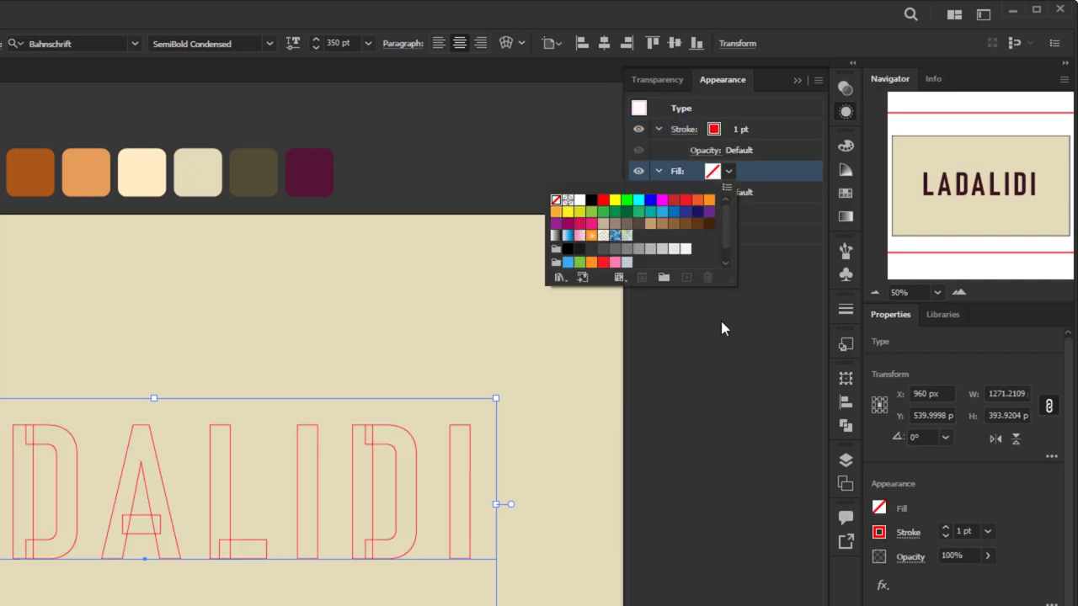
{"action": "left_click", "coordinate": [721, 319]}
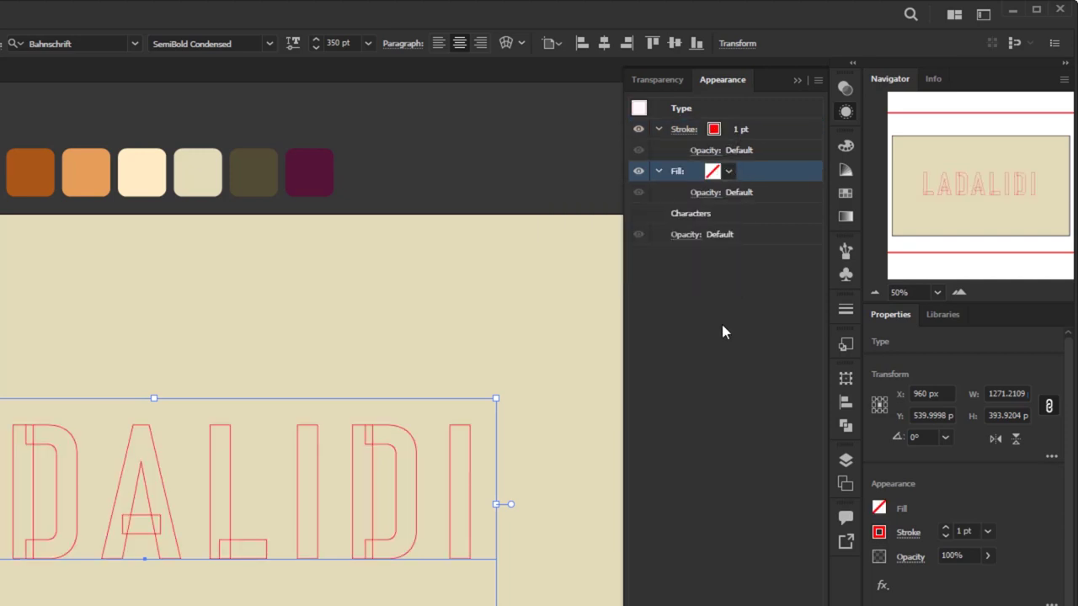
{"action": "key", "text": "ctrl+z"}
{"action": "key", "text": "ctrl+z"}
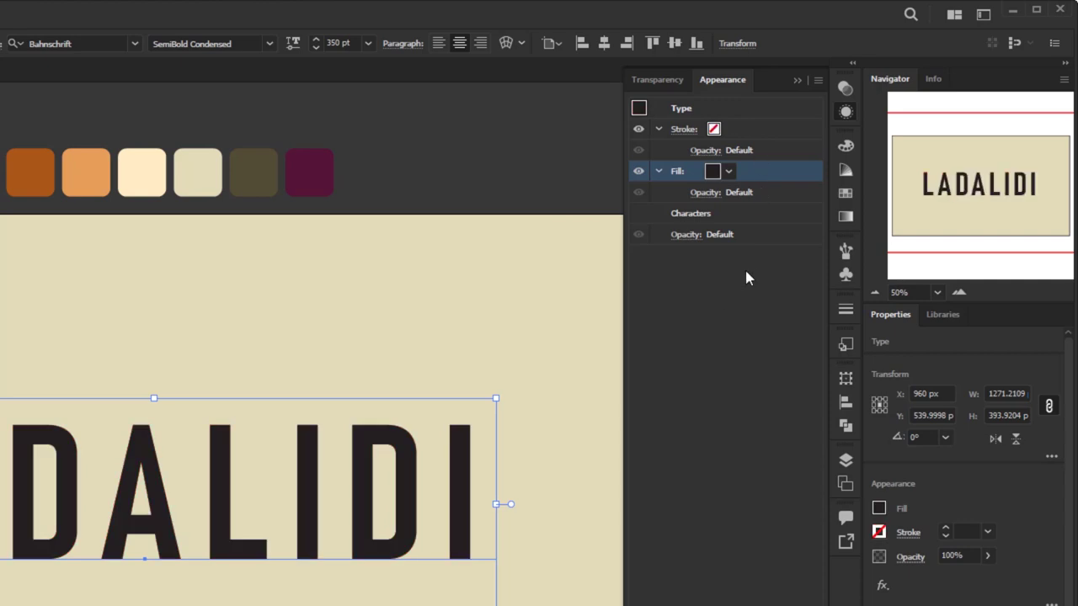
Set the LADALIDI text's type-level fill to the light orange swatch from the custom palette group
{"action": "left_click", "coordinate": [730, 171]}
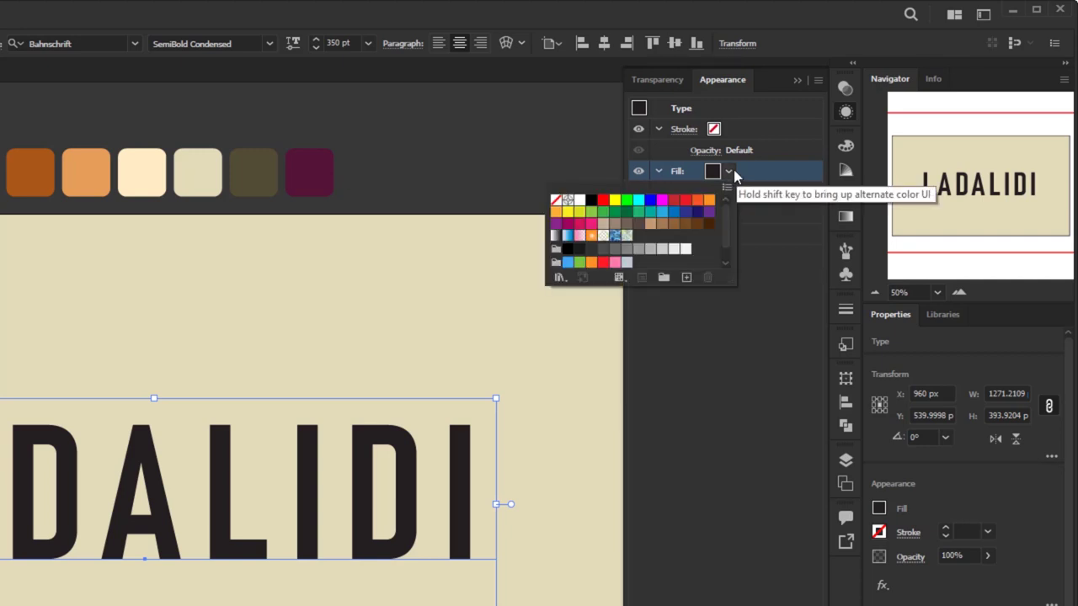
{"action": "left_click", "coordinate": [730, 171]}
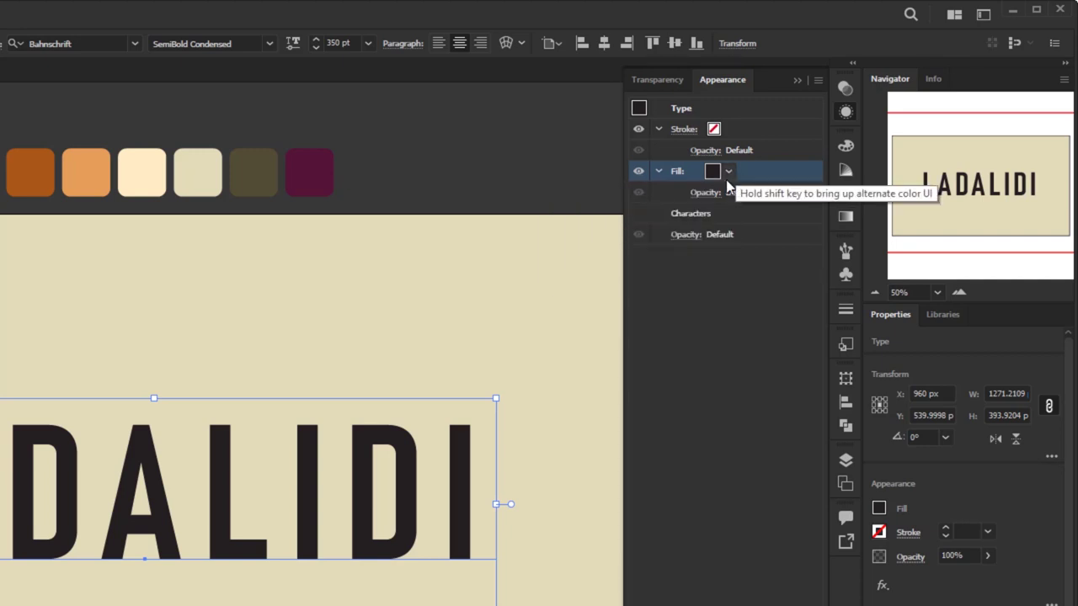
{"action": "left_click", "coordinate": [730, 173]}
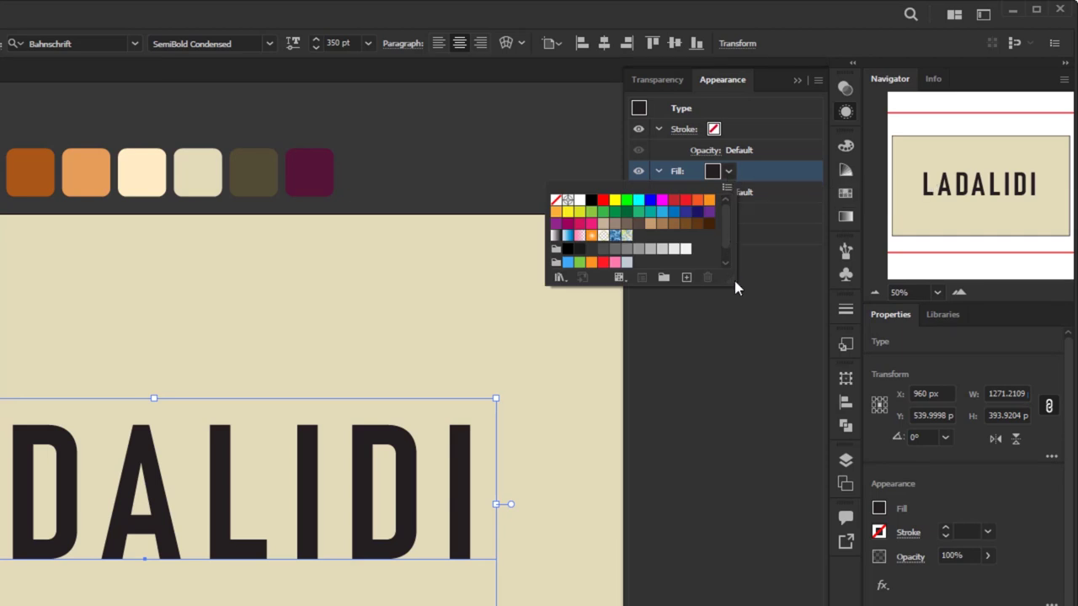
{"action": "left_click_drag", "start_coordinate": [732, 281], "coordinate": [716, 332]}
{"action": "left_click", "coordinate": [579, 276]}
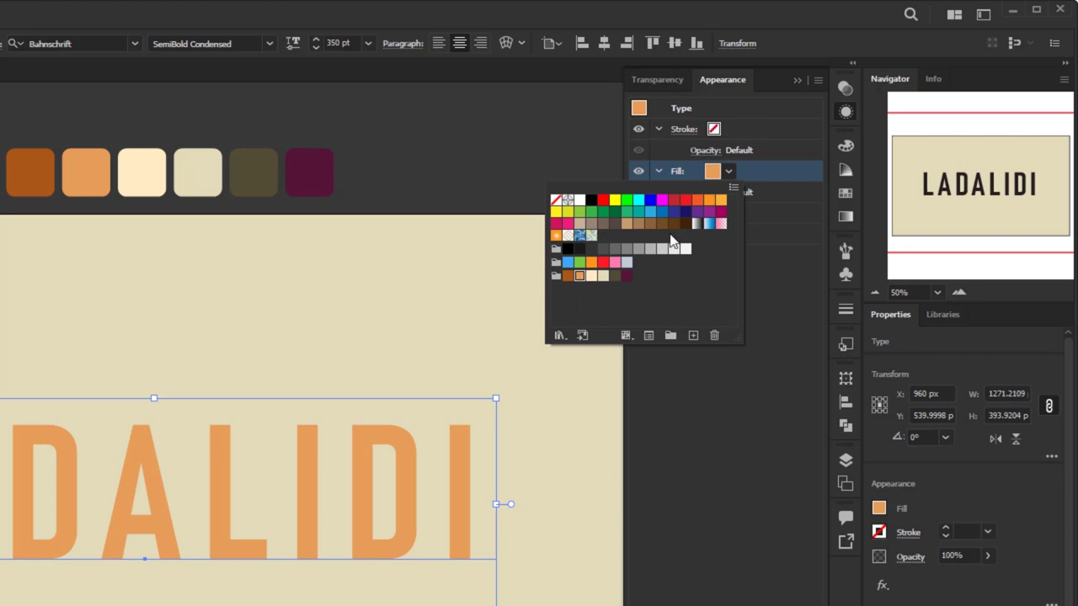
{"action": "left_click", "coordinate": [728, 172]}
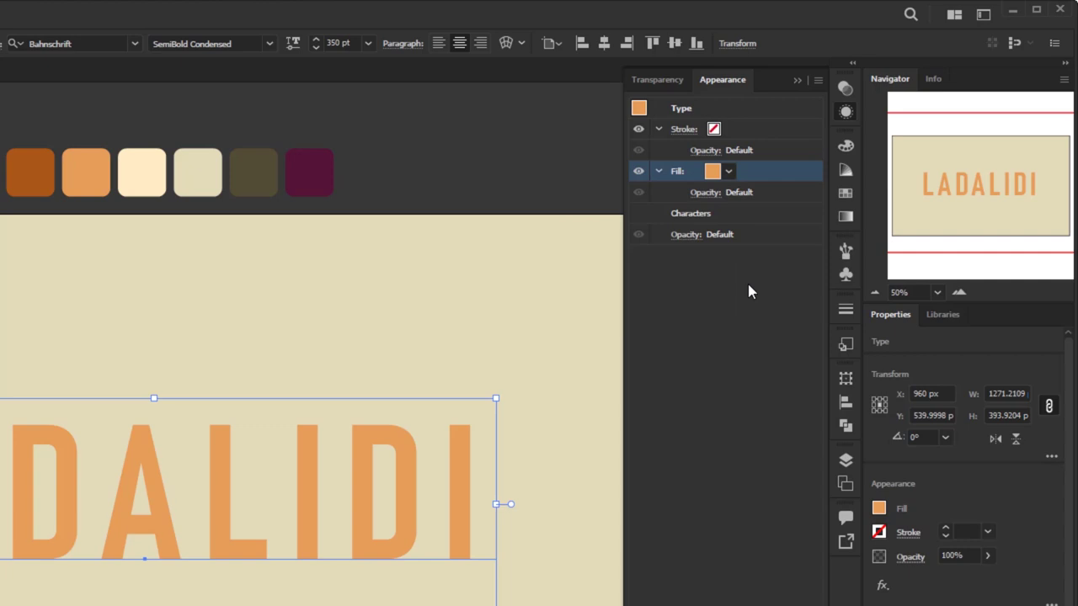
Try adding a second fill with the existing fill selected, and again with the stroke selected, undoing each addition
{"action": "left_click", "coordinate": [698, 215]}
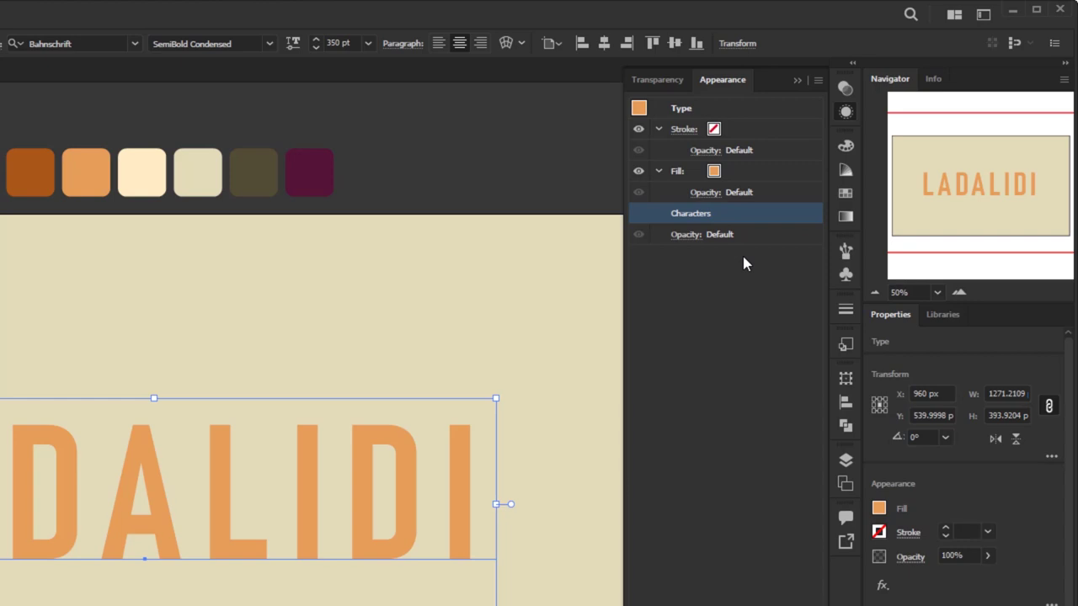
{"action": "left_click", "coordinate": [772, 169]}
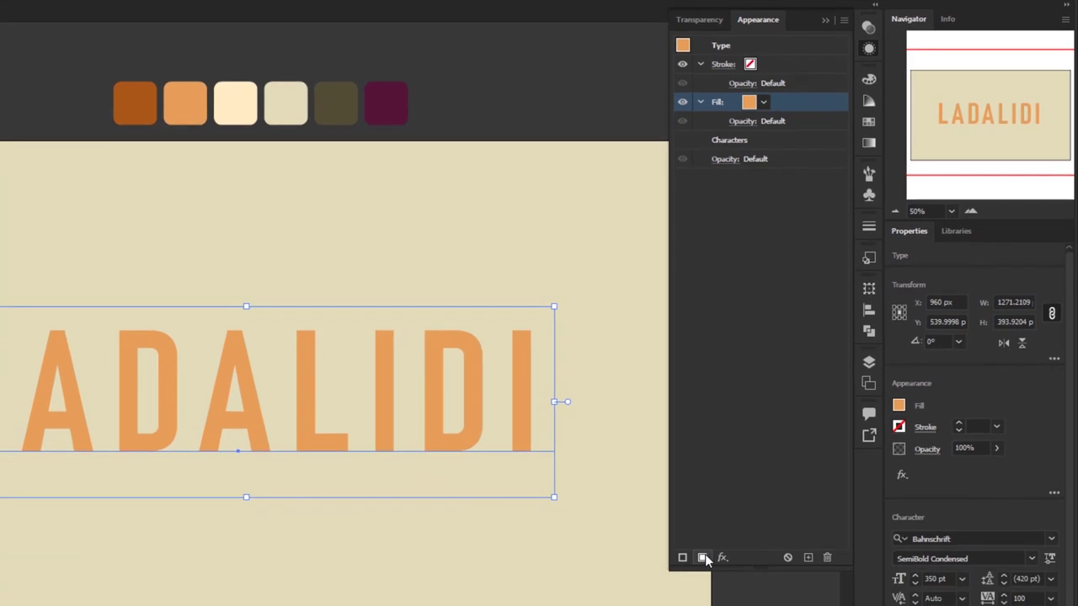
{"action": "left_click", "coordinate": [704, 558]}
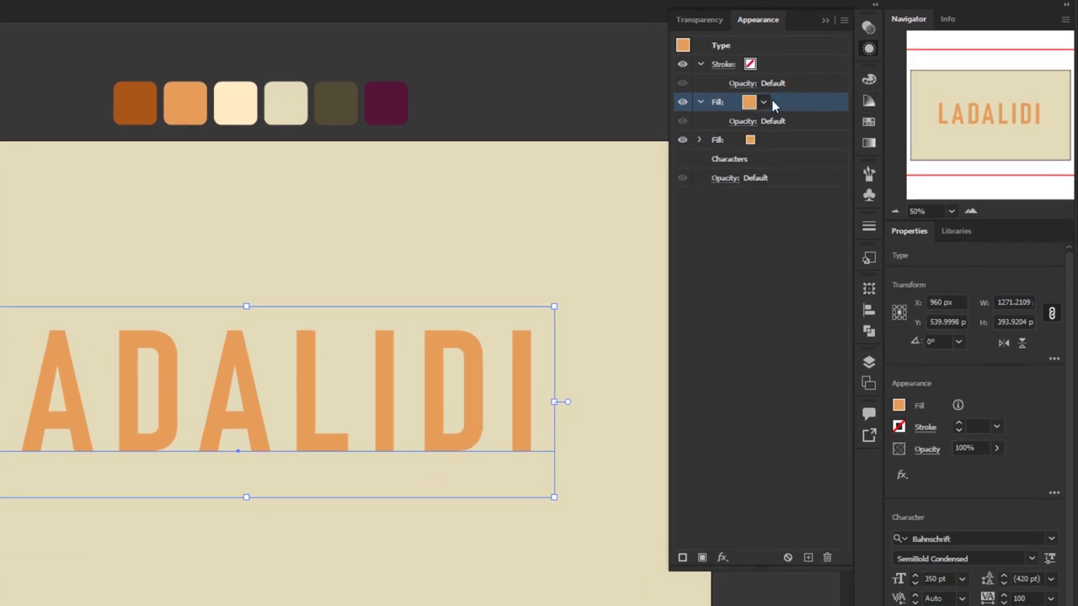
{"action": "key", "text": "ctrl+z"}
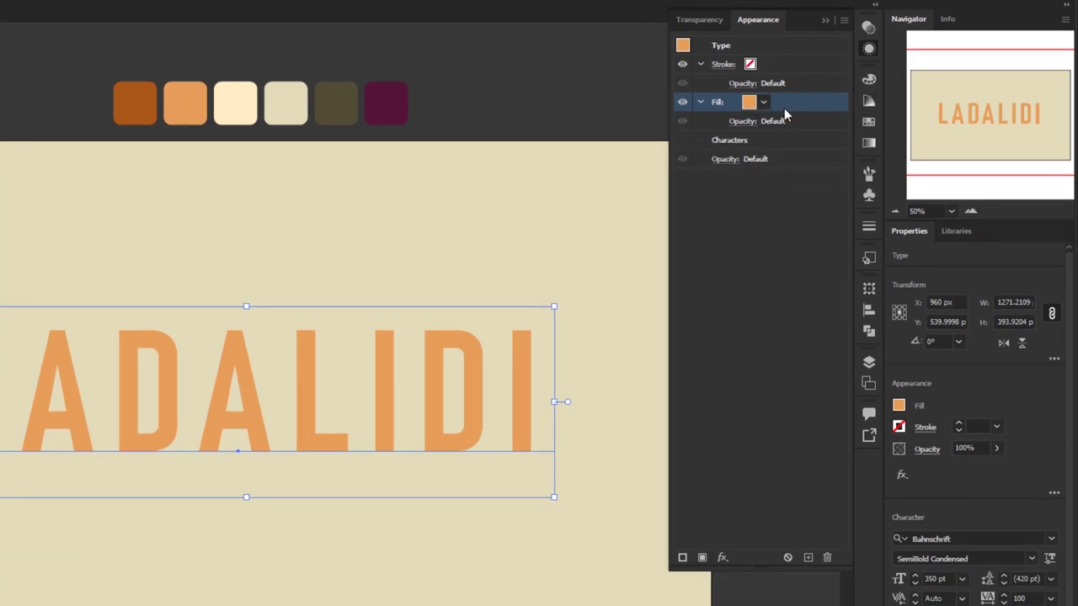
{"action": "left_click", "coordinate": [800, 64]}
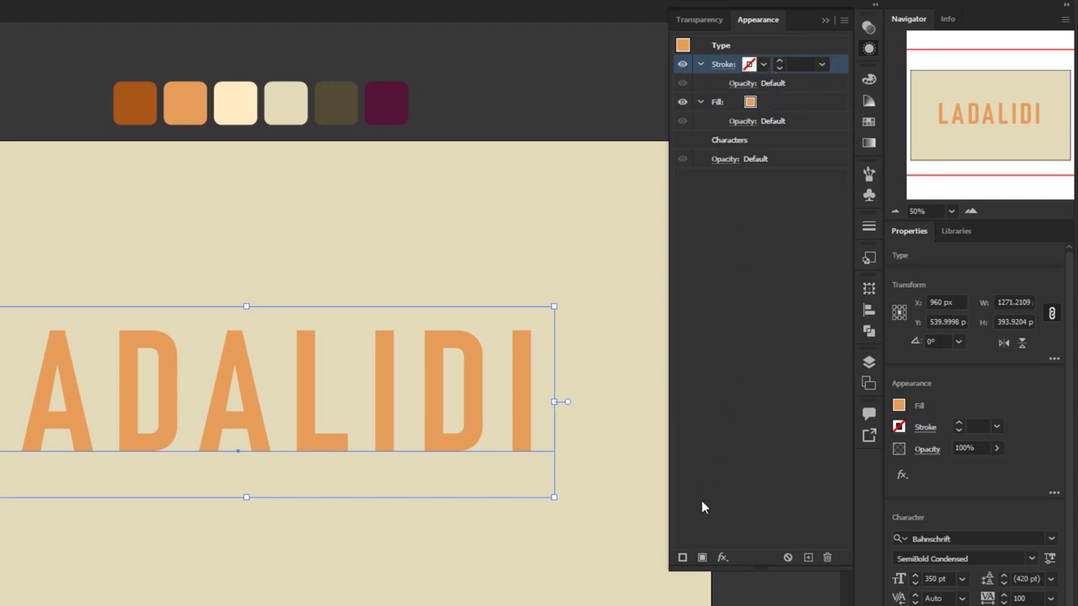
{"action": "left_click", "coordinate": [702, 557]}
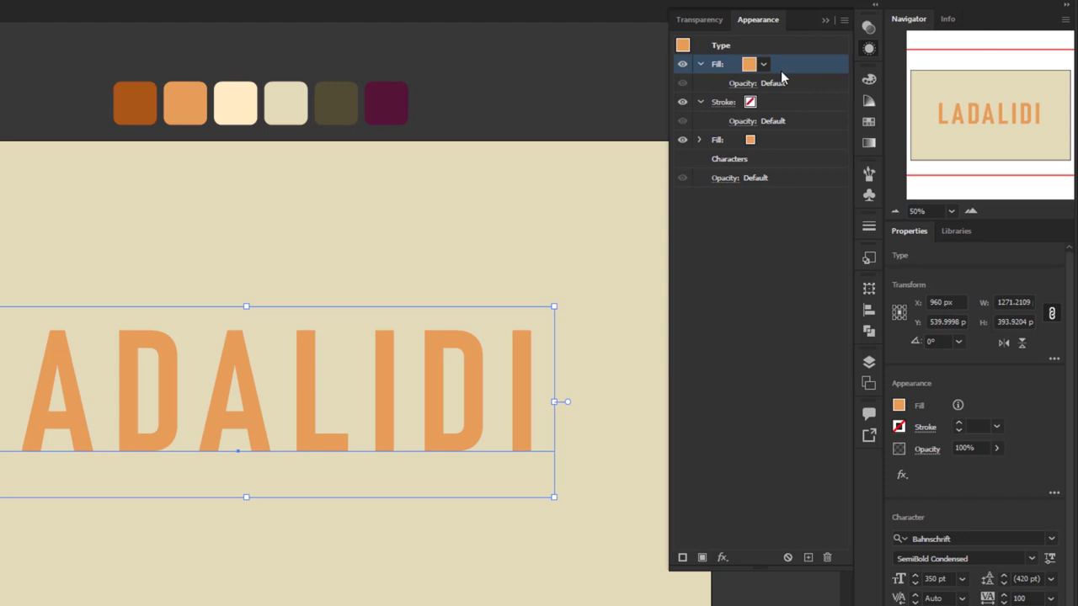
{"action": "key", "text": "ctrl+z"}
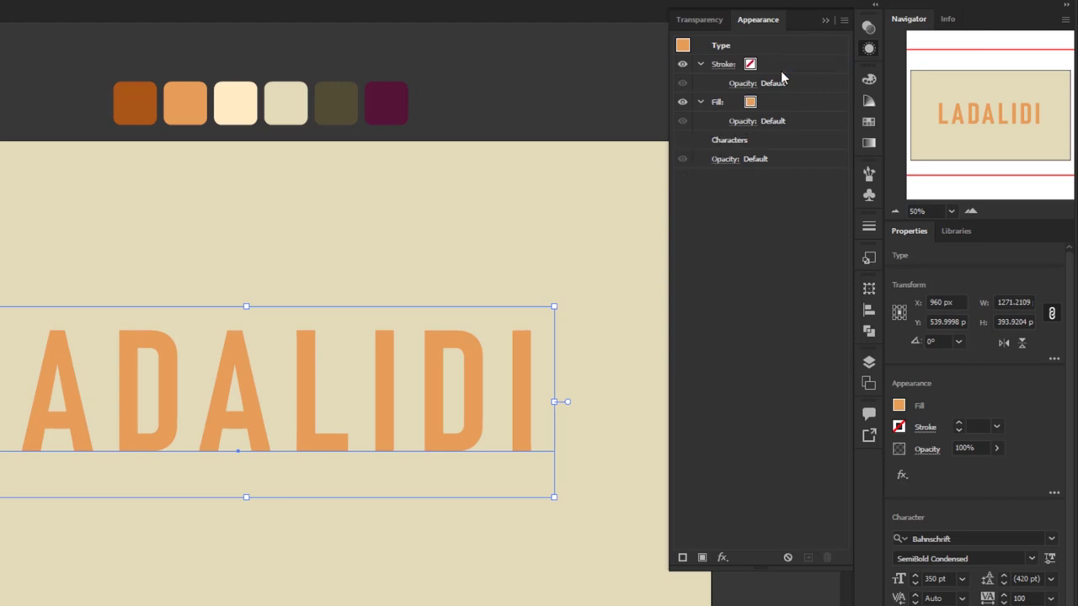
Add a second fill directly above the Characters entry and set it to the dark orange swatch from the custom palette group
{"action": "left_click", "coordinate": [764, 143]}
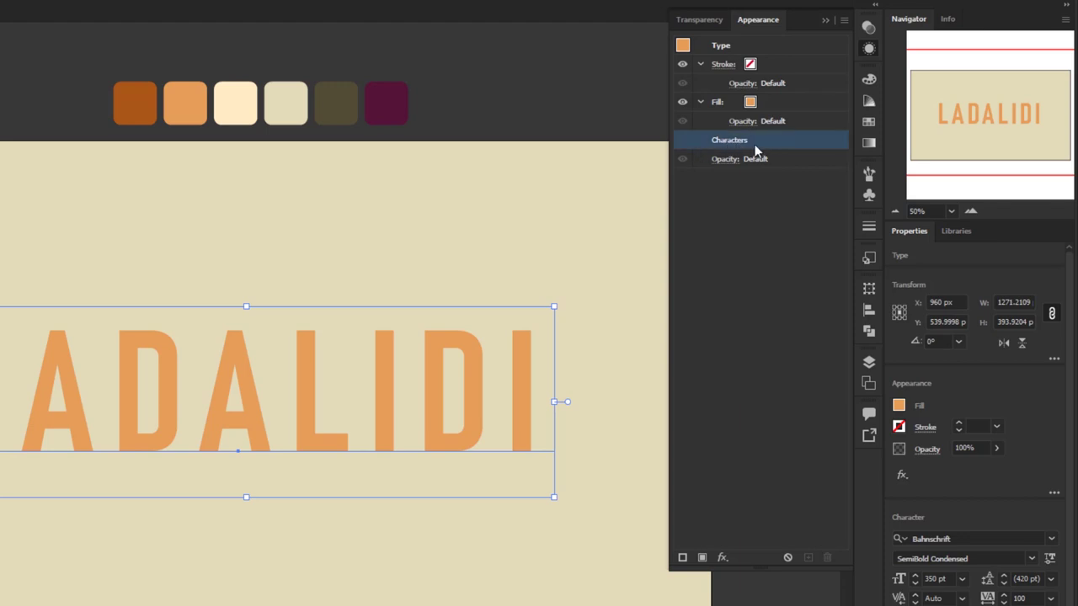
{"action": "left_click", "coordinate": [702, 558]}
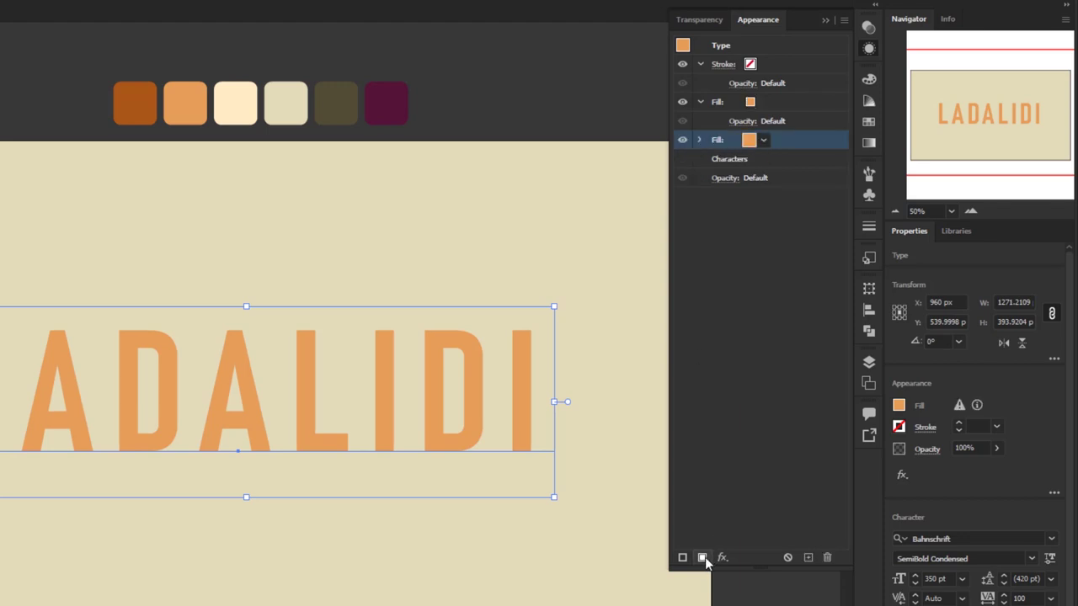
{"action": "left_click", "coordinate": [698, 141]}
{"action": "left_click", "coordinate": [766, 142]}
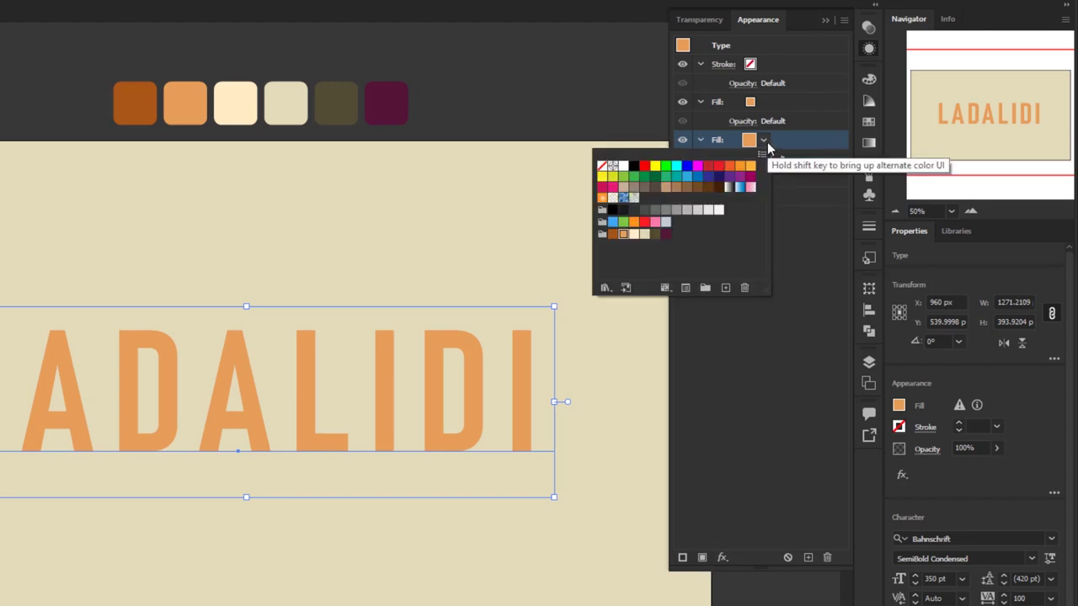
{"action": "left_click", "coordinate": [612, 237]}
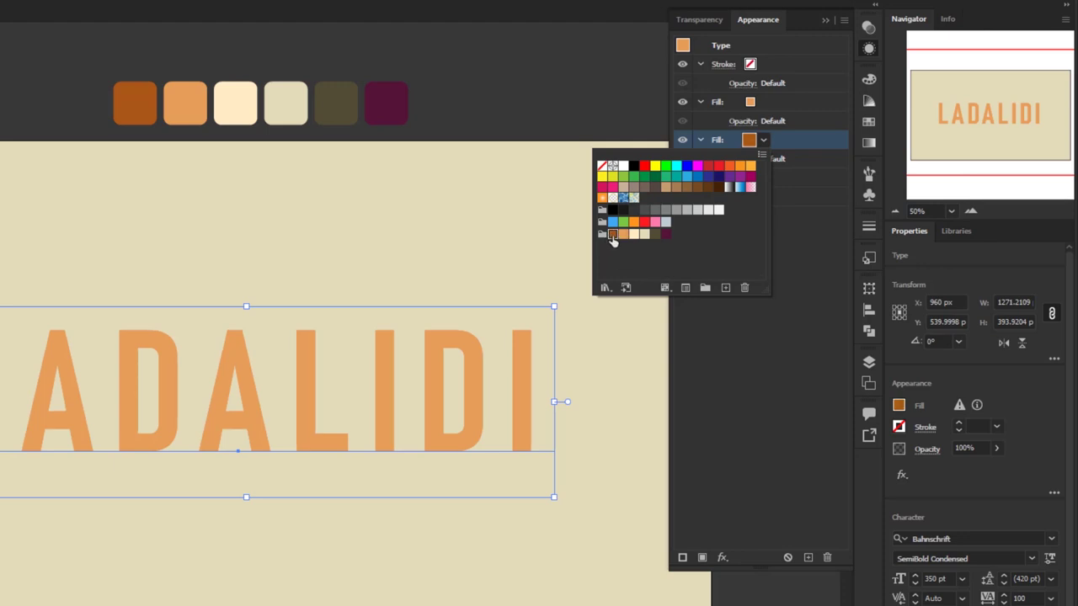
{"action": "left_click", "coordinate": [806, 242]}
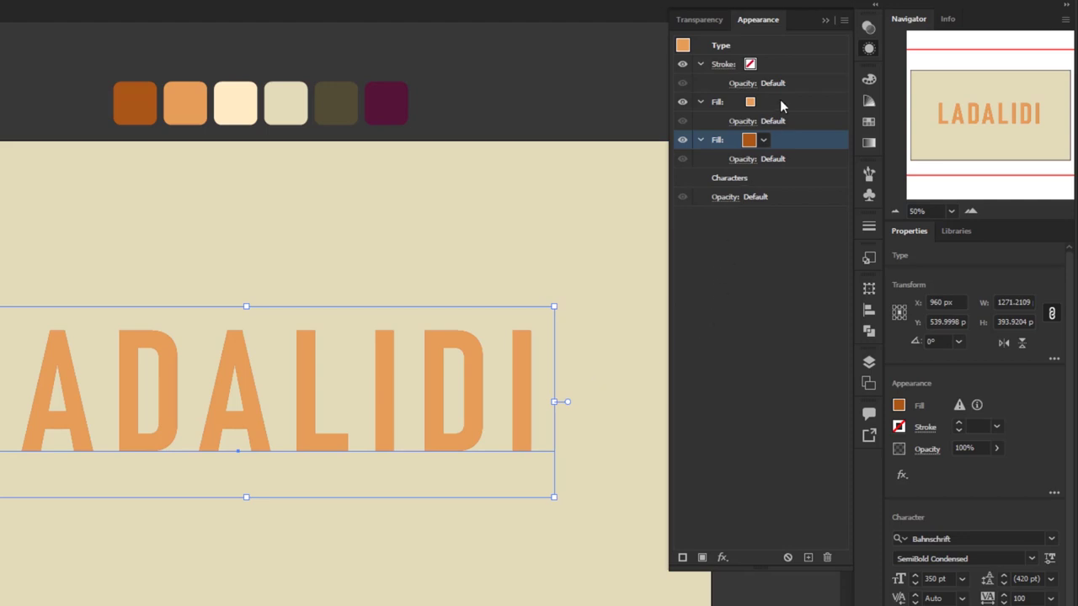
Toggle the light orange fill's visibility off and on to compare it with the dark orange fill beneath
{"action": "left_click", "coordinate": [681, 102]}
{"action": "left_click", "coordinate": [682, 102]}
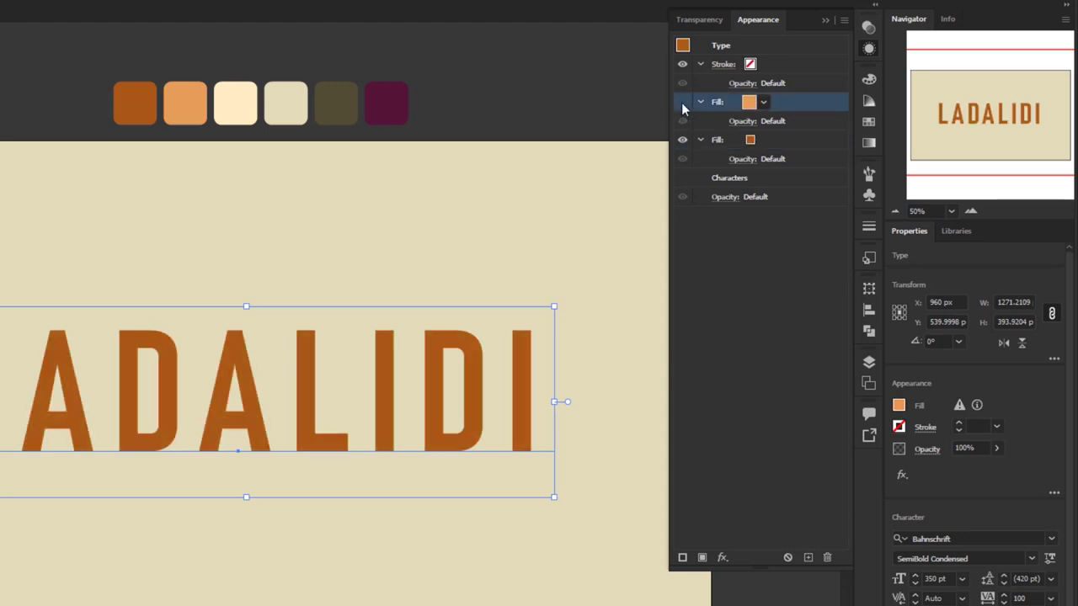
{"action": "left_click", "coordinate": [681, 102]}
{"action": "left_click", "coordinate": [681, 102]}
{"action": "left_click", "coordinate": [681, 102]}
Start a Distort & Transform Transform effect on the dark orange fill and set its copies to 60
{"action": "left_click", "coordinate": [796, 143]}
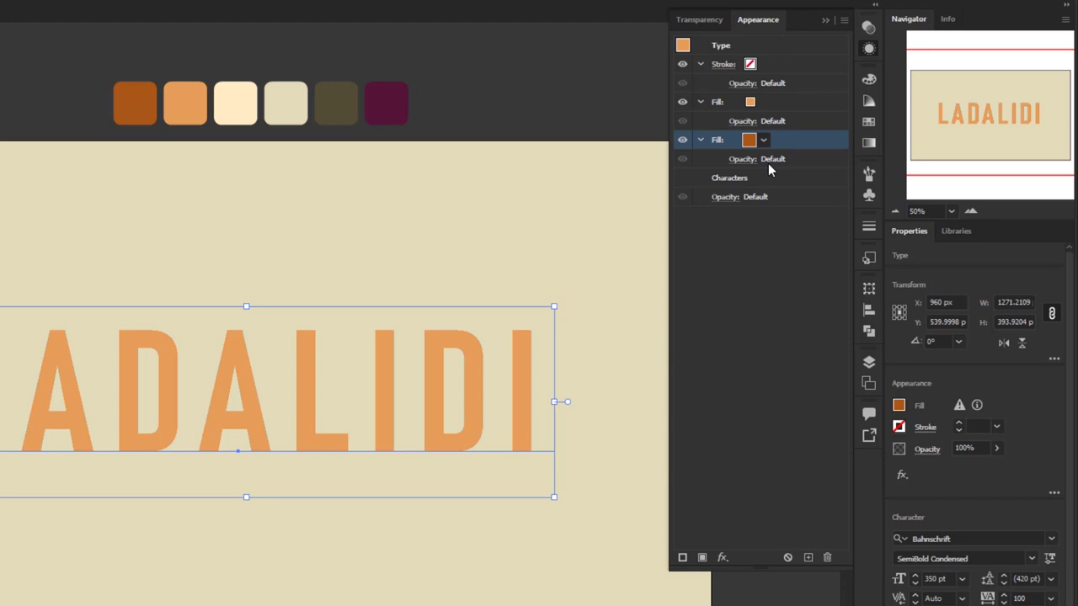
{"action": "left_click", "coordinate": [730, 560]}
{"action": "mouse_move", "coordinate": [810, 255]}
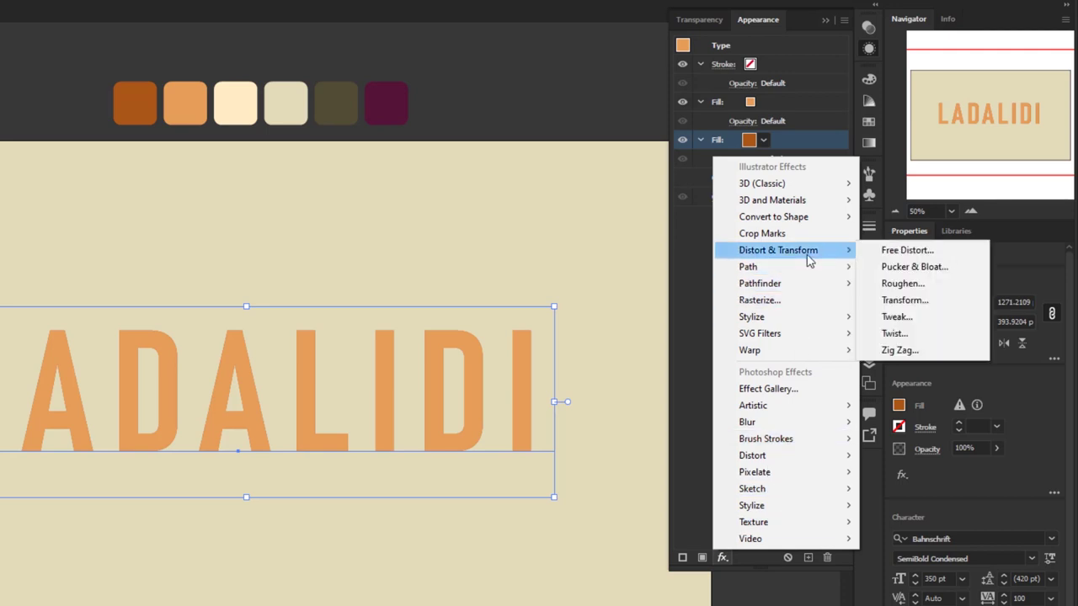
{"action": "left_click", "coordinate": [928, 306]}
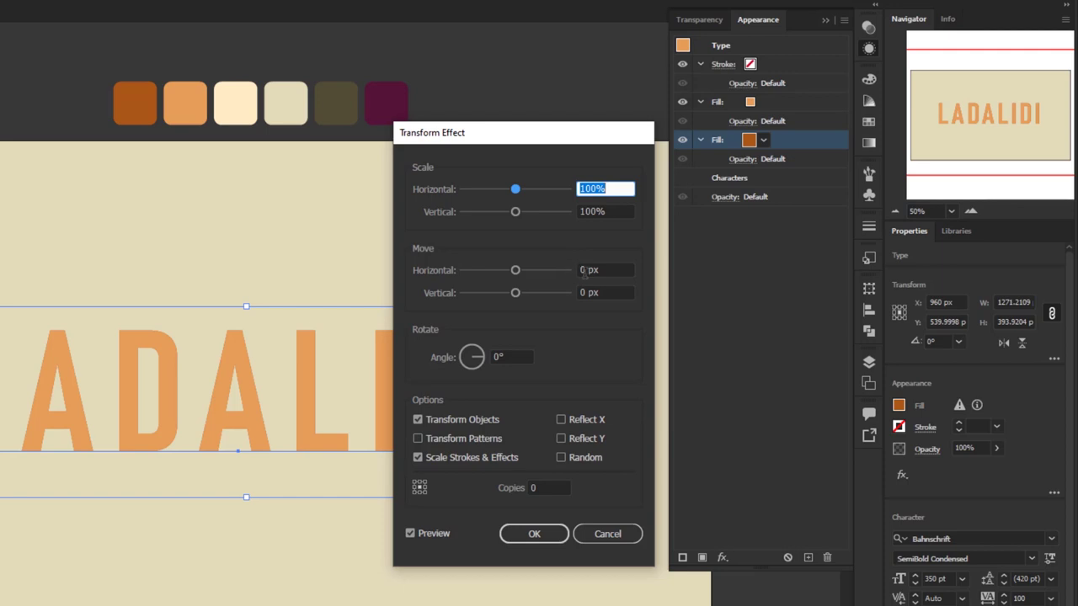
{"action": "left_click", "coordinate": [536, 486]}
{"action": "double_click", "coordinate": [532, 488]}
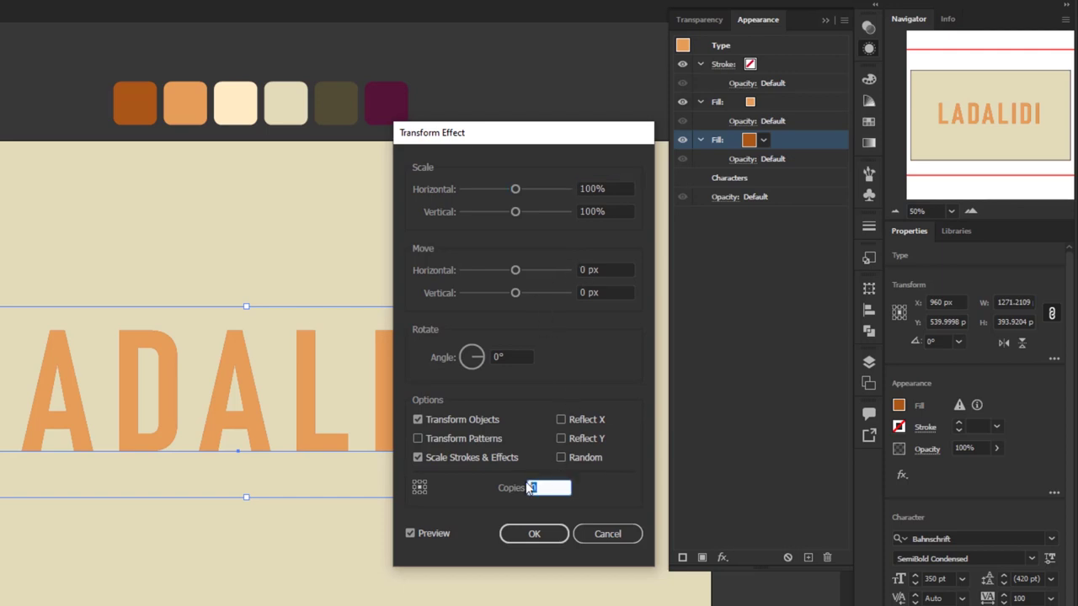
{"action": "type", "text": "50"}
Set the Transform effect's horizontal move to 0.4 px and vertical move to 0.3 px, and apply it
{"action": "left_click_drag", "start_coordinate": [614, 269], "coordinate": [578, 263]}
{"action": "type", "text": "0.4"}
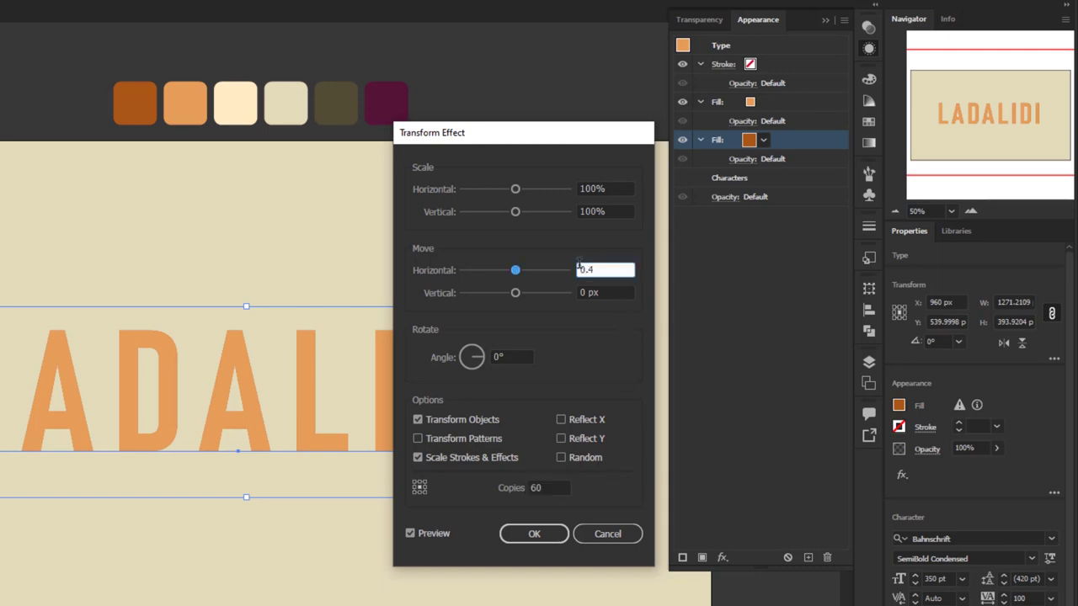
{"action": "left_click_drag", "start_coordinate": [608, 293], "coordinate": [575, 291]}
{"action": "type", "text": "0.3"}
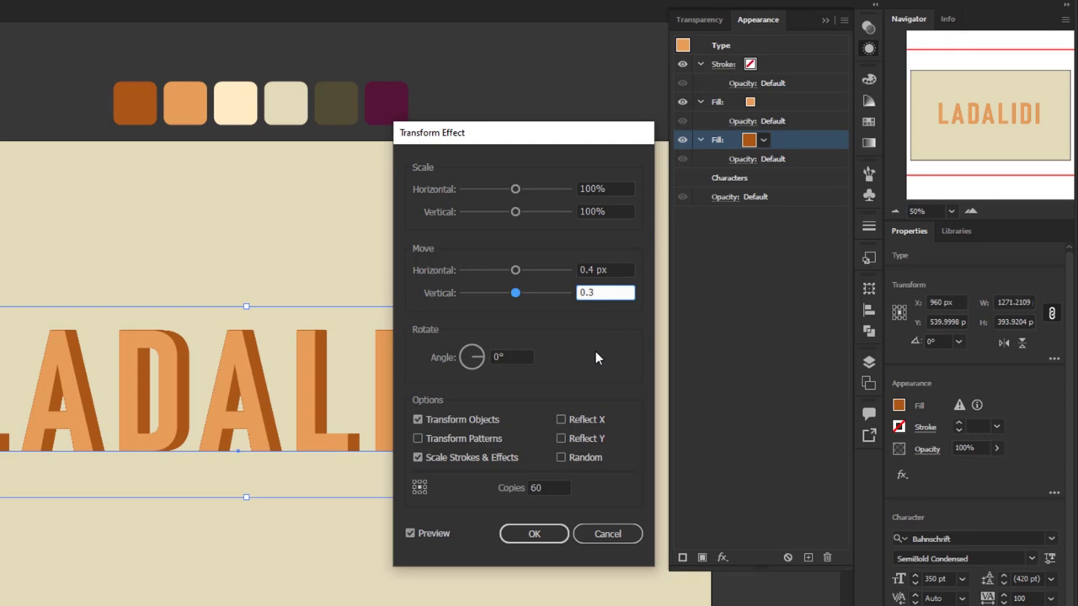
{"action": "left_click", "coordinate": [619, 270]}
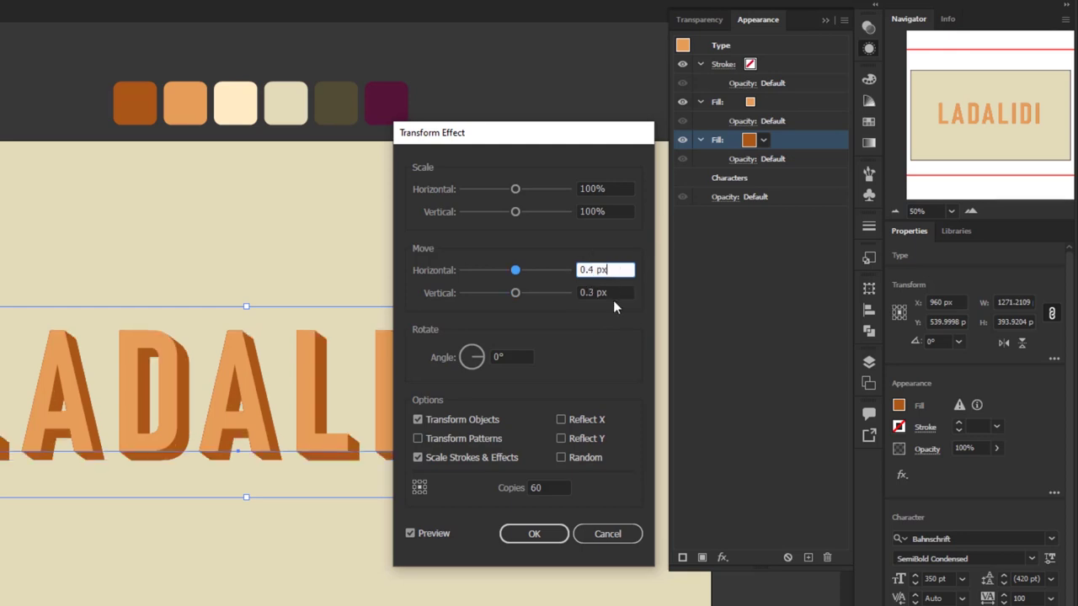
{"action": "left_click", "coordinate": [615, 293]}
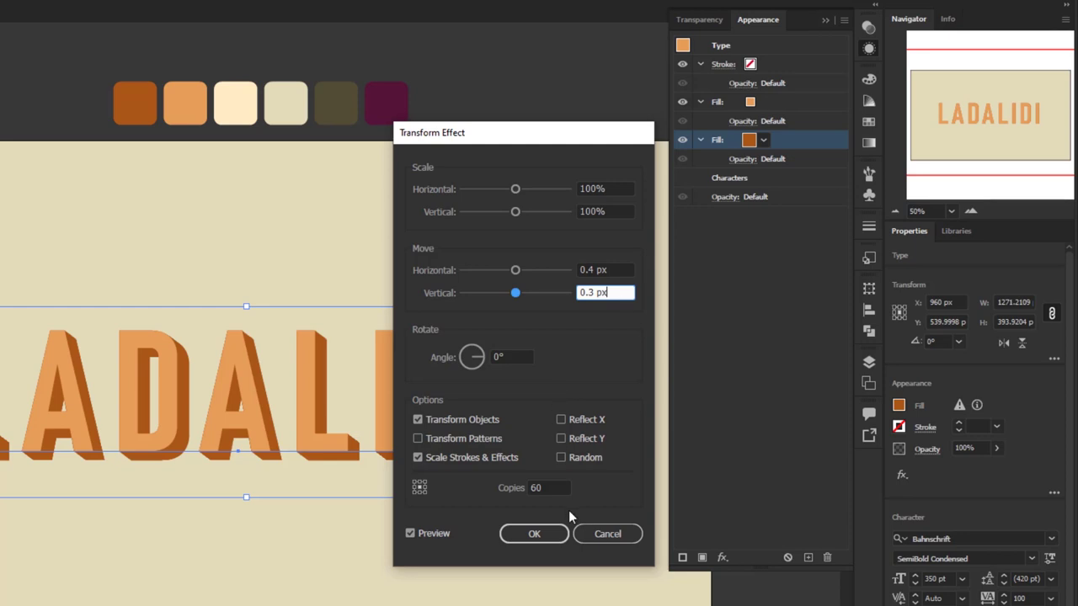
{"action": "left_click", "coordinate": [549, 538]}
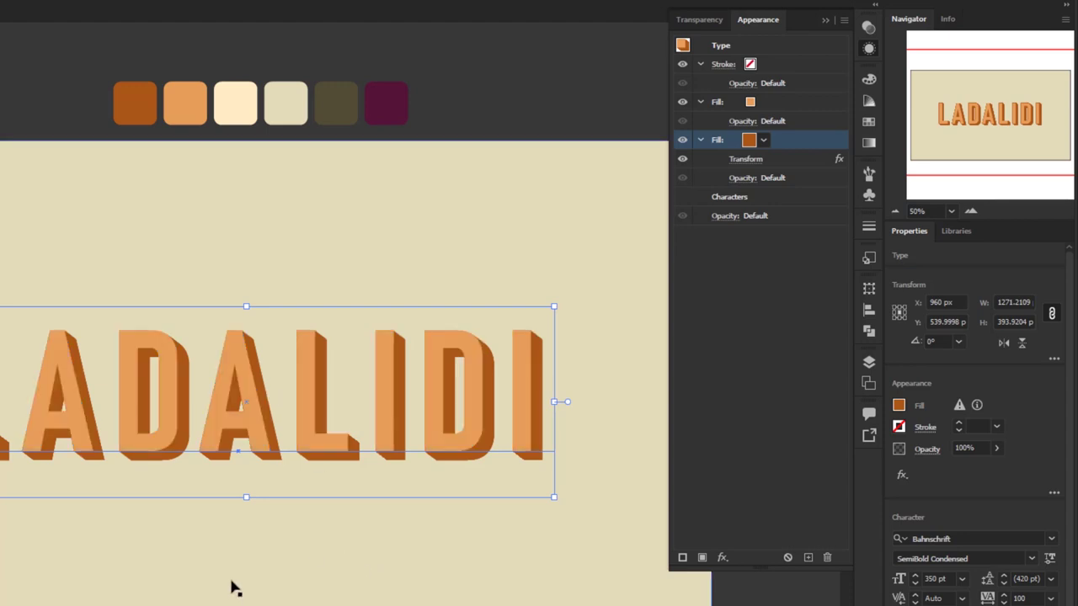
Examine the lower edge of the dark orange extrusion up close, and return to the full text view
{"action": "double_click", "coordinate": [186, 480]}
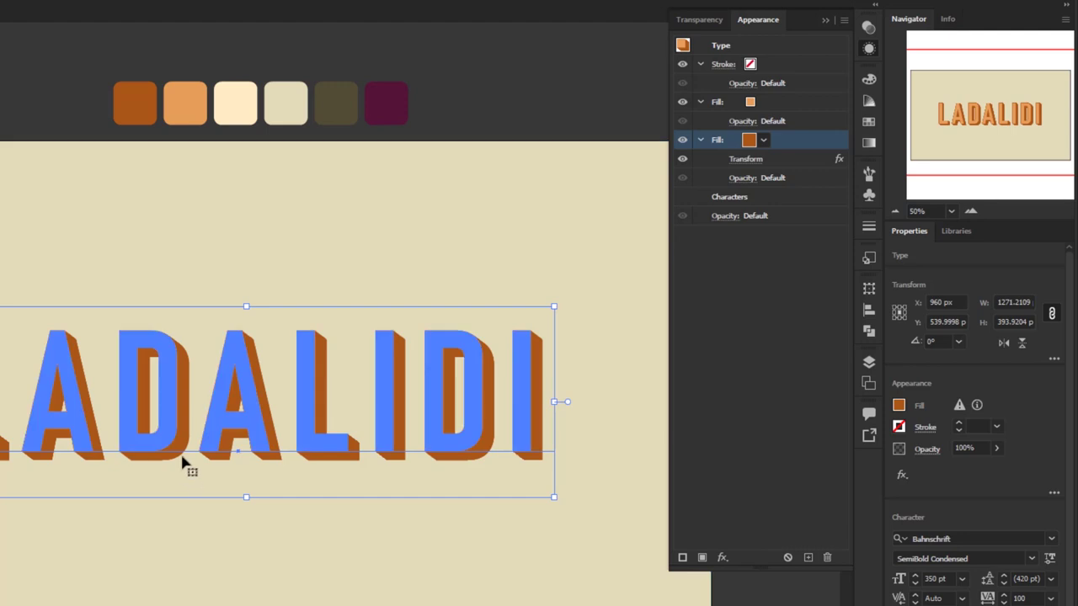
{"action": "scroll", "coordinate": [184, 462], "scroll_direction": "up", "scroll_amount": 7}
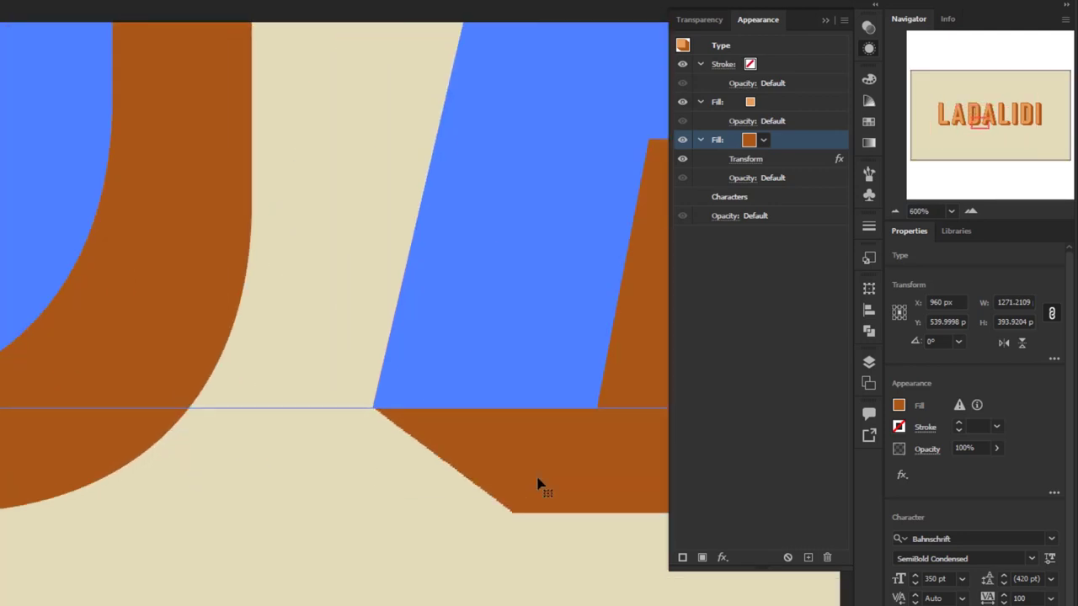
{"action": "scroll", "coordinate": [538, 484], "scroll_direction": "up", "scroll_amount": 5}
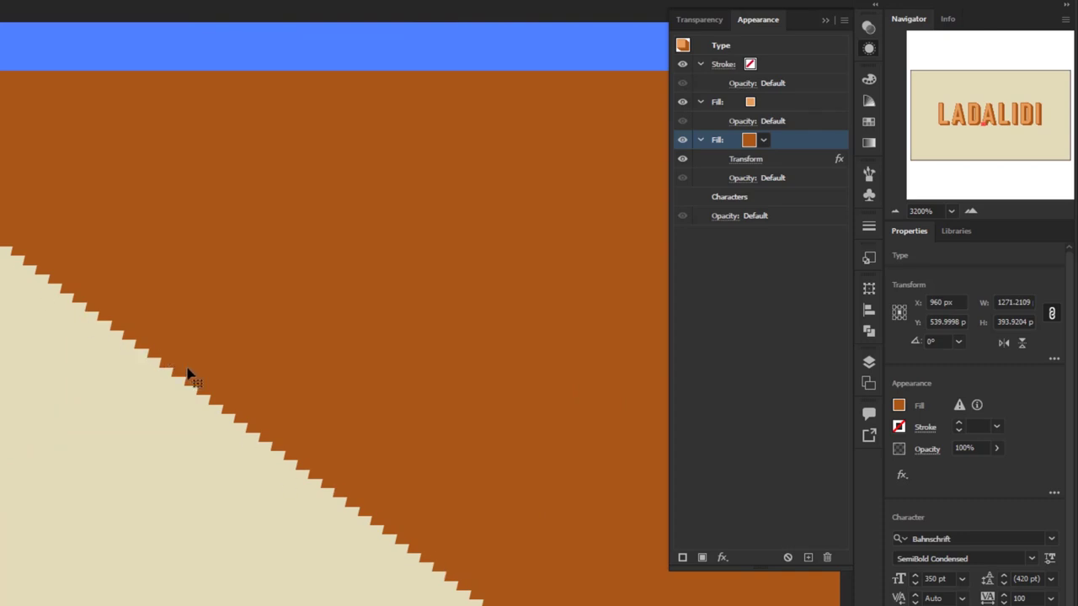
{"action": "scroll", "coordinate": [240, 402], "scroll_direction": "down", "scroll_amount": 12}
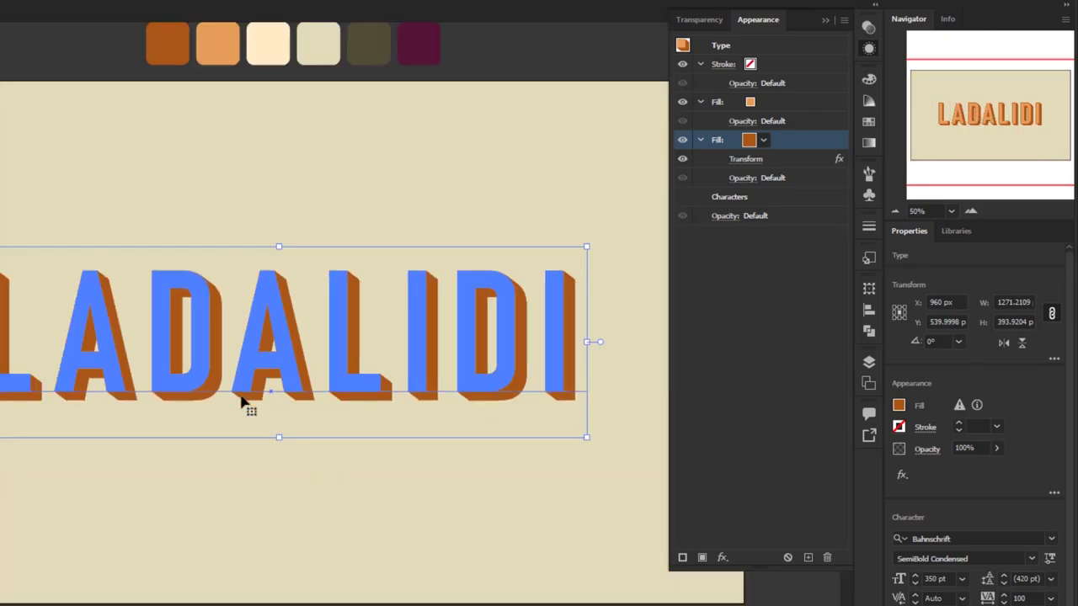
{"action": "scroll", "coordinate": [283, 375], "scroll_direction": "up", "scroll_amount": 1}
{"action": "scroll", "coordinate": [283, 375], "scroll_direction": "right", "scroll_amount": 1}
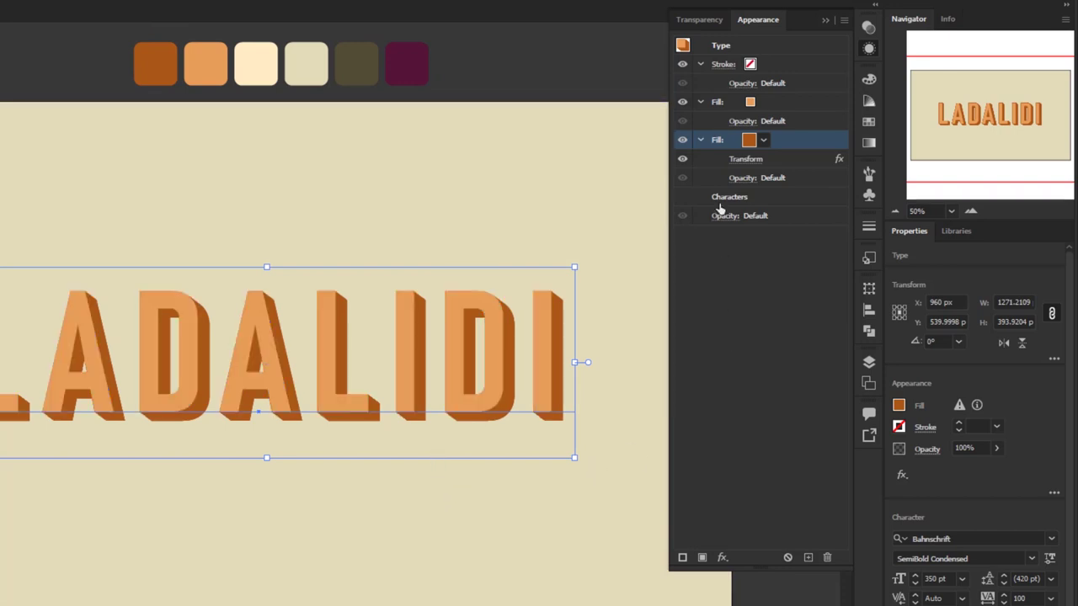
Start a Drop Shadow effect on the light orange fill with Overlay mode and 50% opacity
{"action": "left_click", "coordinate": [799, 101]}
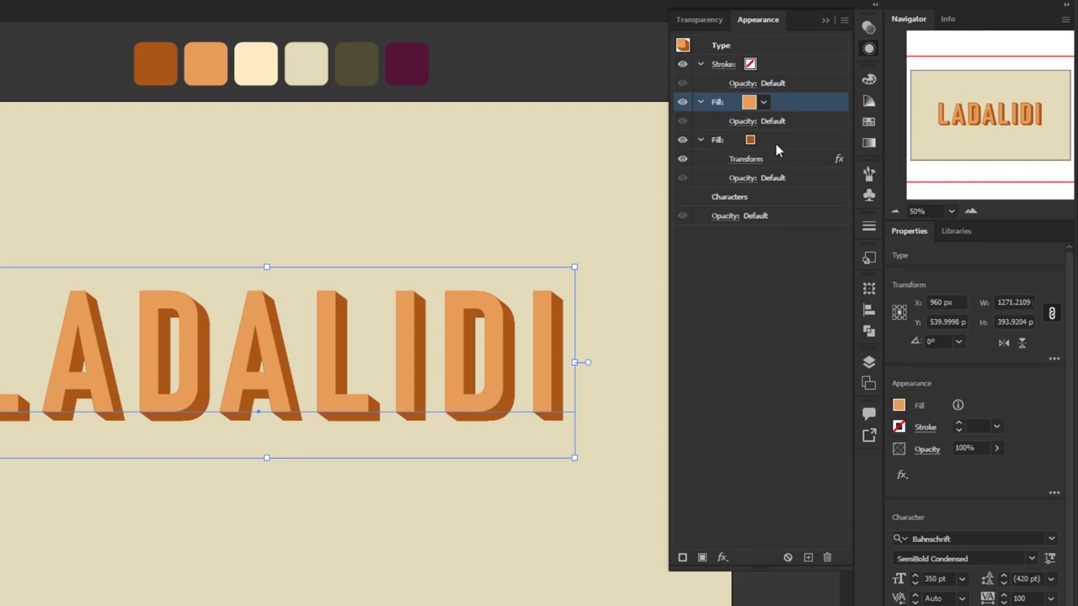
{"action": "left_click", "coordinate": [721, 557]}
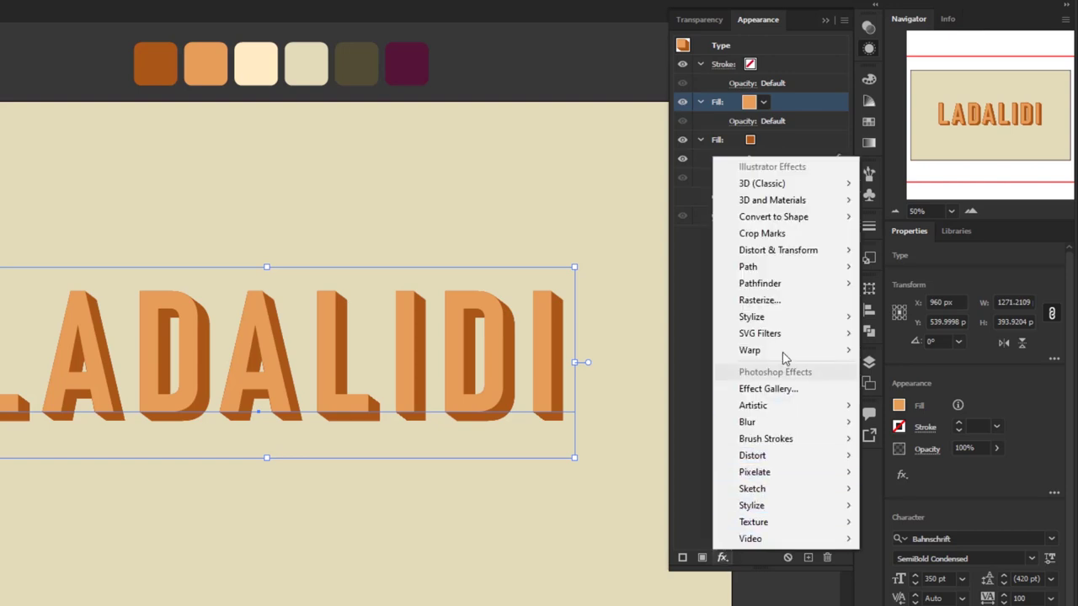
{"action": "mouse_move", "coordinate": [785, 324]}
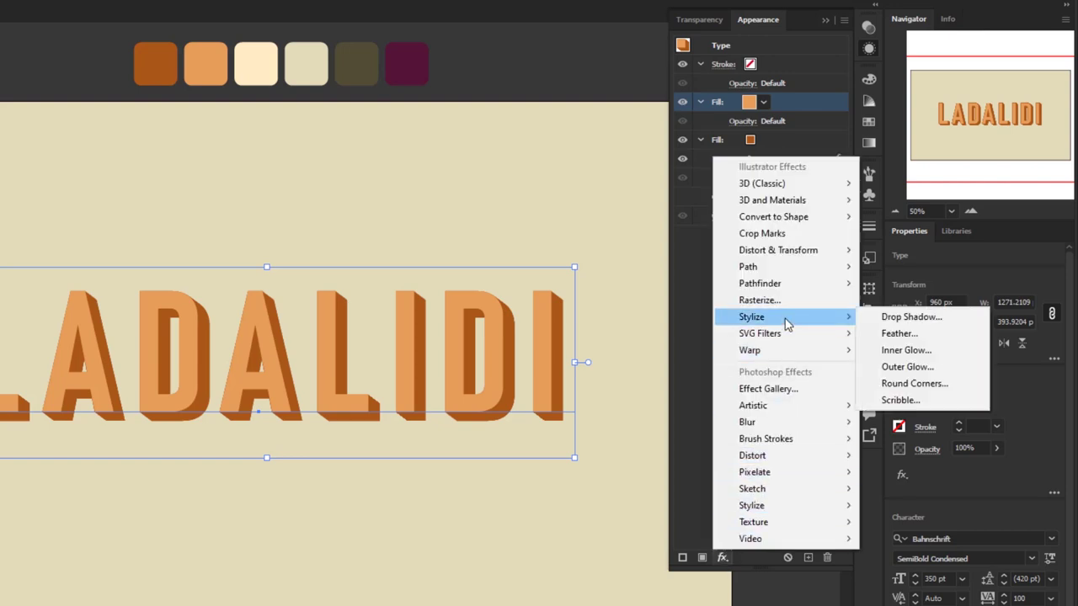
{"action": "left_click", "coordinate": [896, 318]}
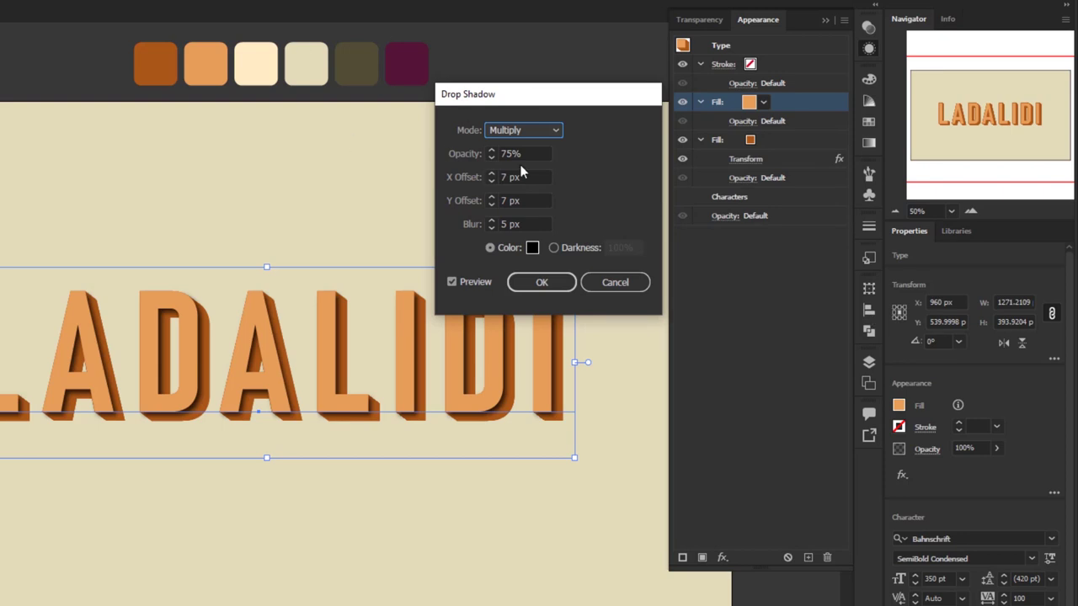
{"action": "left_click", "coordinate": [533, 131]}
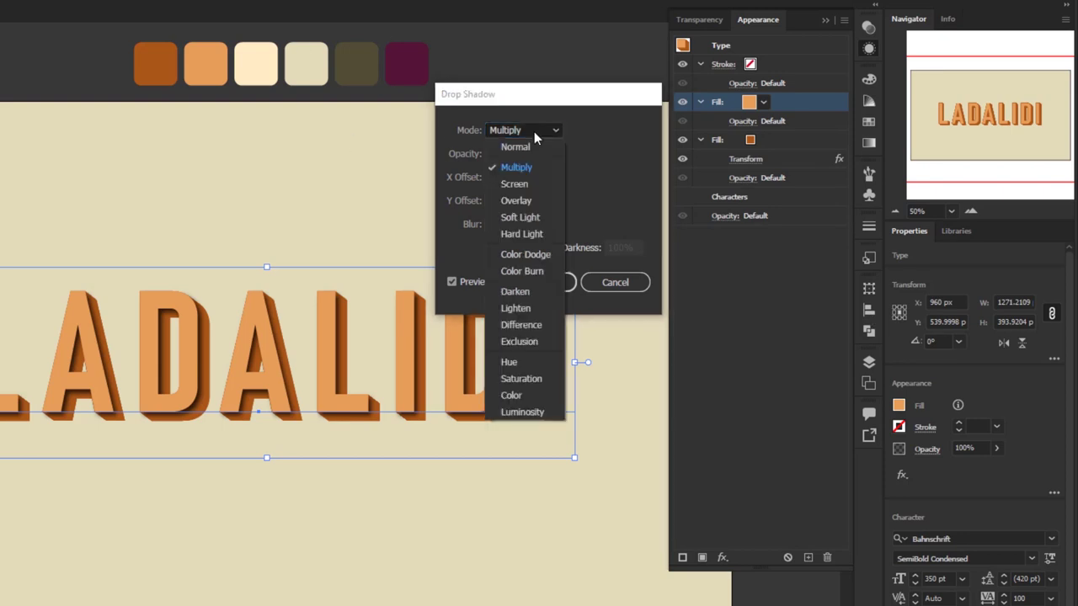
{"action": "left_click", "coordinate": [528, 199]}
{"action": "key", "text": "Tab"}
{"action": "type", "text": "50"}
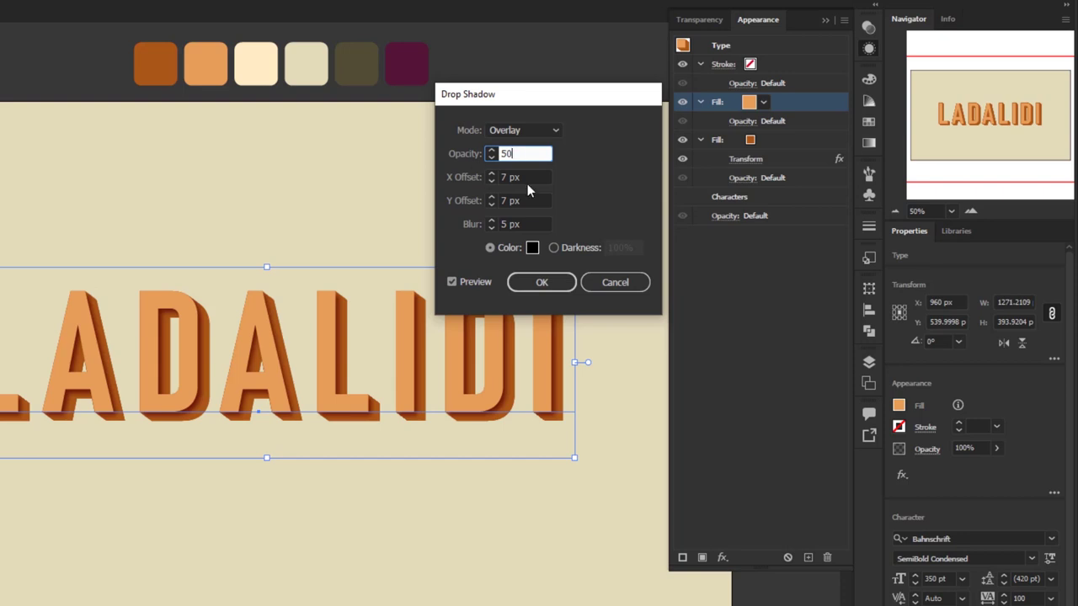
Set the drop shadow's X and Y offsets to 5 px each and apply the effect
{"action": "key", "text": "Tab"}
{"action": "type", "text": "5"}
{"action": "key", "text": "Tab"}
{"action": "type", "text": "5"}
{"action": "key", "text": "Tab"}
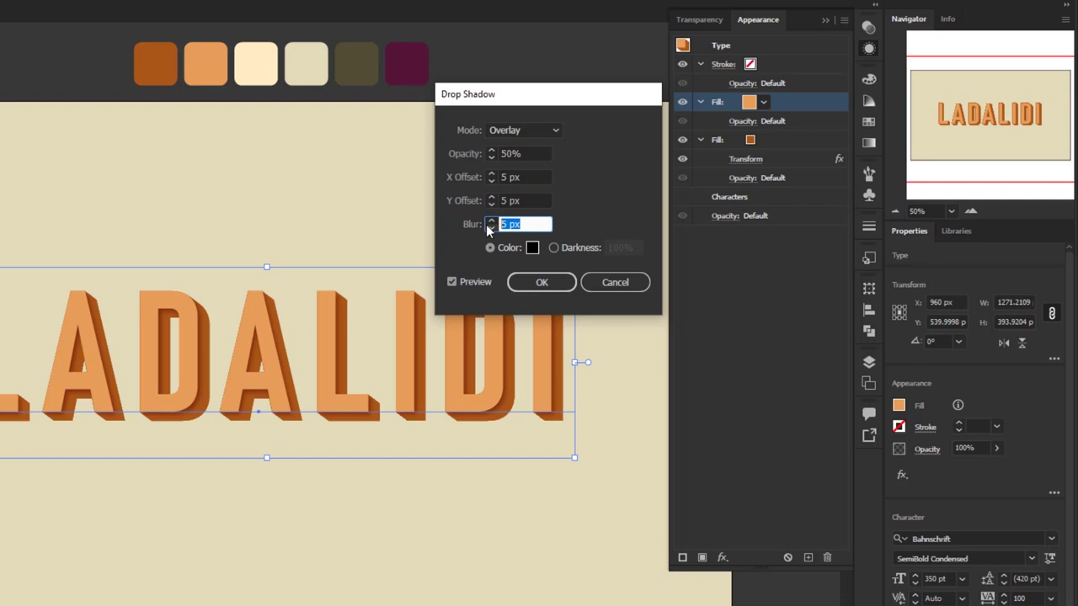
{"action": "left_click", "coordinate": [541, 284]}
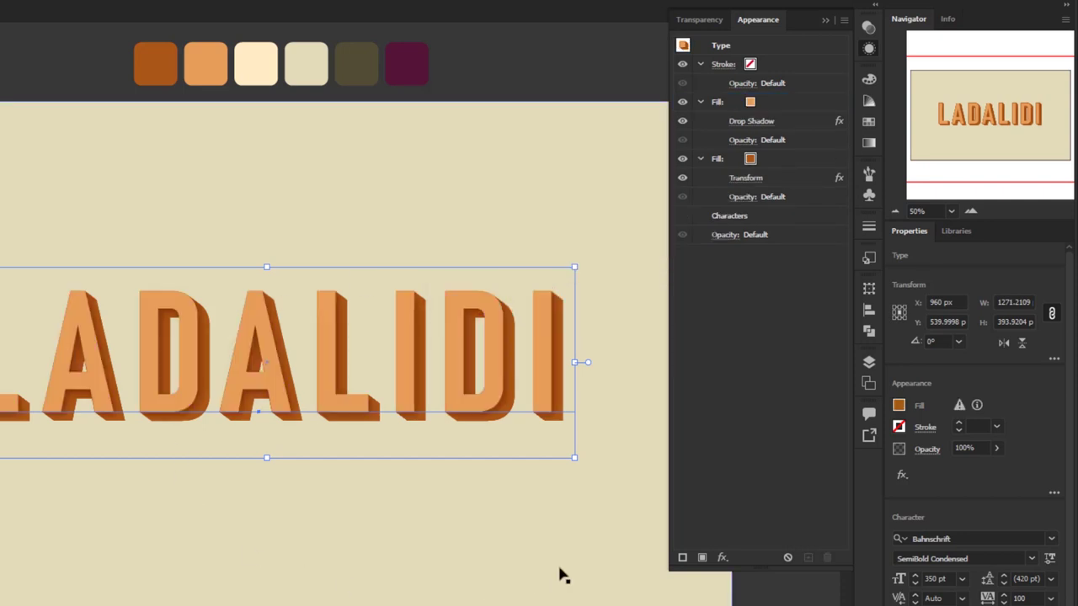
Toggle the drop shadow on the light orange fill off and on to compare the text with and without it
{"action": "left_click", "coordinate": [682, 122]}
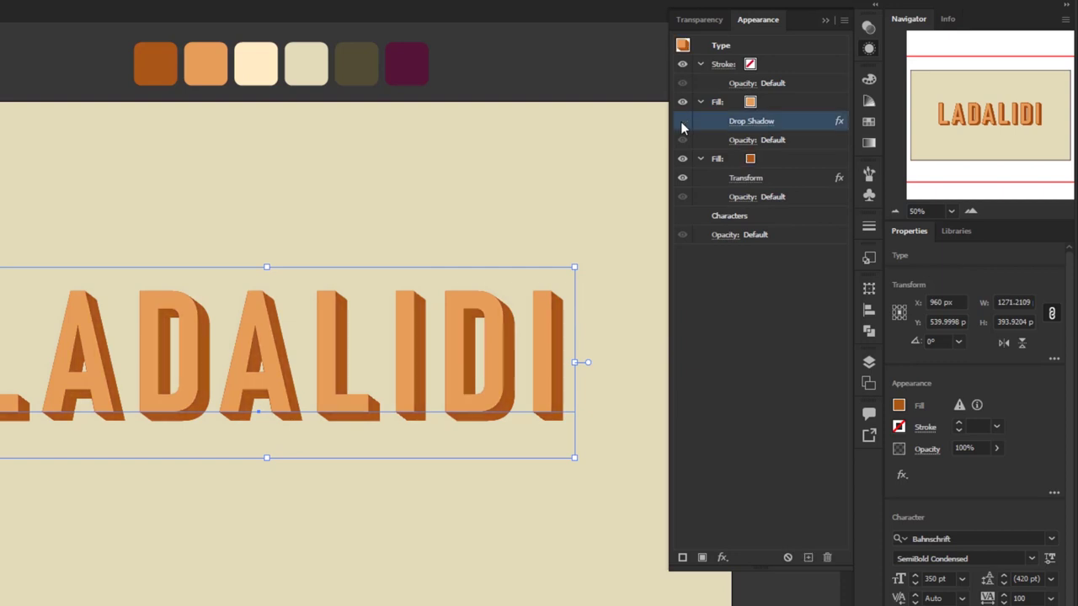
{"action": "left_click", "coordinate": [682, 122]}
{"action": "left_click", "coordinate": [682, 122]}
{"action": "left_click", "coordinate": [682, 122]}
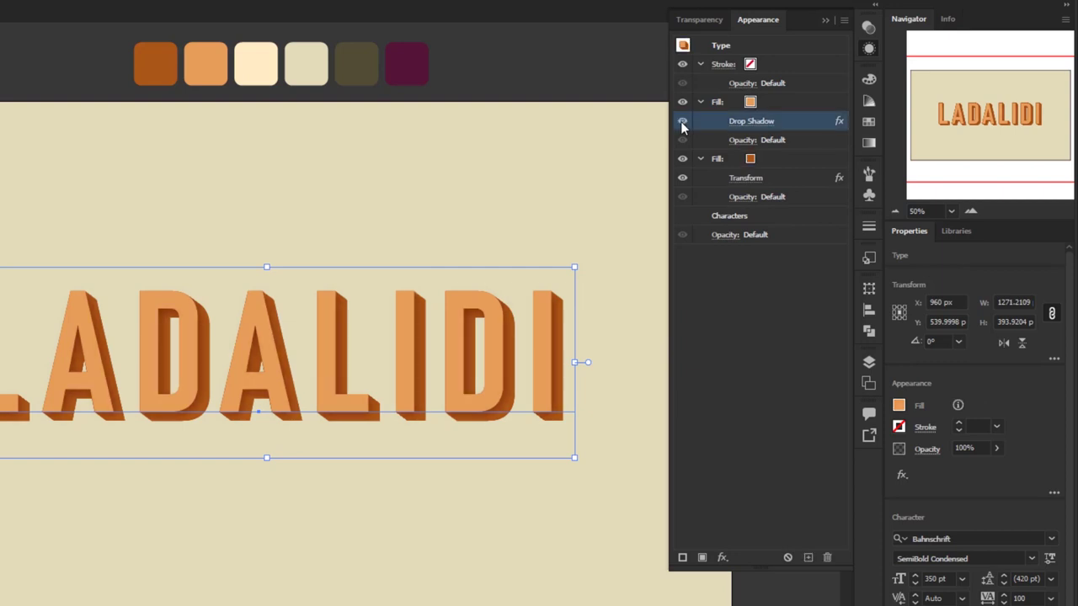
{"action": "left_click", "coordinate": [792, 160]}
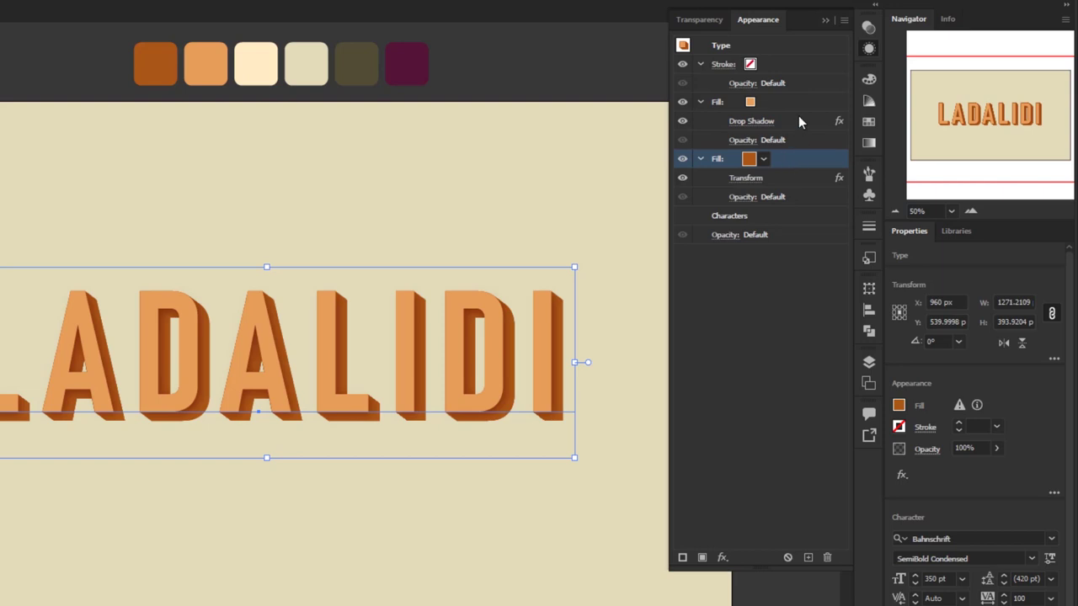
{"action": "left_click", "coordinate": [799, 118]}
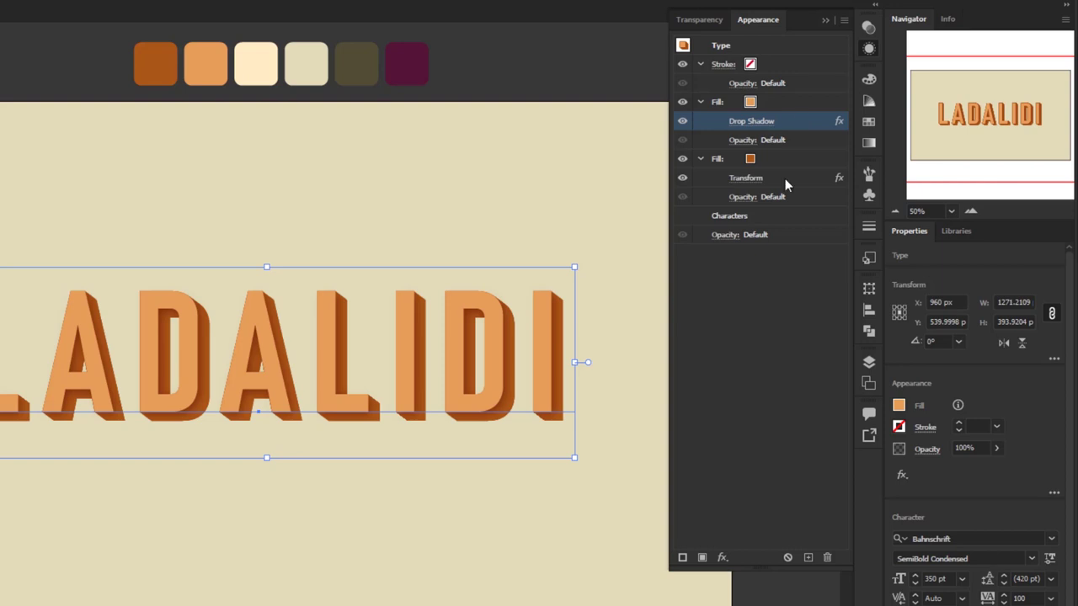
Apply a Transform effect to the whole text object with 30 px horizontal and vertical moves and 2 copies
{"action": "left_click", "coordinate": [749, 302]}
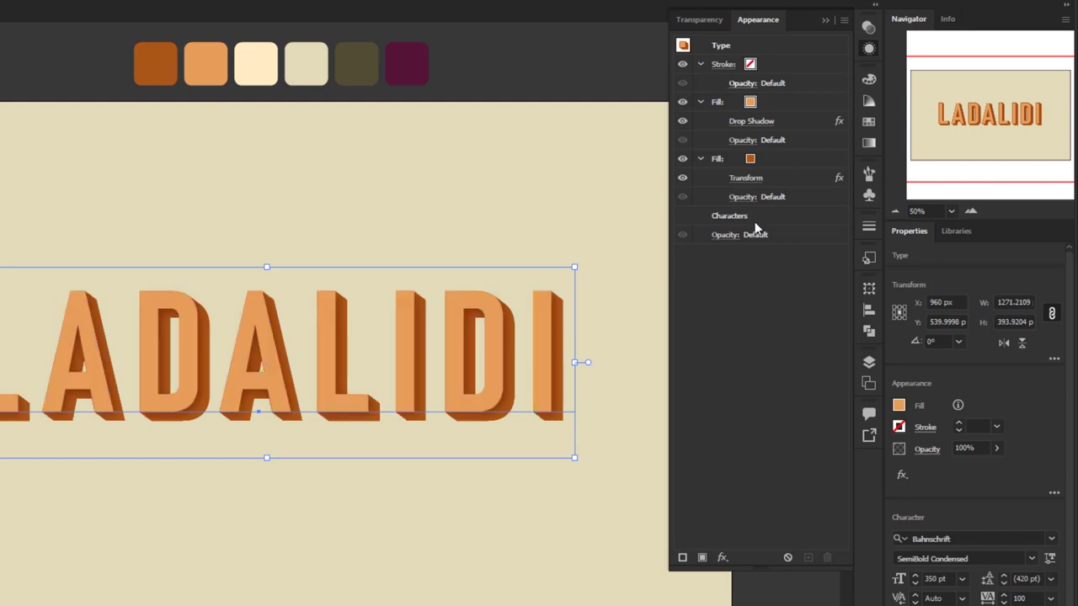
{"action": "left_click", "coordinate": [722, 557]}
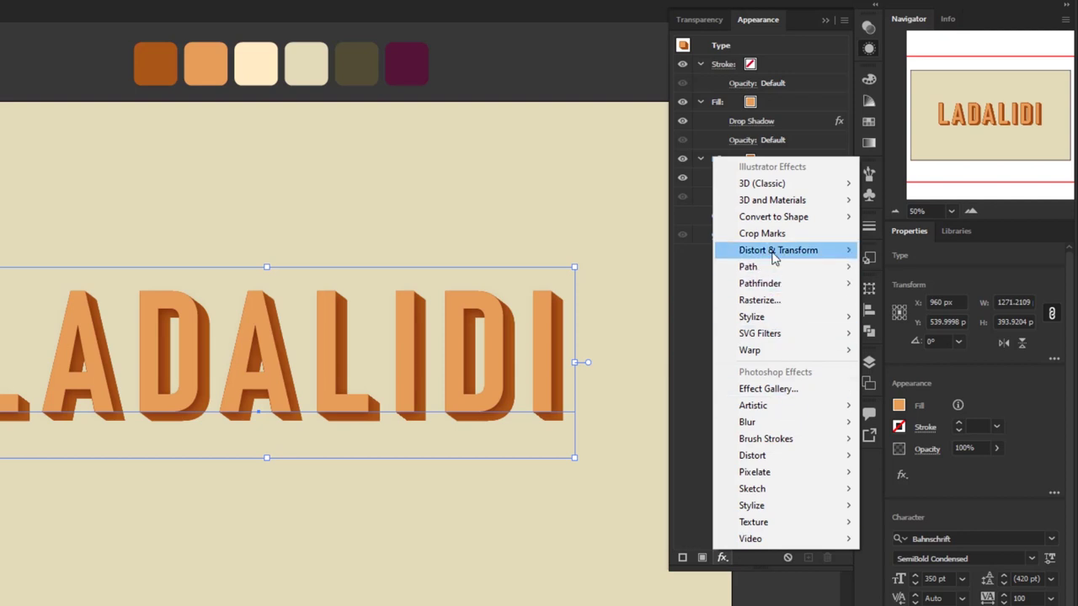
{"action": "mouse_move", "coordinate": [776, 252]}
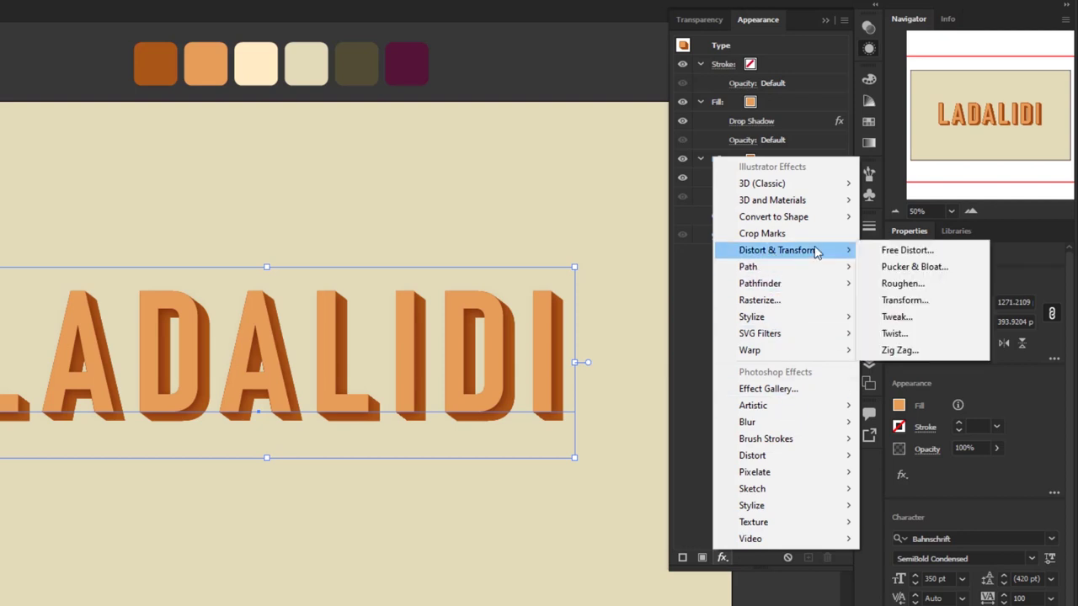
{"action": "left_click", "coordinate": [904, 300]}
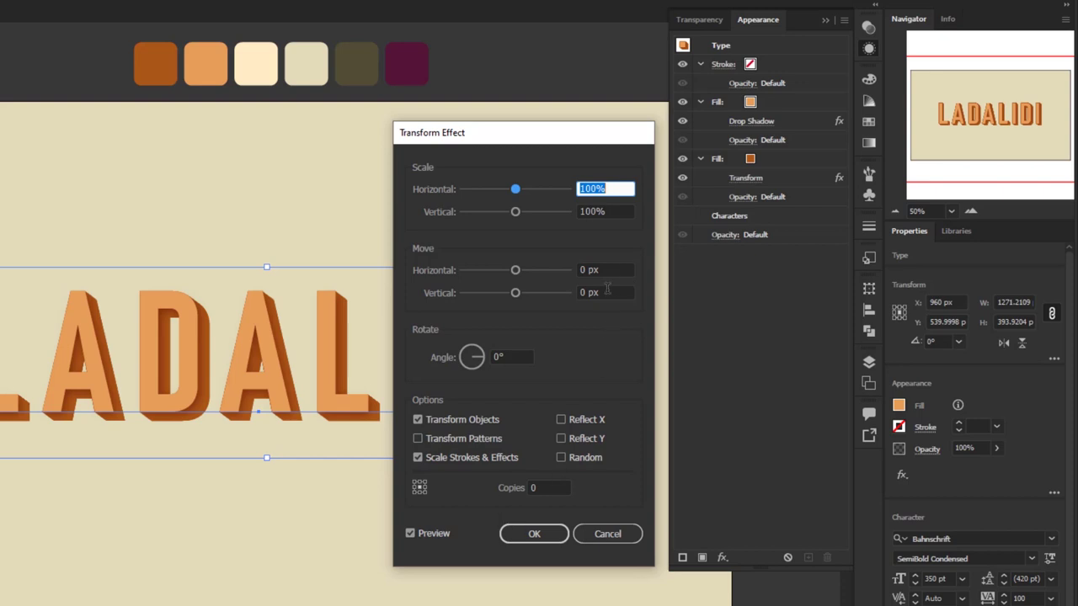
{"action": "left_click_drag", "start_coordinate": [609, 271], "coordinate": [544, 264]}
{"action": "type", "text": "30"}
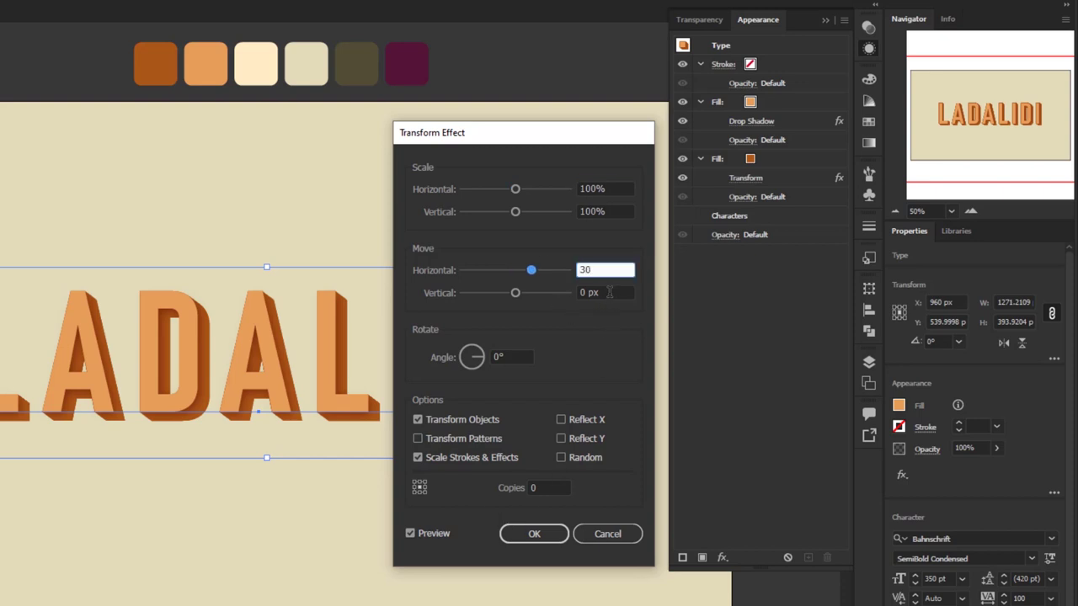
{"action": "key", "text": "Tab"}
{"action": "type", "text": "30"}
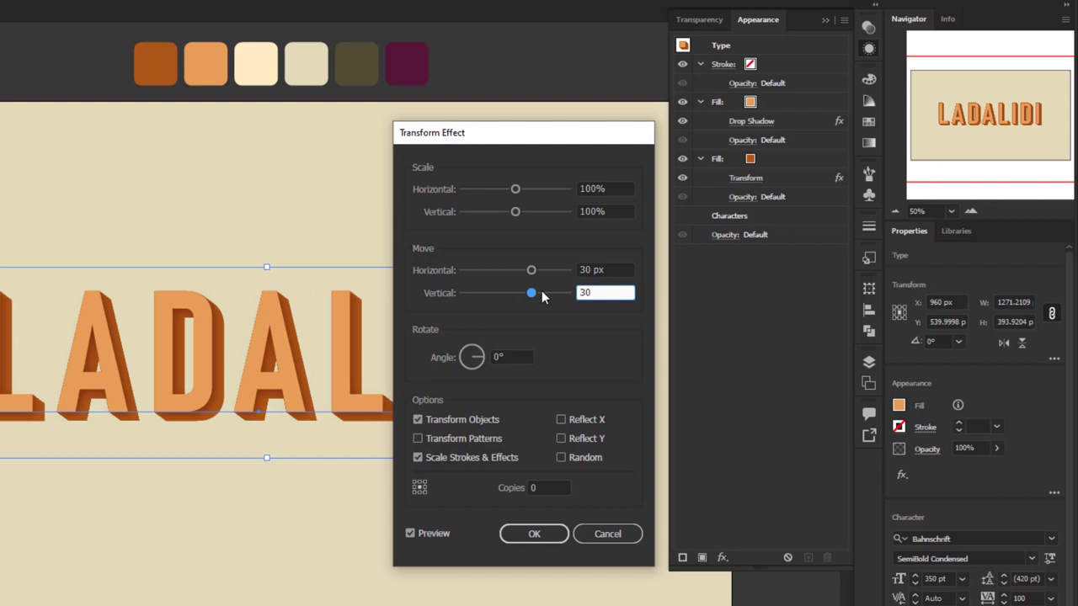
{"action": "left_click_drag", "start_coordinate": [558, 493], "coordinate": [490, 486]}
{"action": "type", "text": "2"}
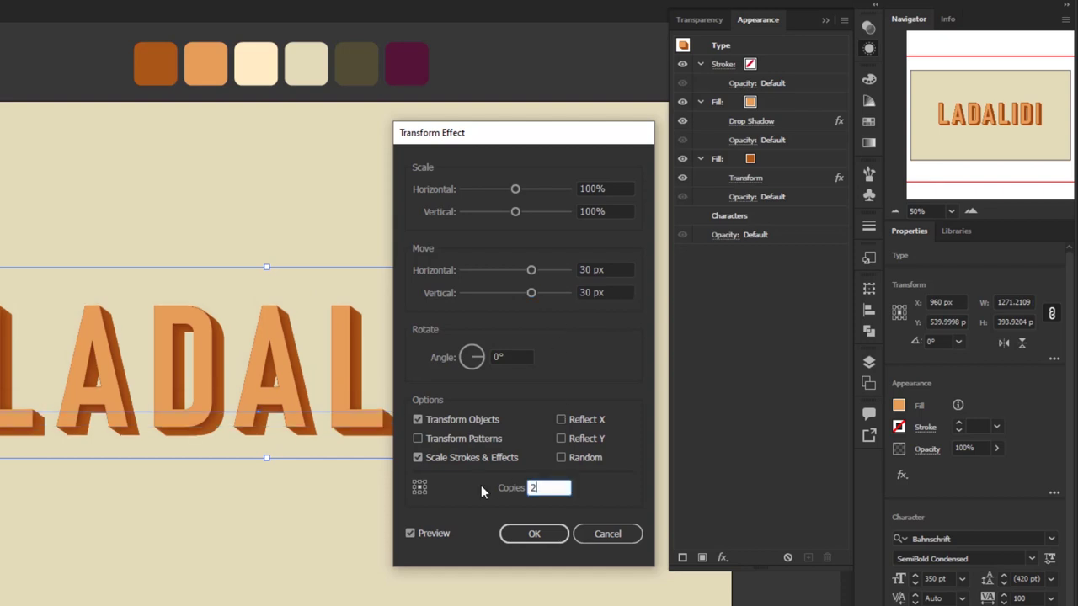
{"action": "left_click", "coordinate": [544, 534]}
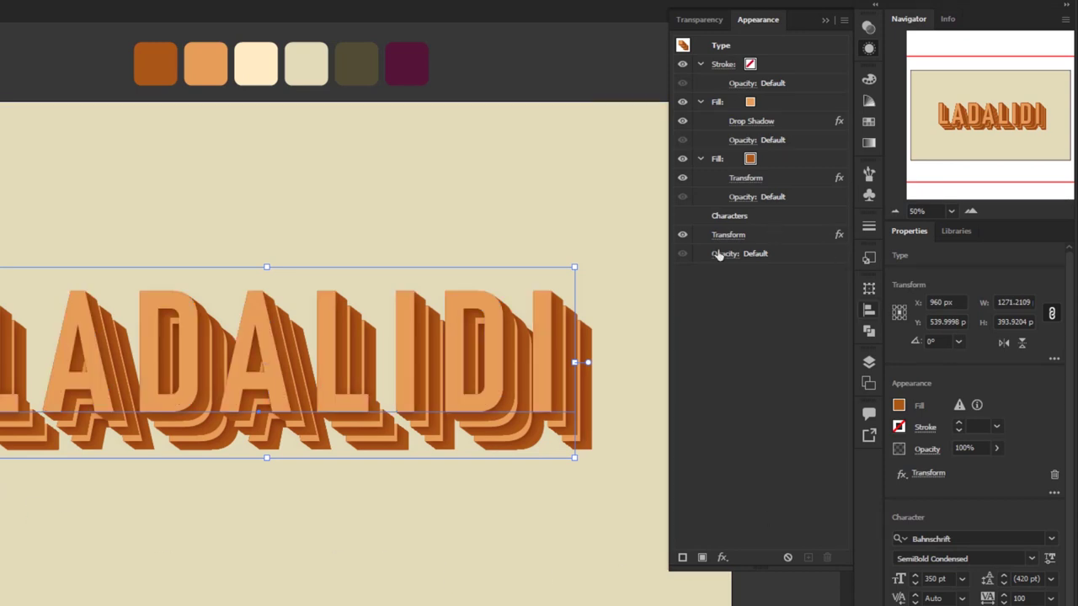
{"action": "left_click", "coordinate": [798, 177]}
{"action": "left_click", "coordinate": [791, 120]}
{"action": "left_click", "coordinate": [795, 177]}
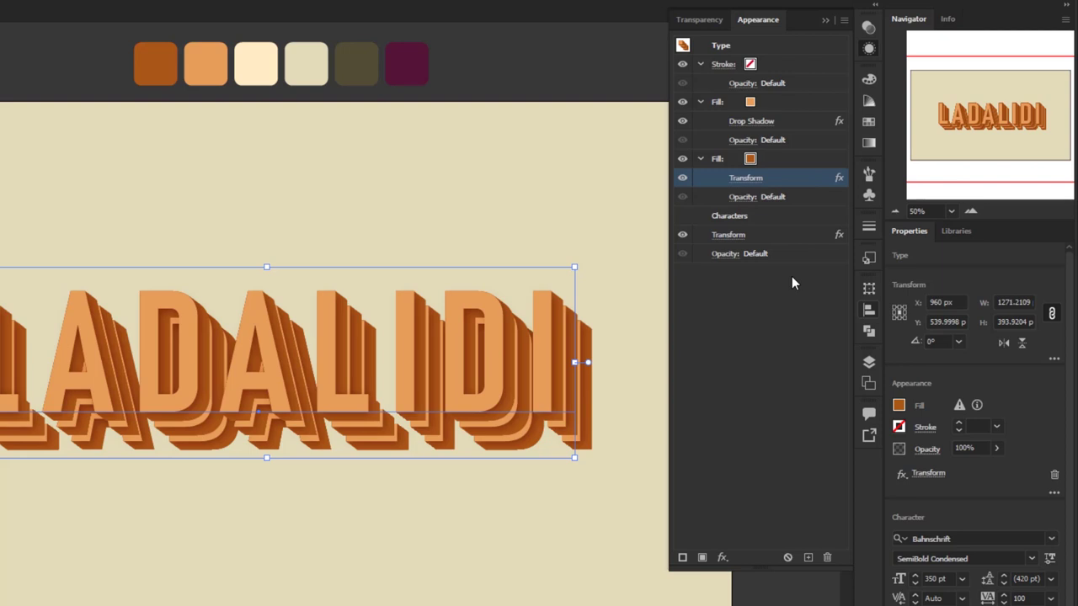
{"action": "left_click", "coordinate": [779, 117]}
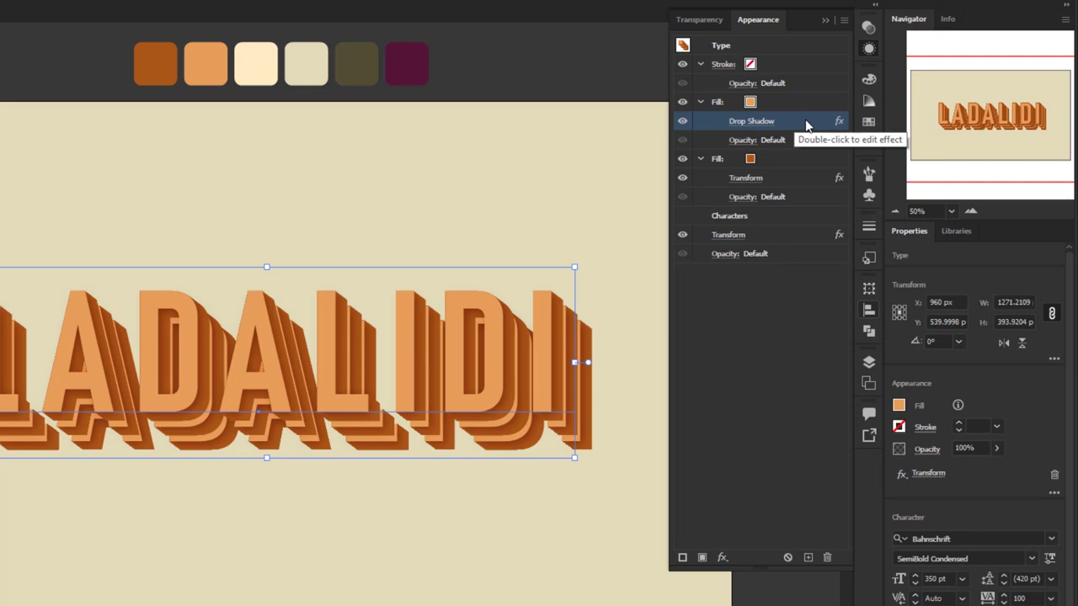
{"action": "left_click", "coordinate": [801, 184]}
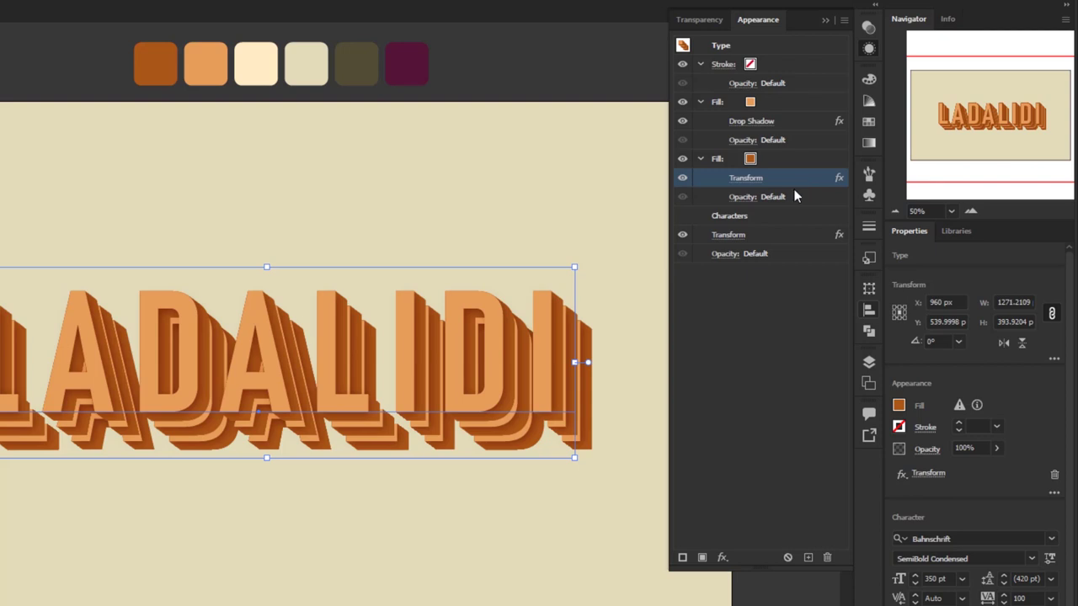
{"action": "left_click", "coordinate": [744, 318]}
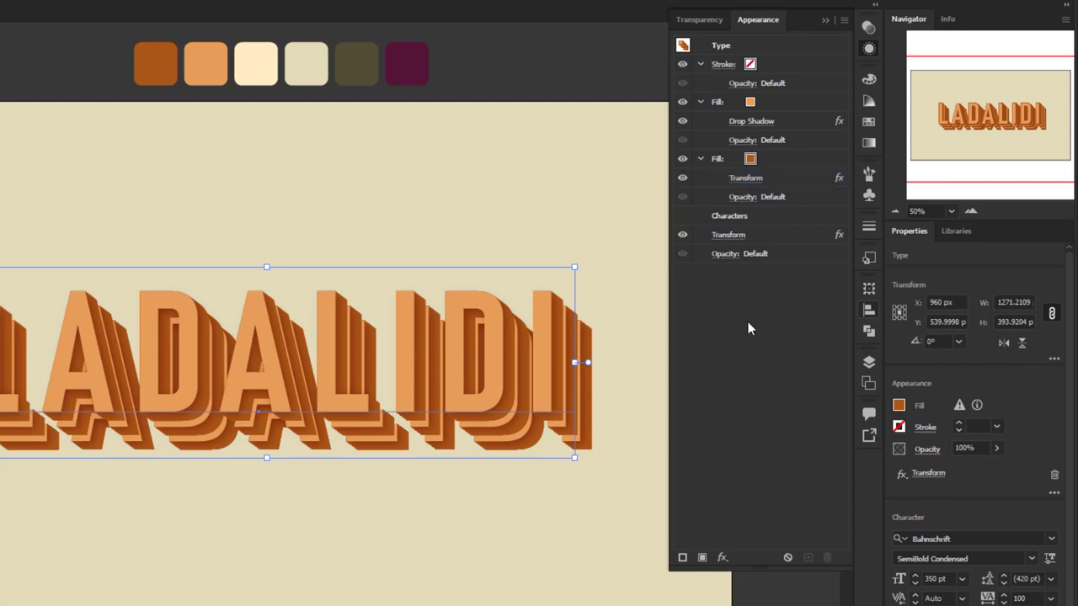
Delete the Transform effect applied to the whole text object, keeping the one on the dark orange fill
{"action": "left_click", "coordinate": [780, 237]}
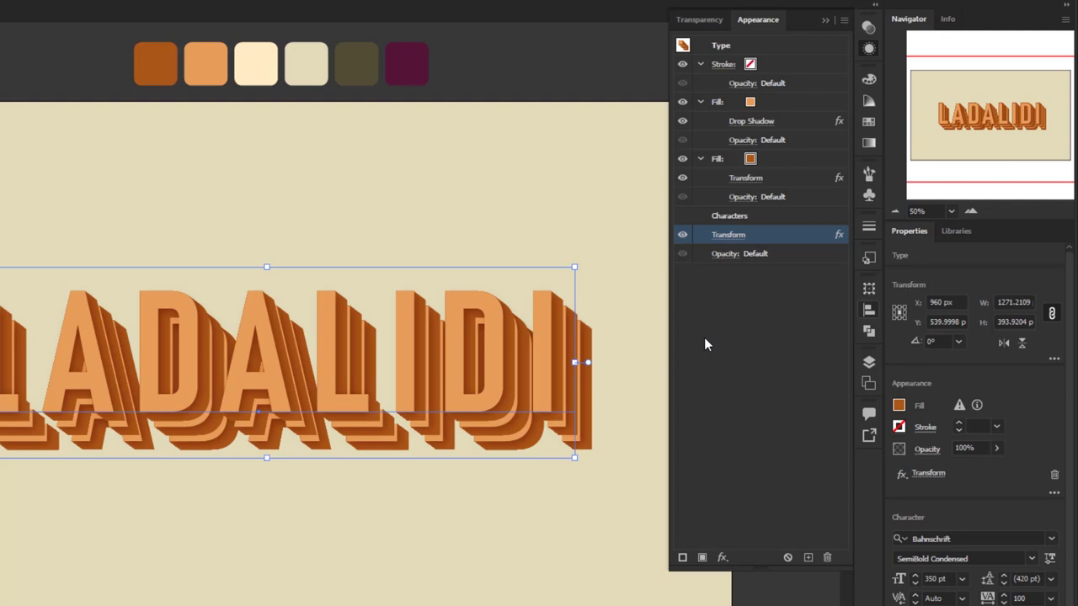
{"action": "left_click", "coordinate": [827, 558]}
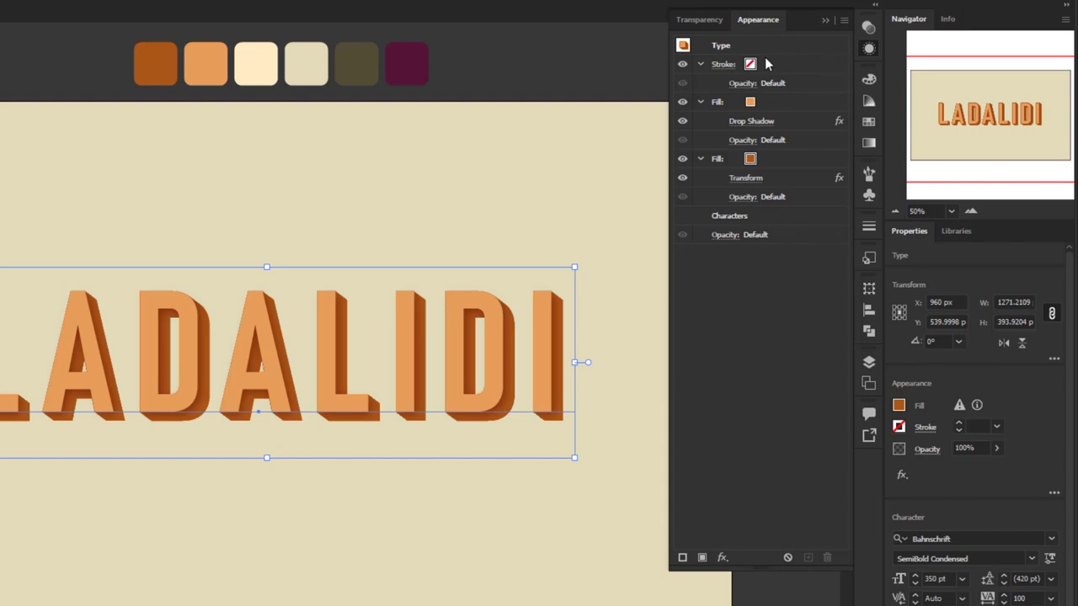
Move the text's stroke below both orange fills and color it with a dark gray swatch
{"action": "left_click", "coordinate": [838, 68]}
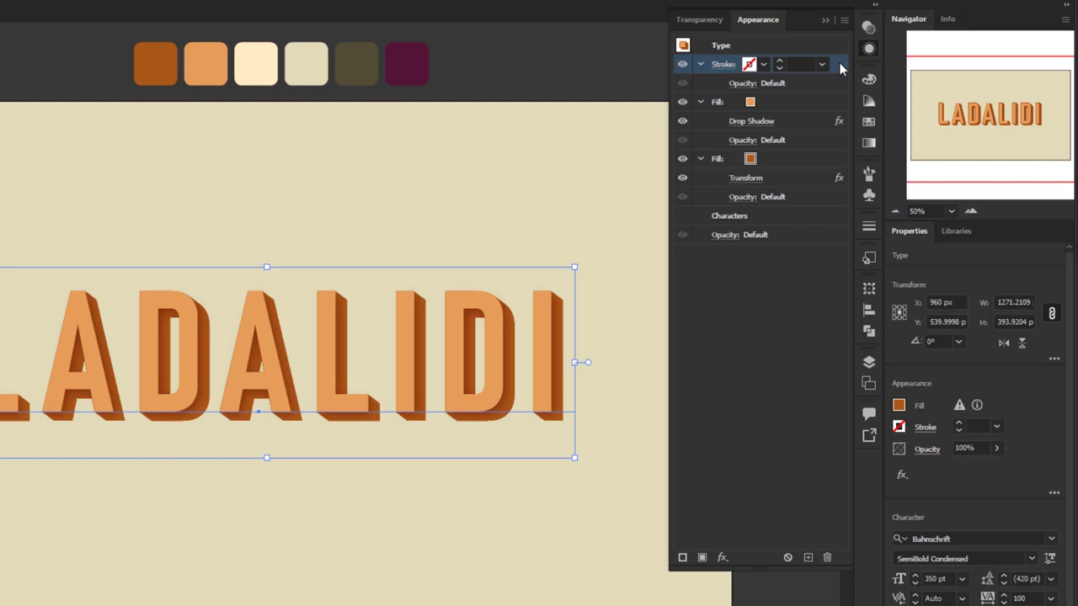
{"action": "left_click_drag", "start_coordinate": [838, 66], "coordinate": [824, 206]}
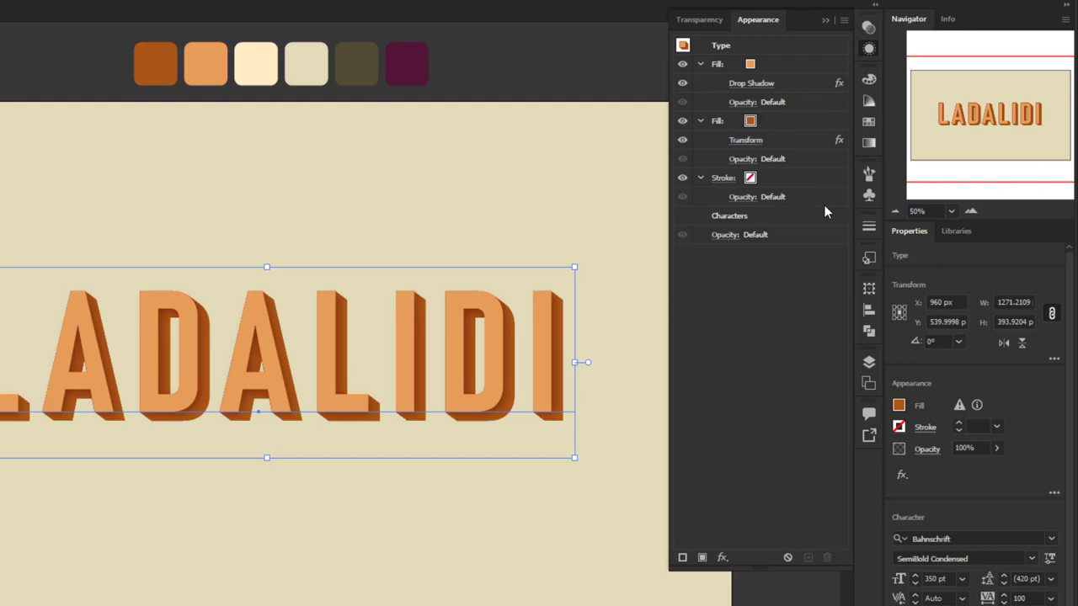
{"action": "left_click", "coordinate": [764, 178]}
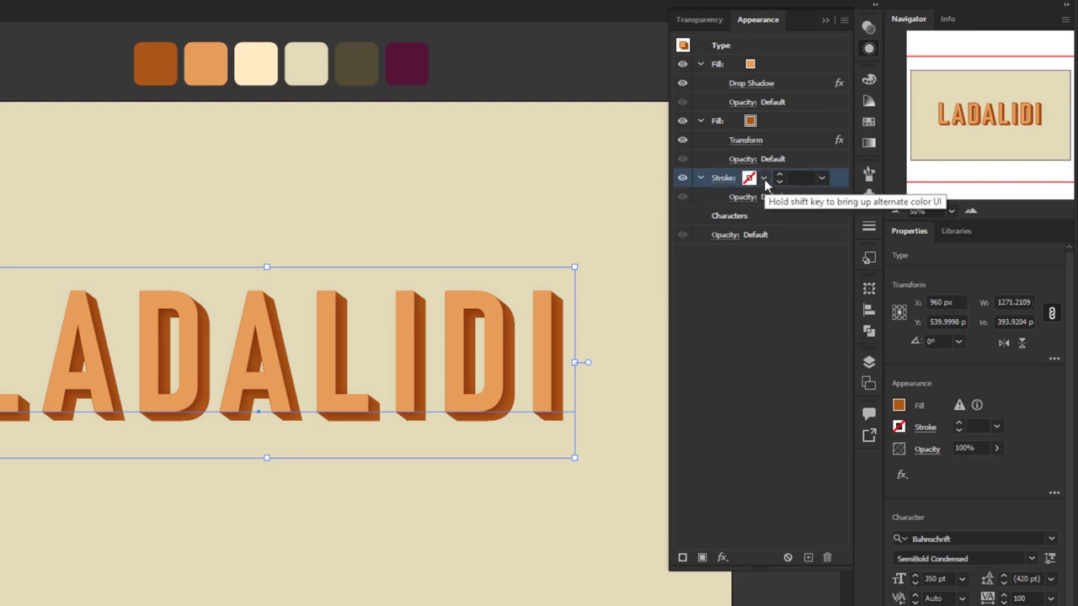
{"action": "left_click", "coordinate": [764, 178]}
{"action": "left_click", "coordinate": [640, 251]}
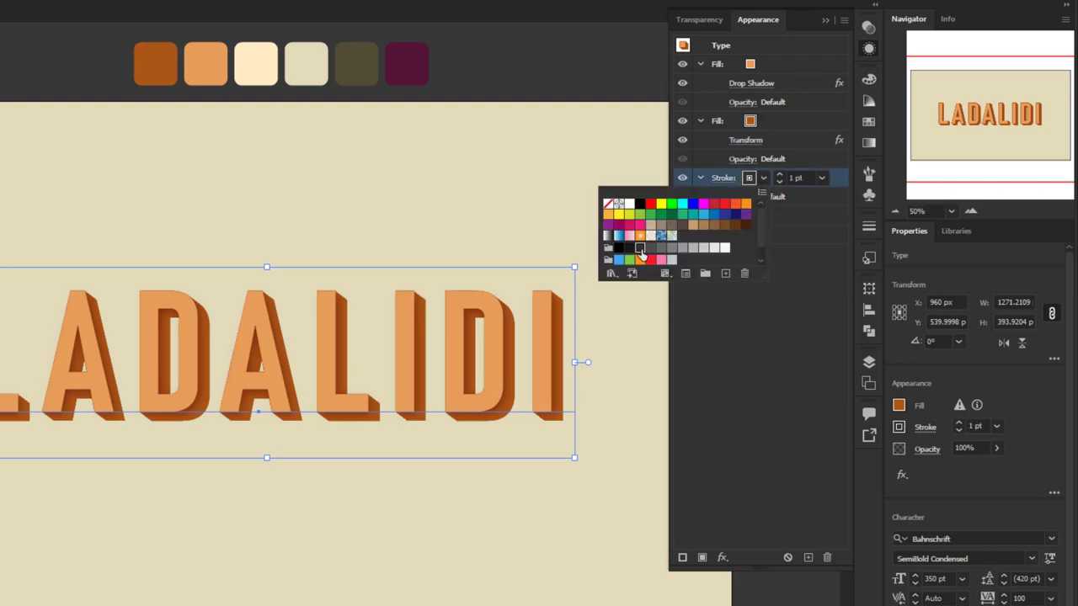
{"action": "left_click", "coordinate": [802, 322]}
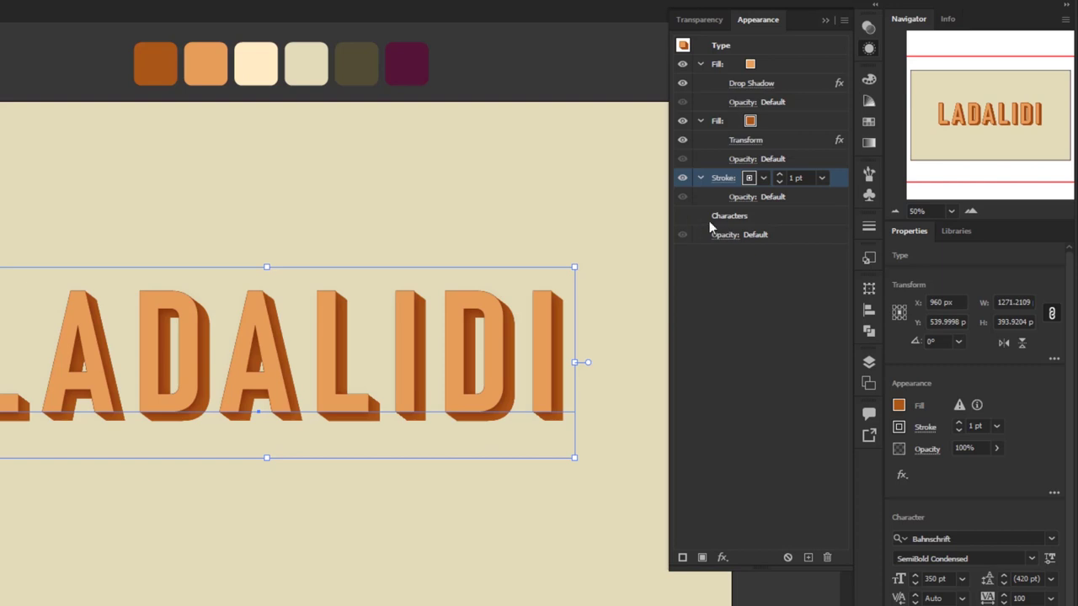
Set the stroke weight to 3 pt and apply an Offset Path effect of 13 px with miter joins to the stroke
{"action": "left_click", "coordinate": [822, 178]}
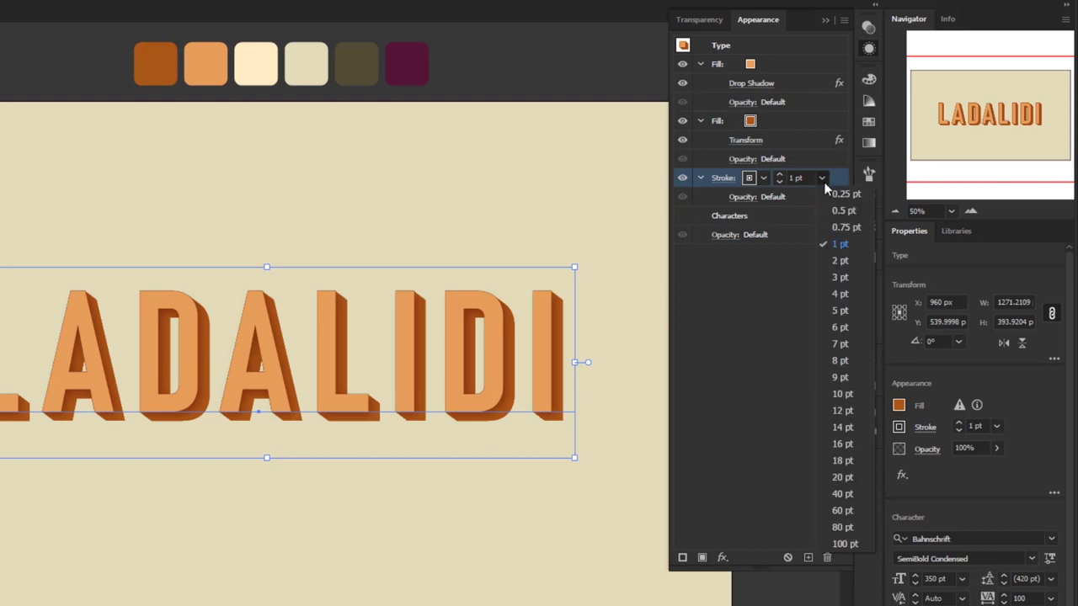
{"action": "left_click", "coordinate": [839, 277]}
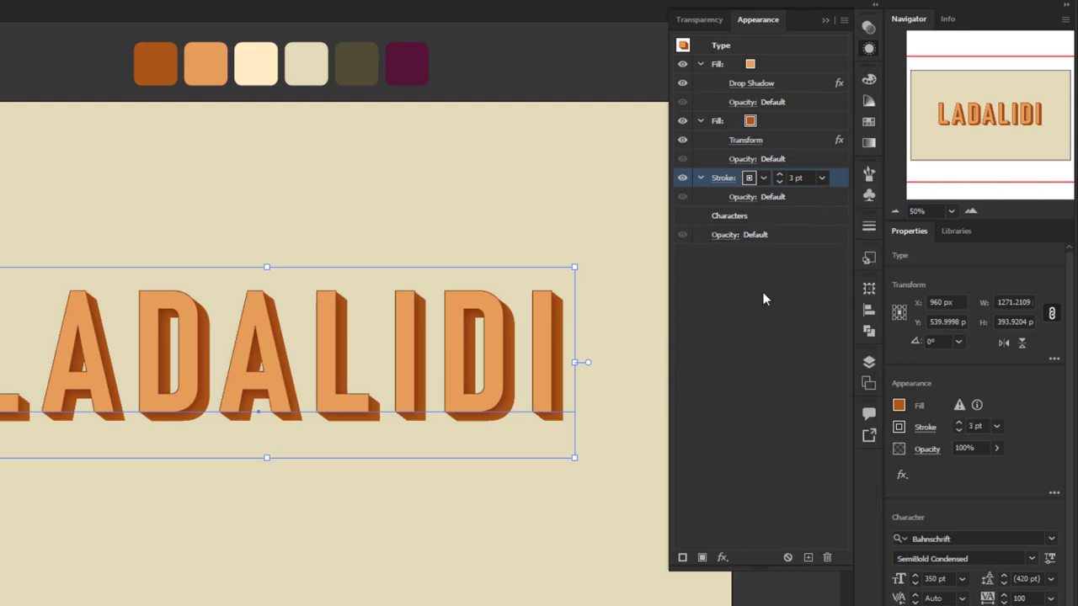
{"action": "left_click", "coordinate": [722, 557]}
{"action": "mouse_move", "coordinate": [842, 269]}
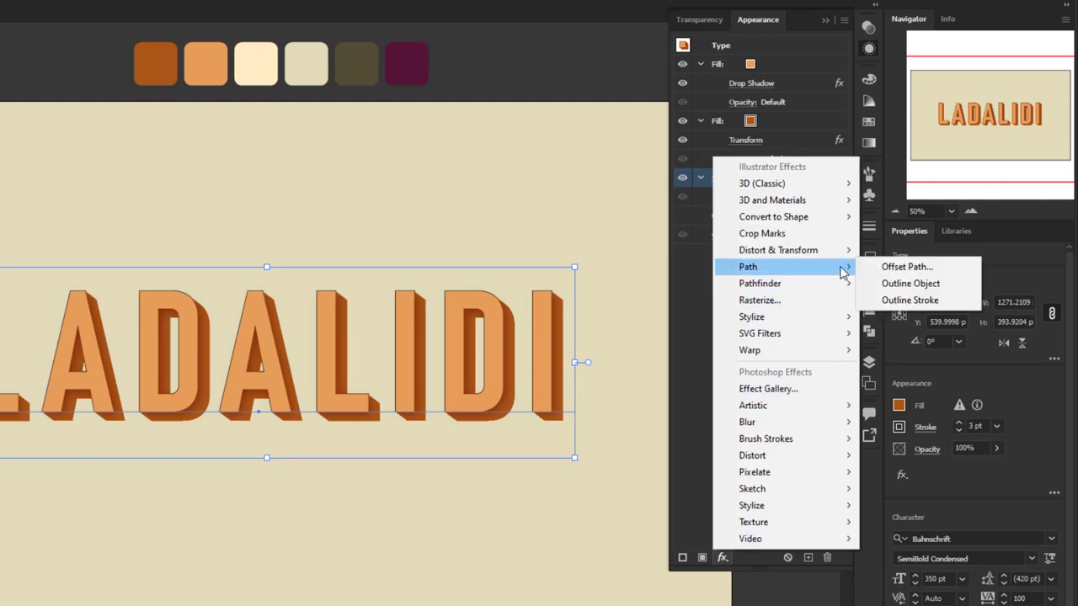
{"action": "left_click", "coordinate": [911, 268]}
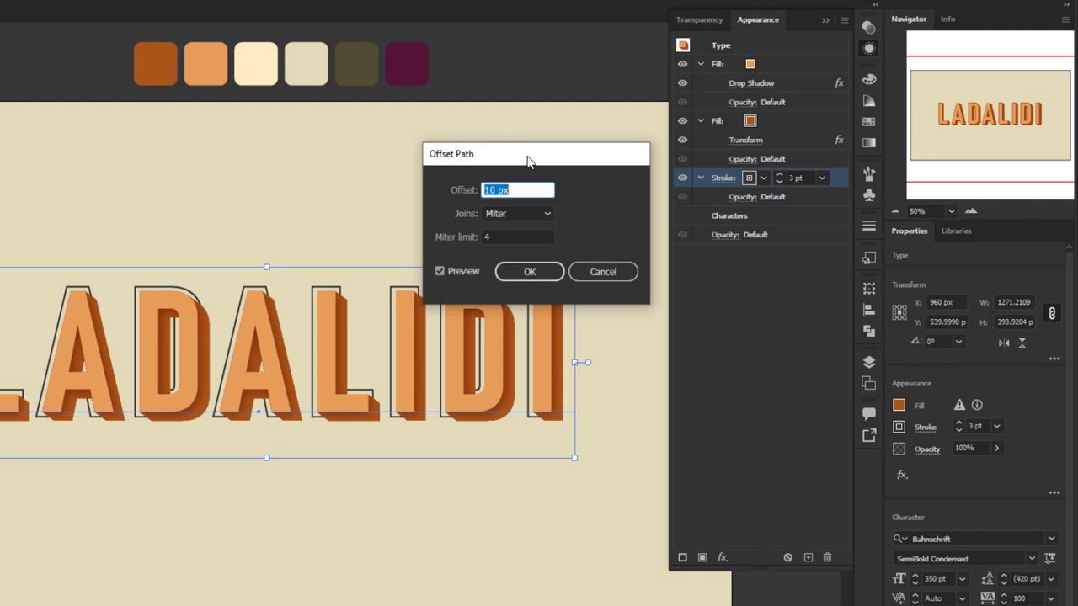
{"action": "left_click_drag", "start_coordinate": [529, 162], "coordinate": [510, 129]}
{"action": "type", "text": "13"}
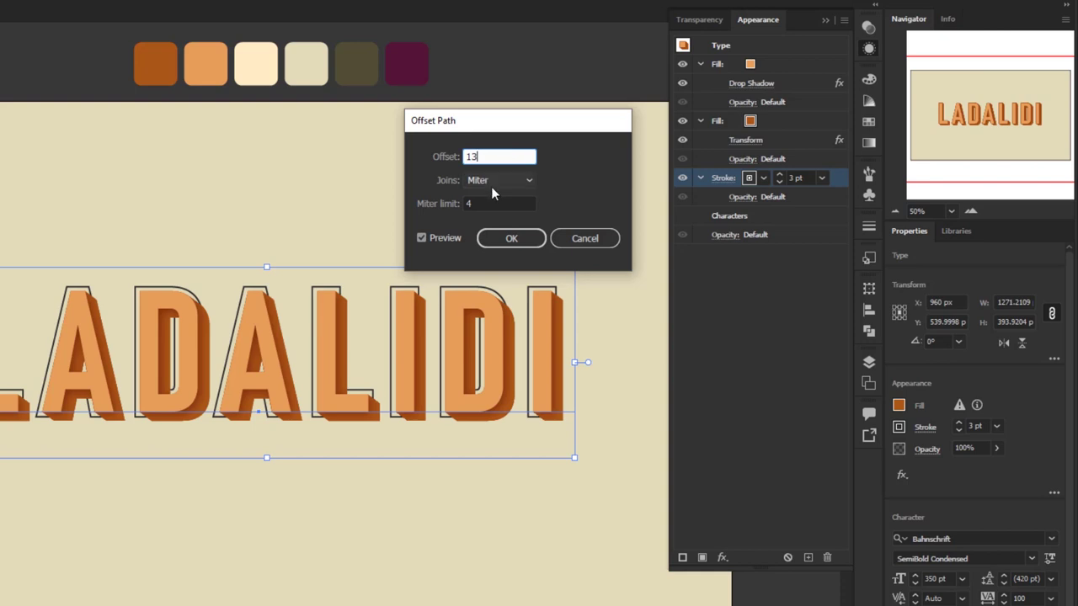
{"action": "left_click", "coordinate": [523, 240]}
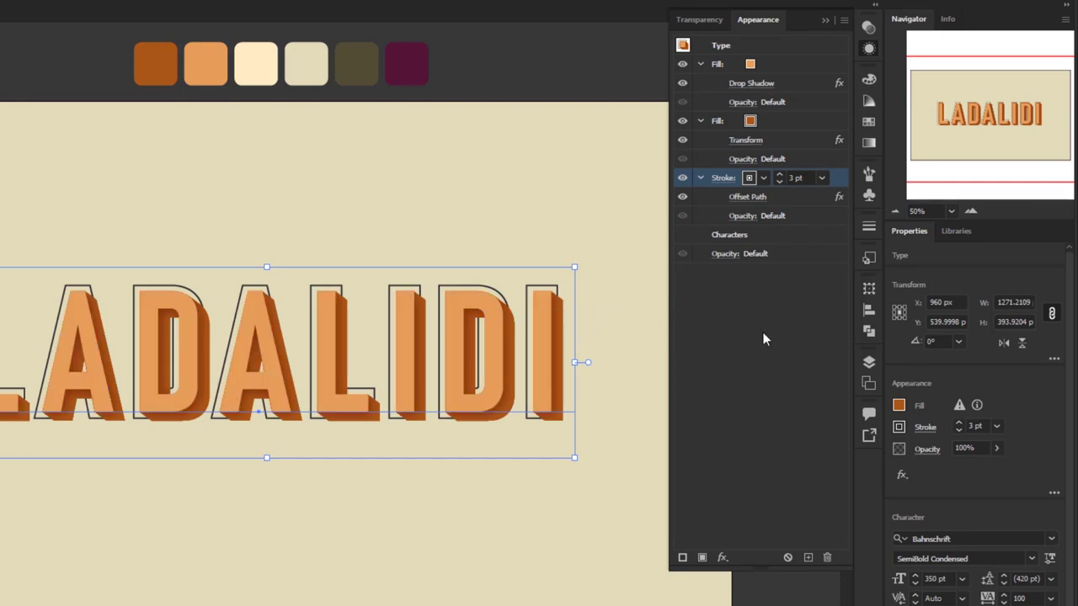
Add a new fill beneath the dark gray stroke and color it with the palette's pale cream swatch
{"action": "left_click", "coordinate": [738, 234]}
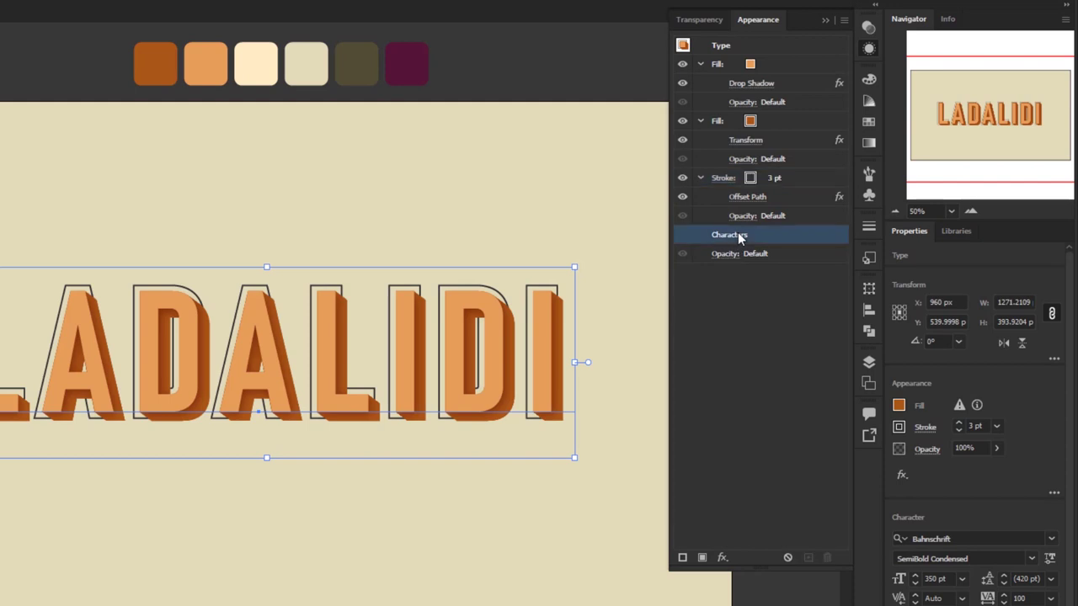
{"action": "left_click", "coordinate": [702, 557]}
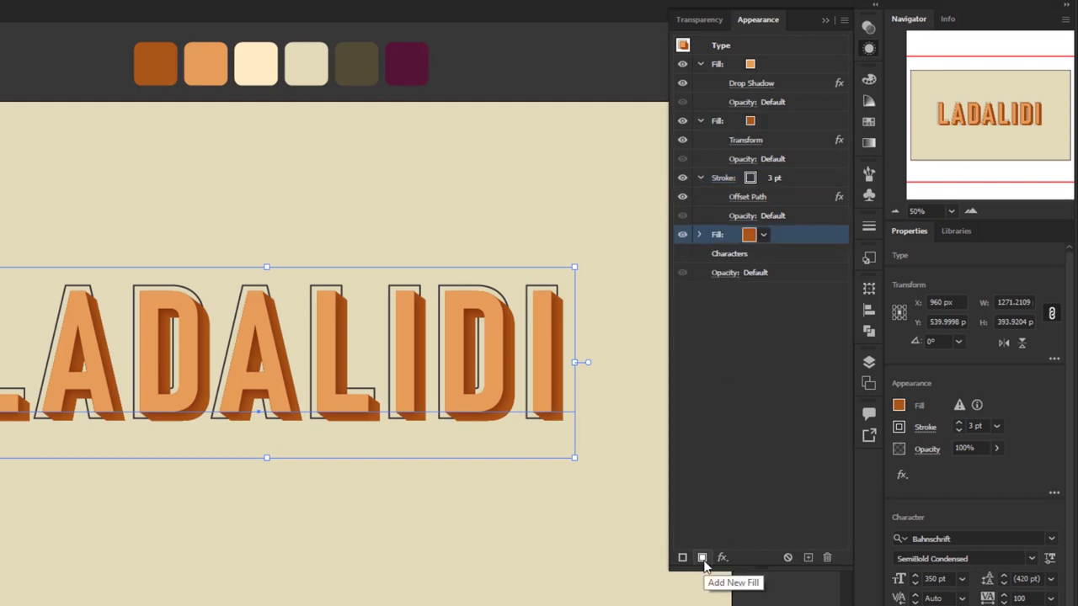
{"action": "left_click", "coordinate": [762, 234]}
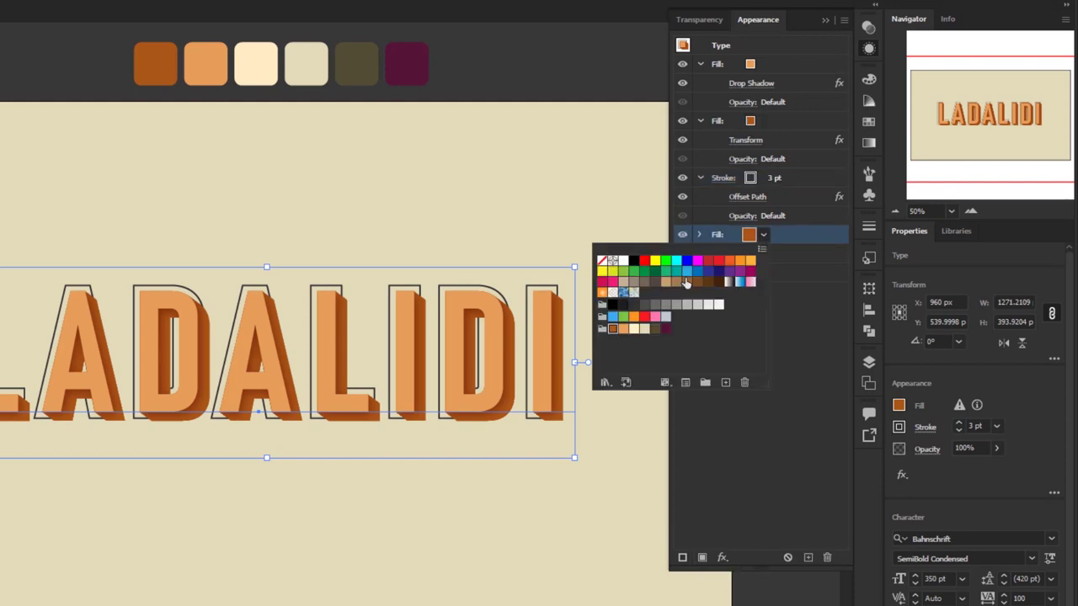
{"action": "left_click", "coordinate": [634, 330]}
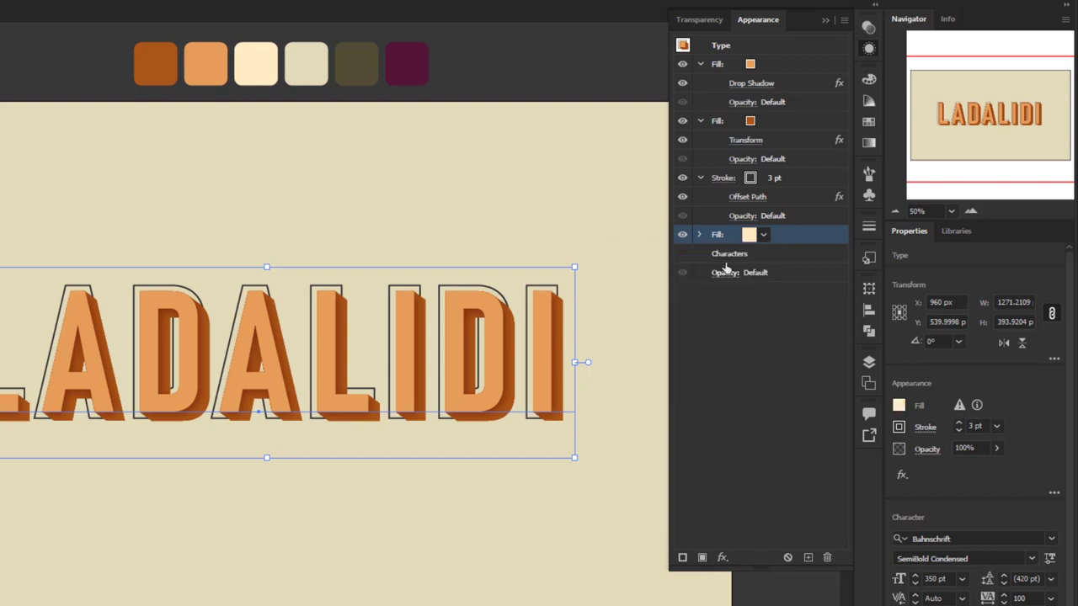
Apply an Offset Path effect of 13 px with miter joins to the pale cream fill
{"action": "left_click", "coordinate": [700, 235]}
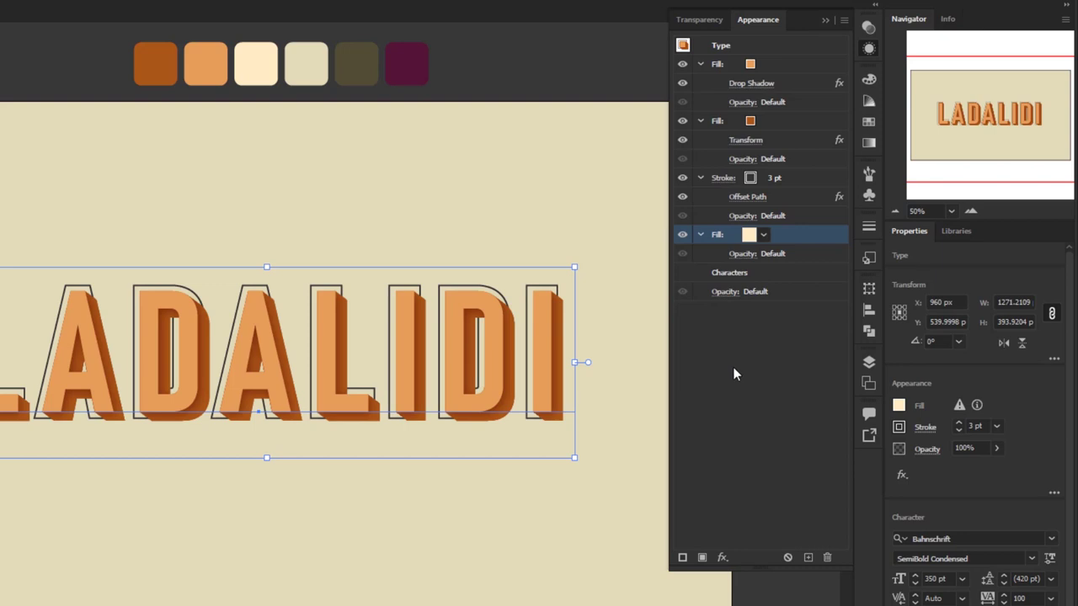
{"action": "left_click", "coordinate": [723, 556]}
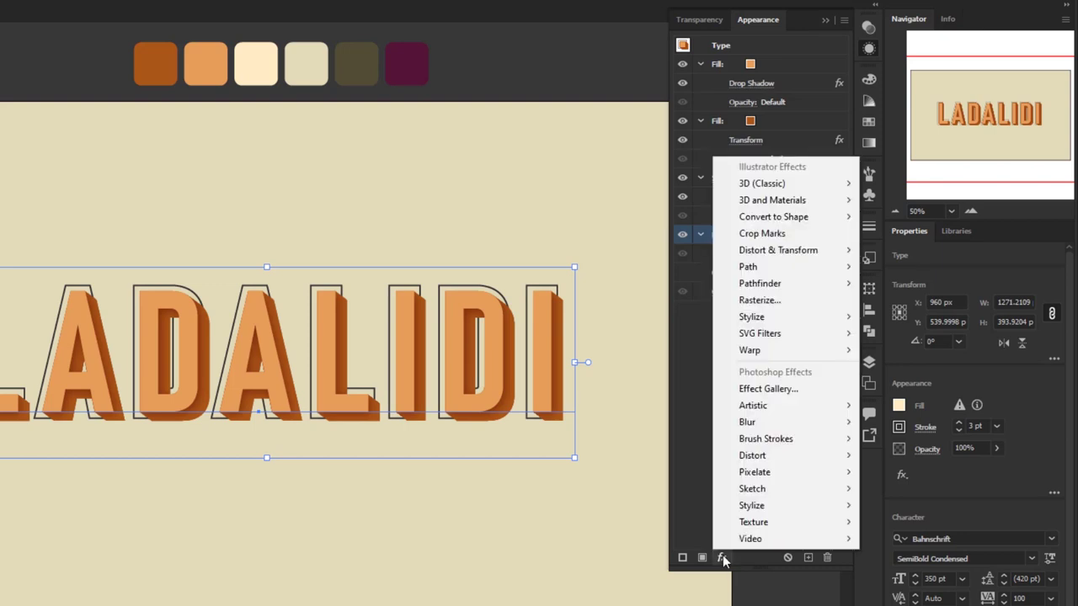
{"action": "mouse_move", "coordinate": [783, 271]}
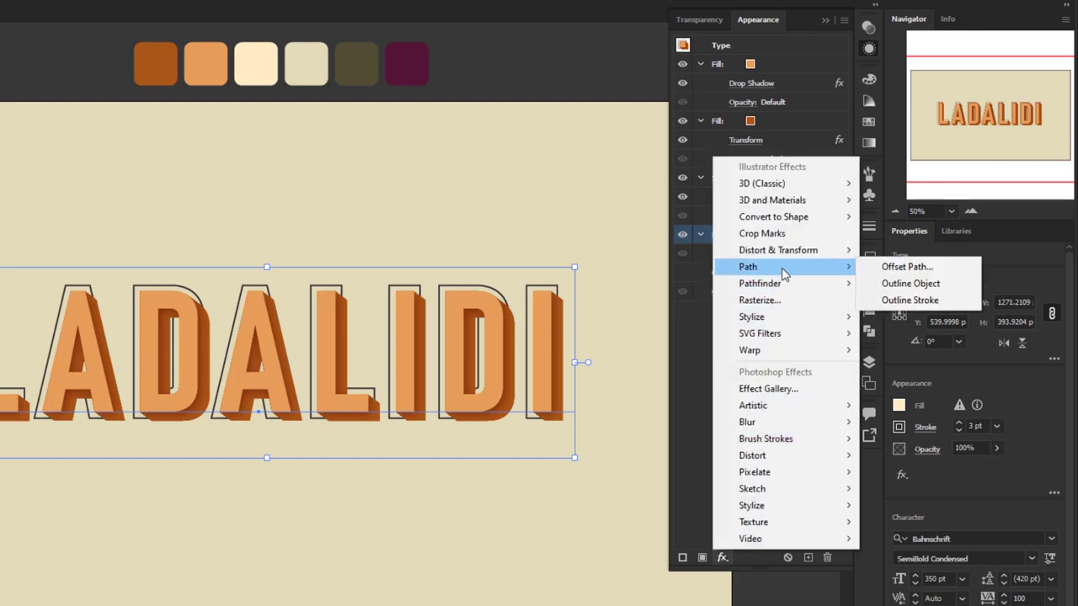
{"action": "left_click", "coordinate": [888, 266]}
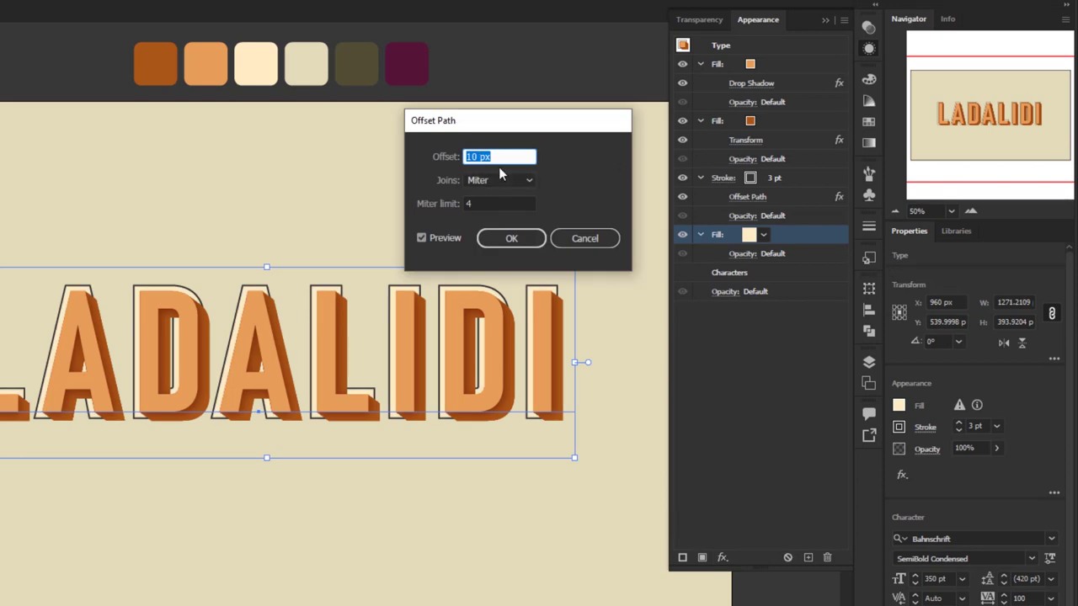
{"action": "type", "text": "13"}
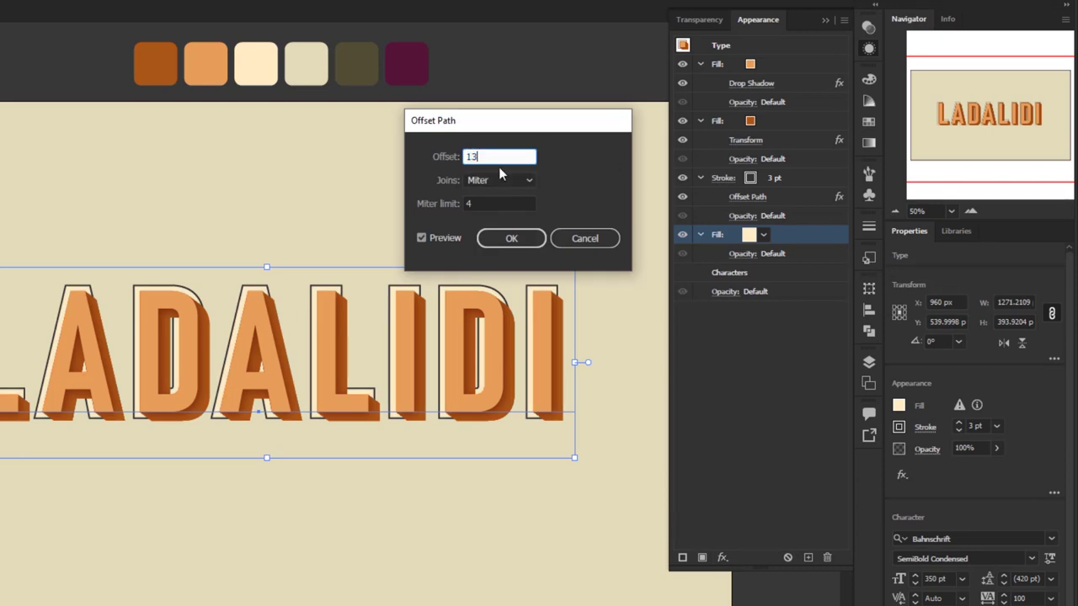
{"action": "left_click", "coordinate": [507, 240]}
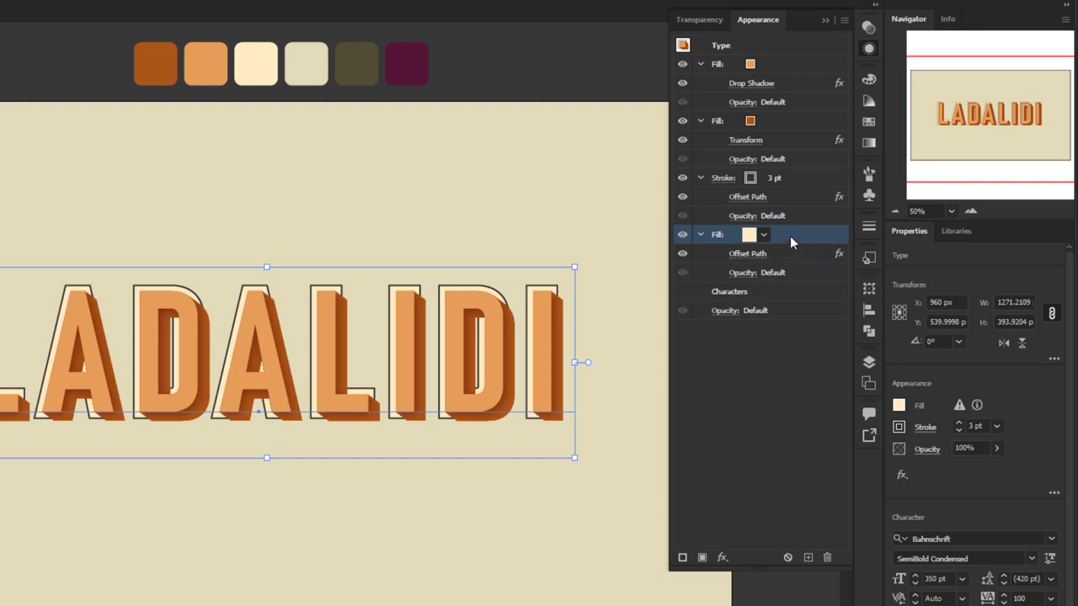
Duplicate the pale cream fill with its offset and color the lower copy with the palette's dark purple swatch
{"action": "left_click", "coordinate": [808, 558]}
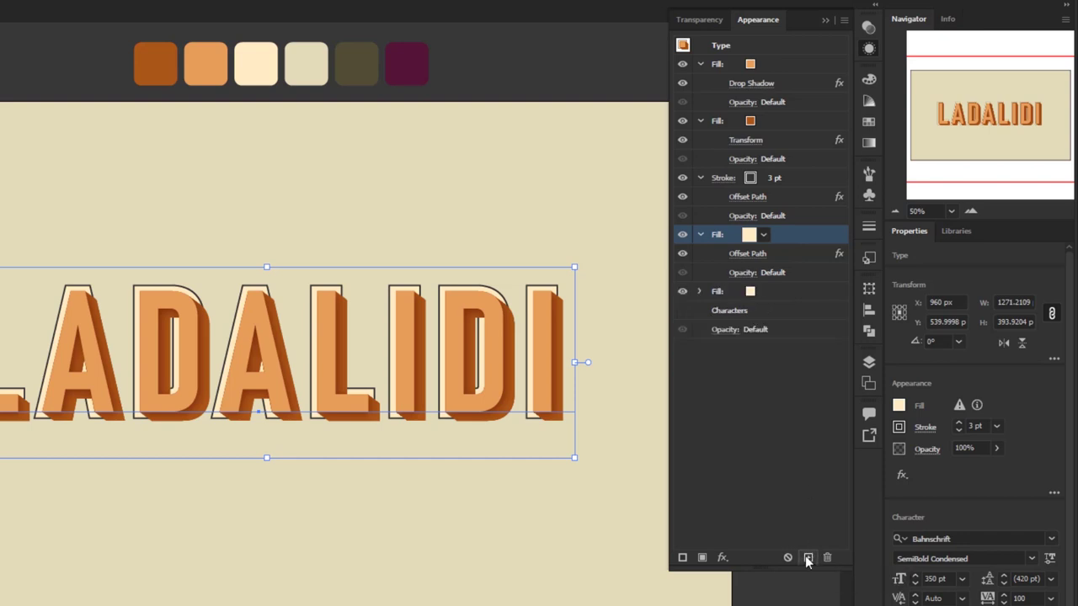
{"action": "left_click", "coordinate": [786, 293]}
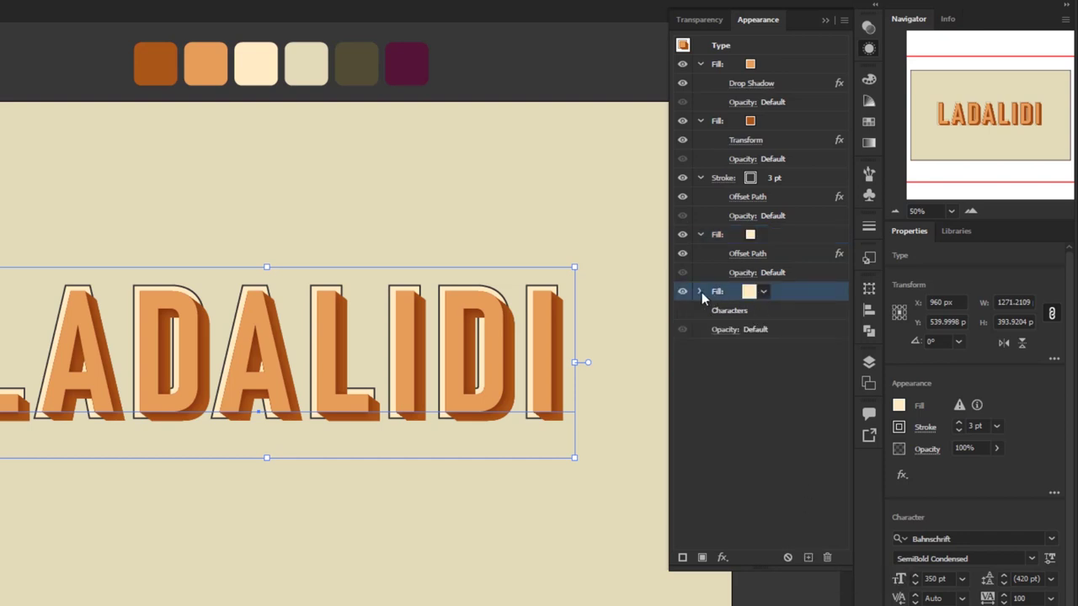
{"action": "left_click", "coordinate": [700, 291]}
{"action": "left_click", "coordinate": [762, 293]}
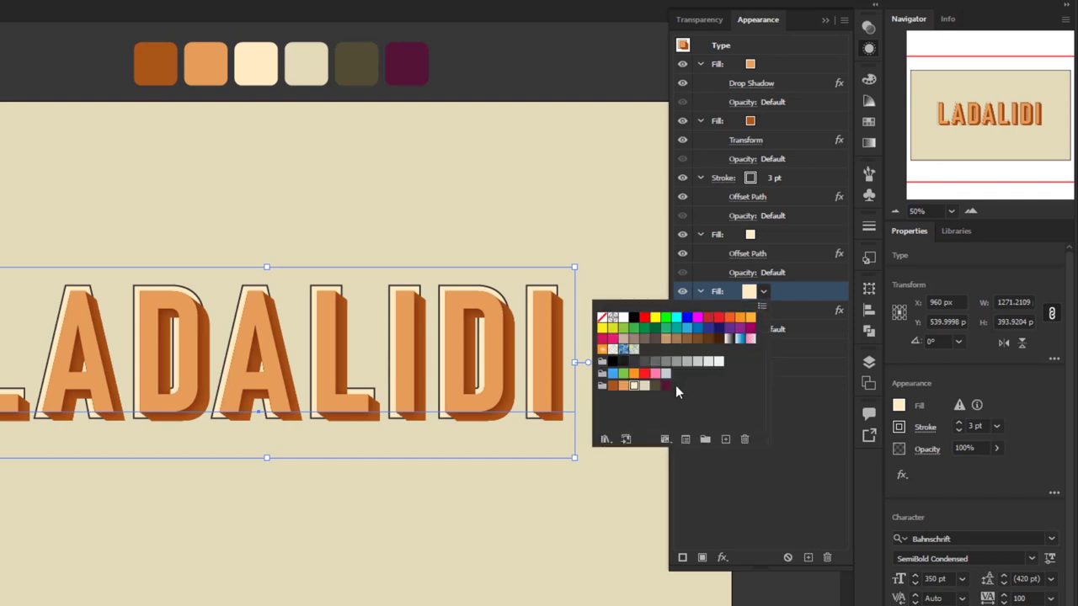
{"action": "left_click", "coordinate": [665, 386]}
{"action": "left_click", "coordinate": [792, 294]}
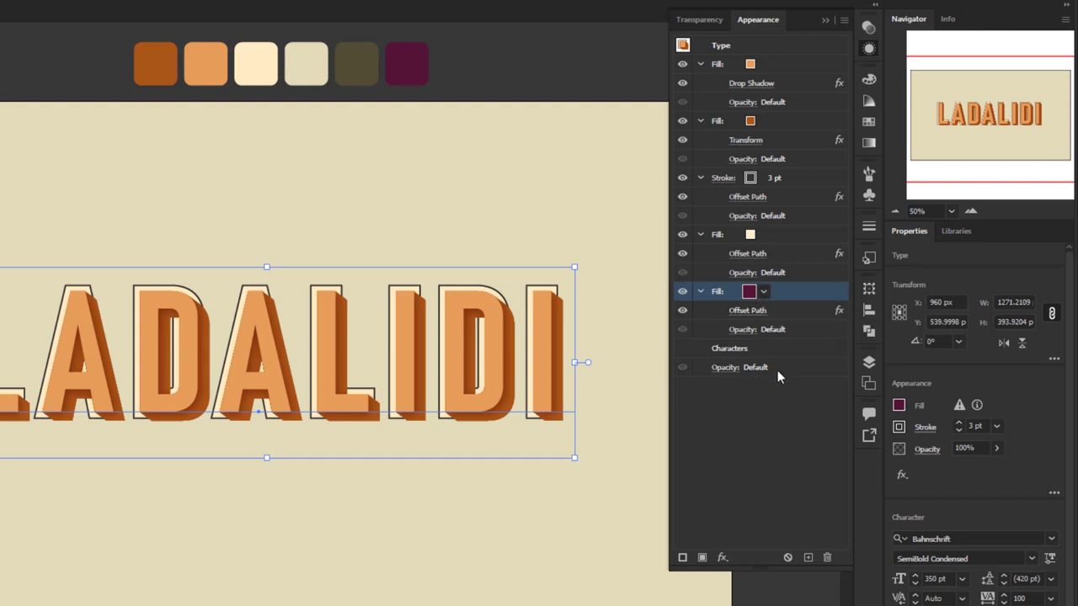
Add a Transform effect to the purple fill, moving it 0.4 px horizontally and 0.3 px vertically with 90 copies
{"action": "left_click", "coordinate": [723, 558]}
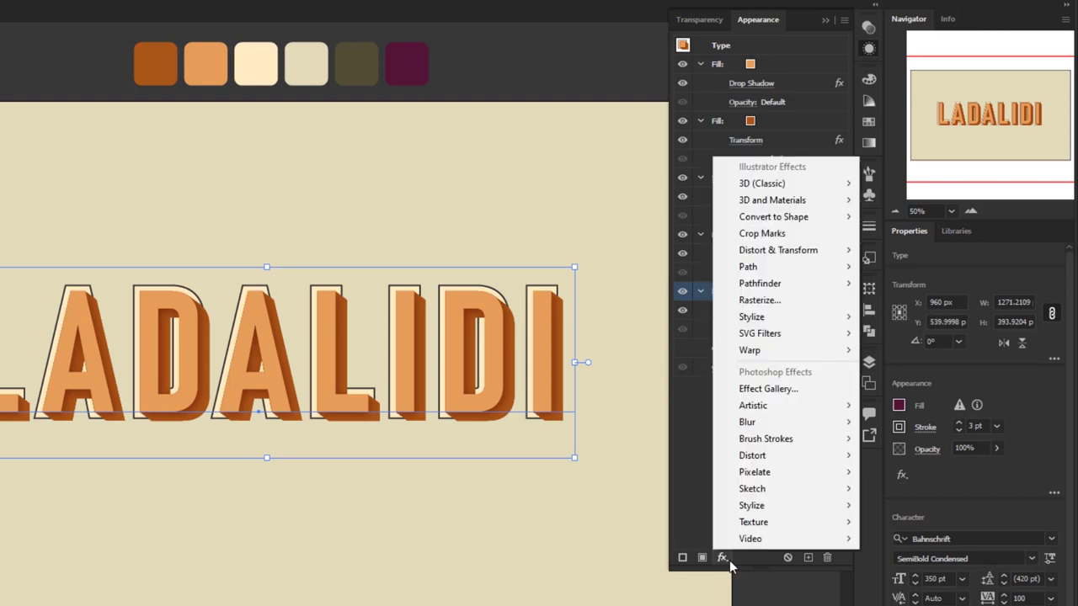
{"action": "mouse_move", "coordinate": [771, 251]}
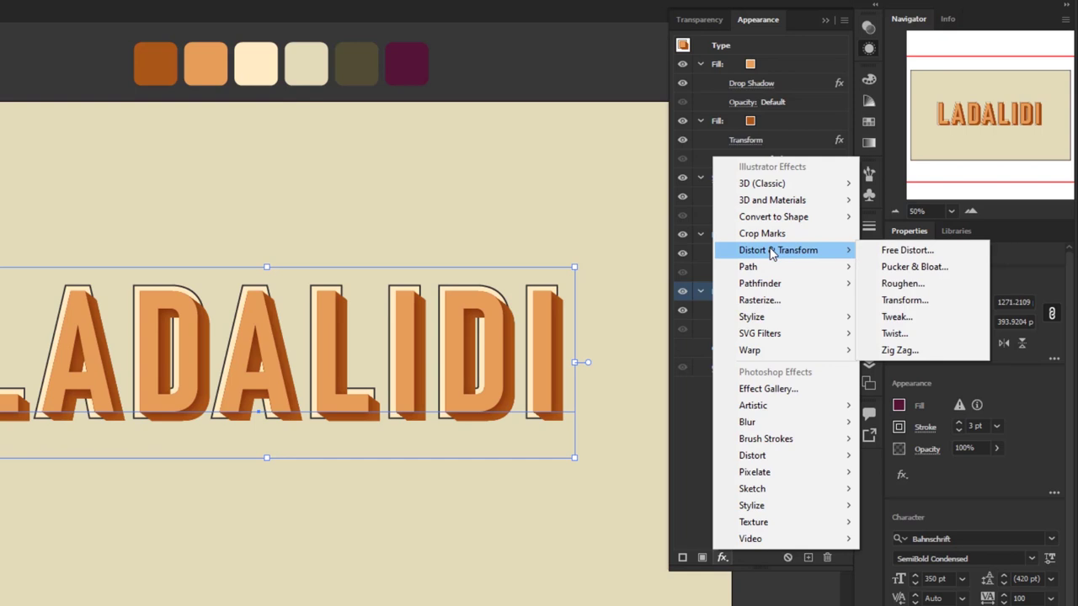
{"action": "left_click", "coordinate": [911, 300]}
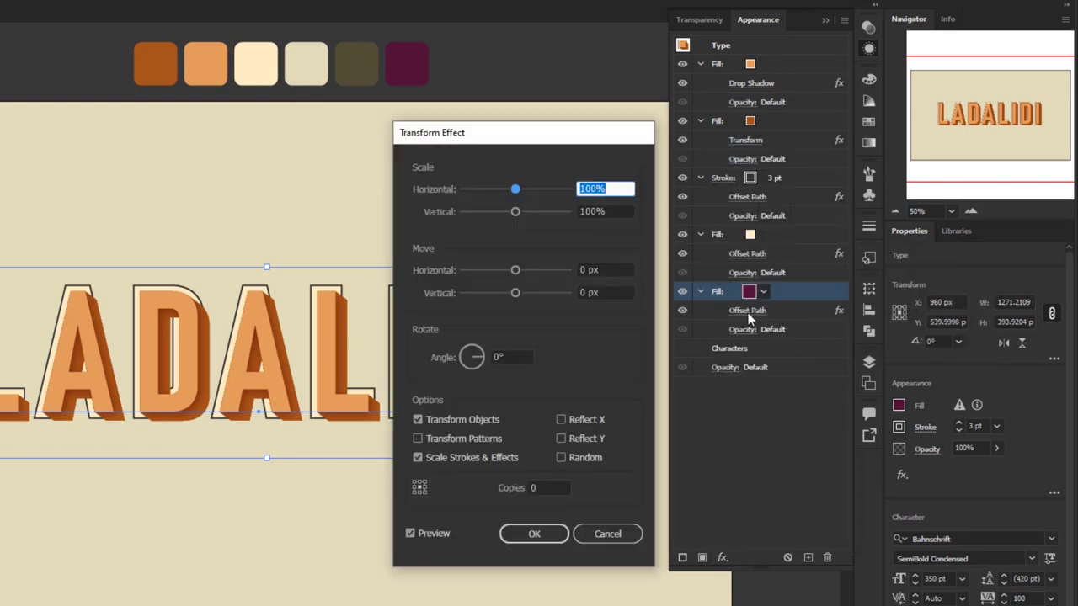
{"action": "left_click", "coordinate": [606, 270]}
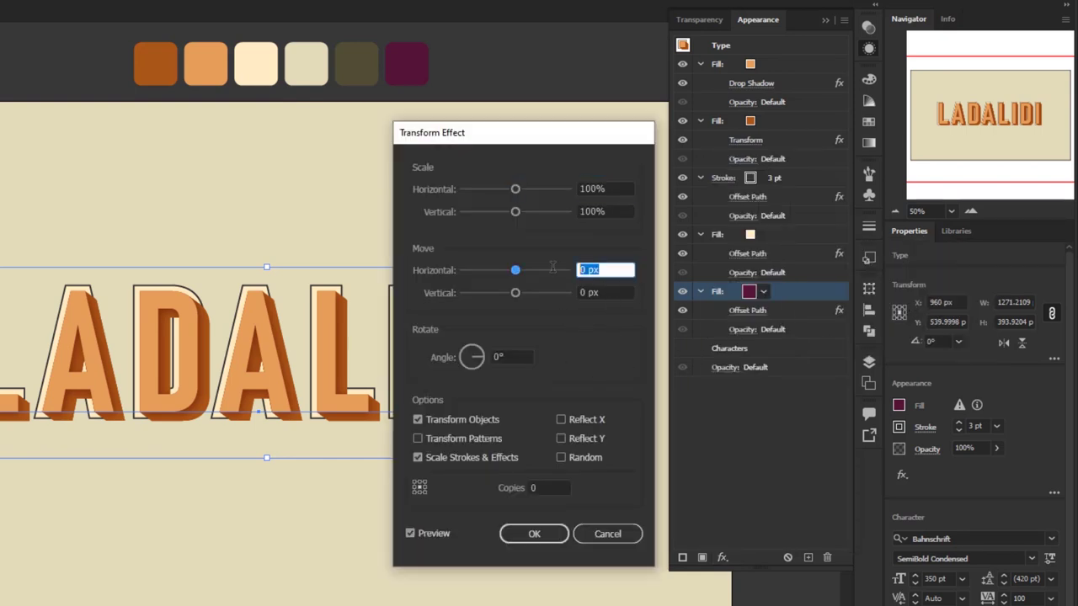
{"action": "type", "text": "0.4"}
{"action": "left_click", "coordinate": [601, 292]}
{"action": "type", "text": "0.3"}
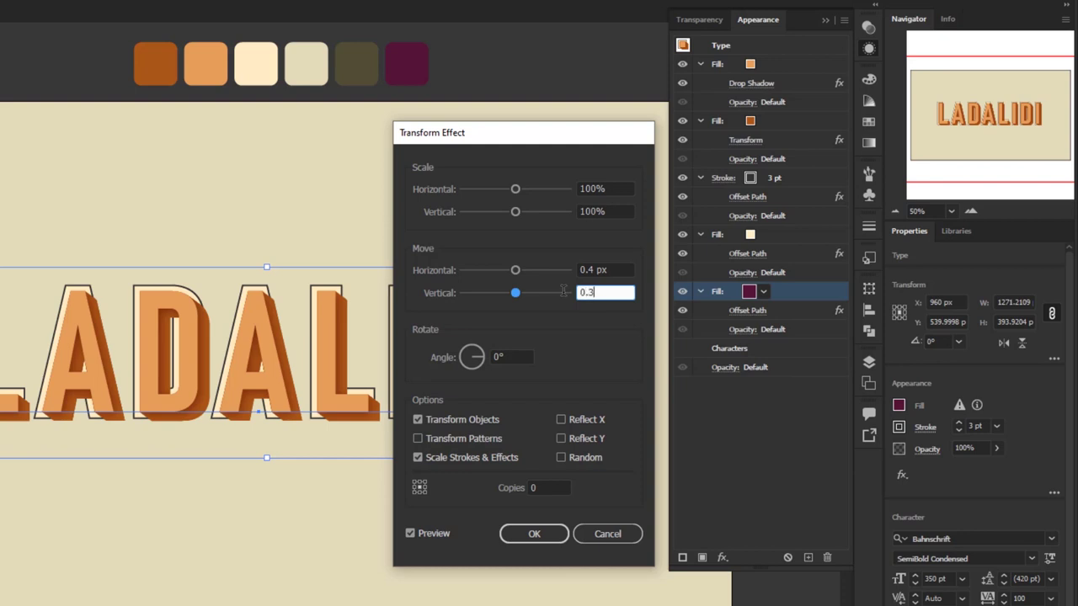
{"action": "left_click", "coordinate": [561, 490]}
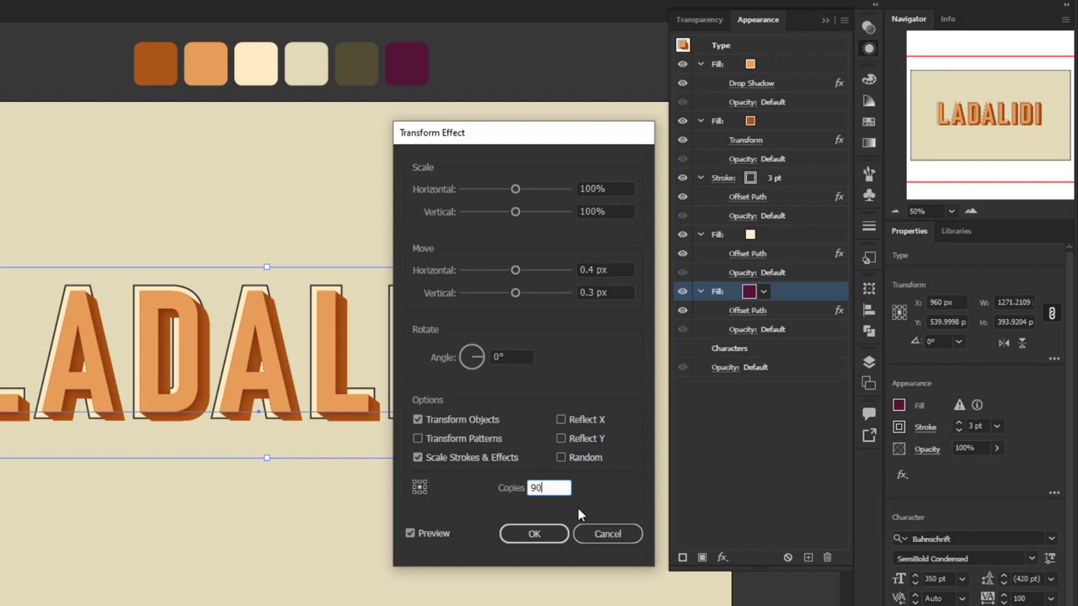
{"action": "left_click", "coordinate": [543, 533]}
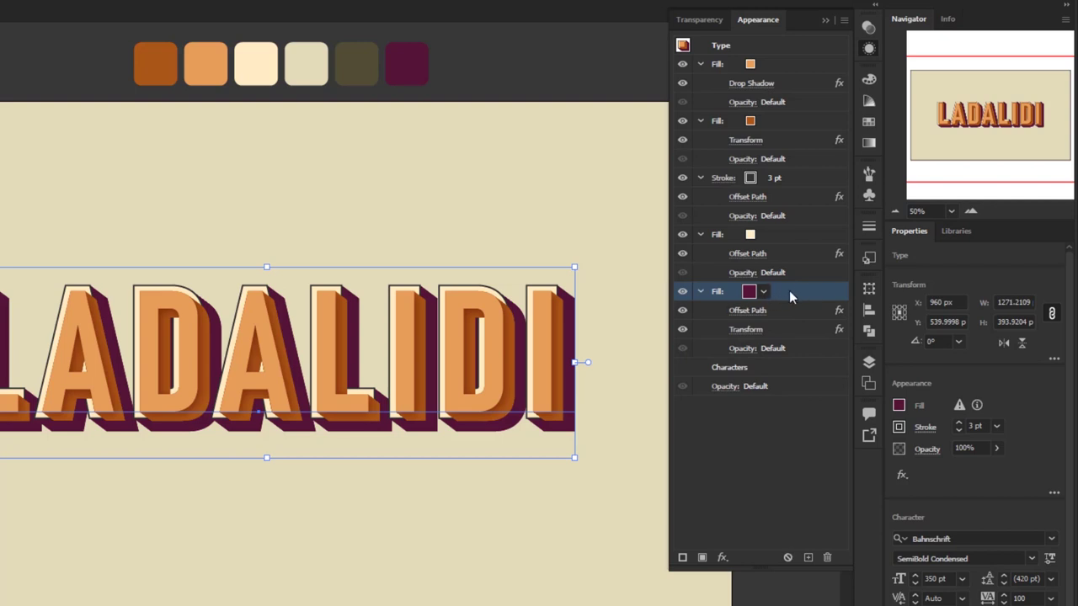
Duplicate the purple fill with its effects and color the lower copy with the palette's dark olive swatch
{"action": "left_click", "coordinate": [807, 557]}
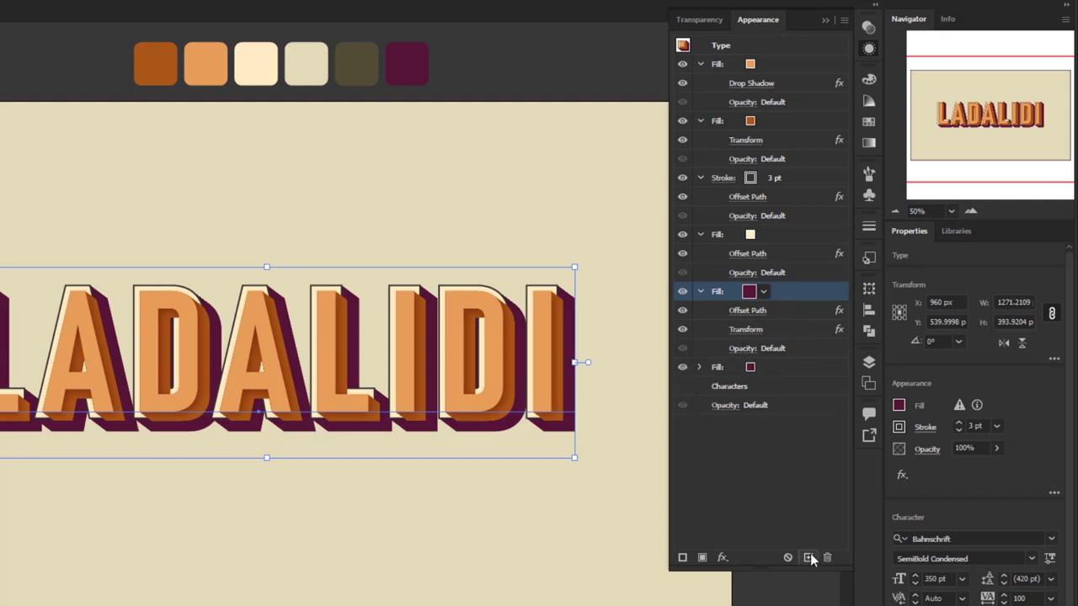
{"action": "left_click", "coordinate": [700, 368]}
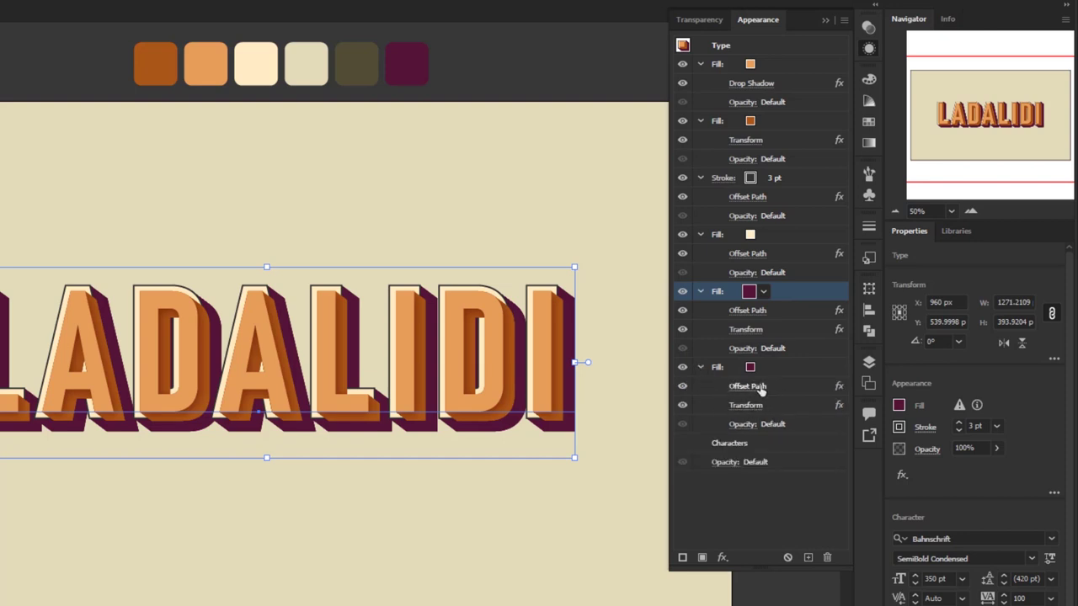
{"action": "left_click", "coordinate": [789, 368]}
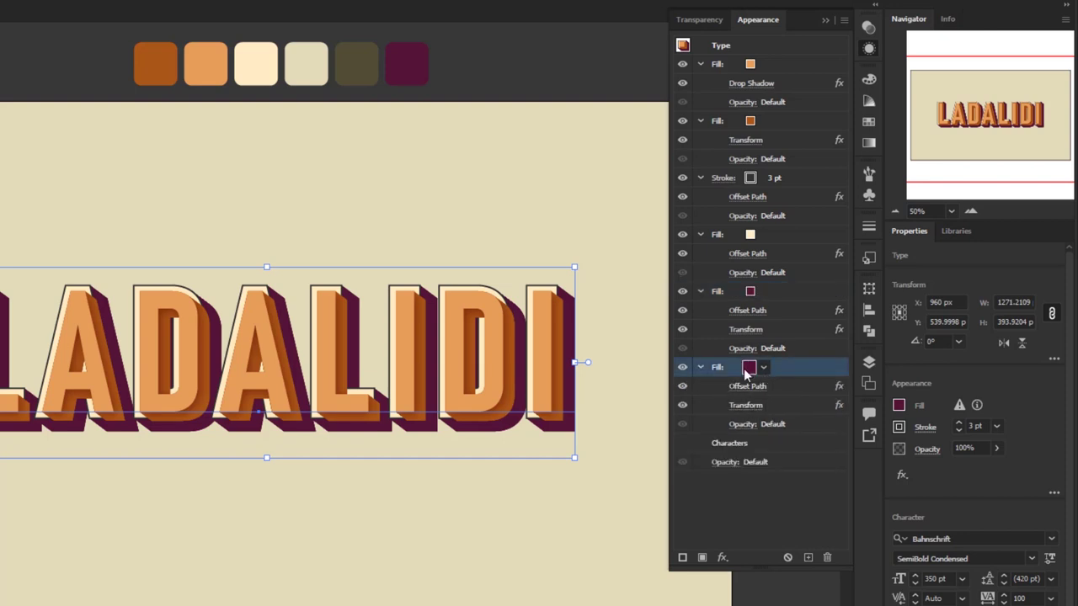
{"action": "left_click", "coordinate": [764, 368]}
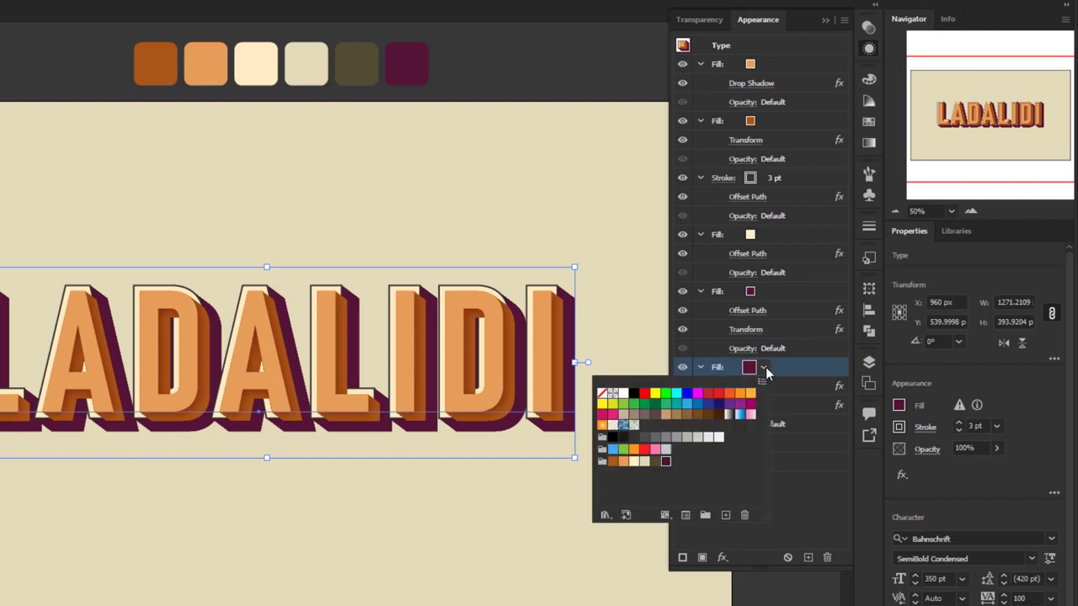
{"action": "left_click", "coordinate": [654, 463]}
{"action": "left_click", "coordinate": [792, 371]}
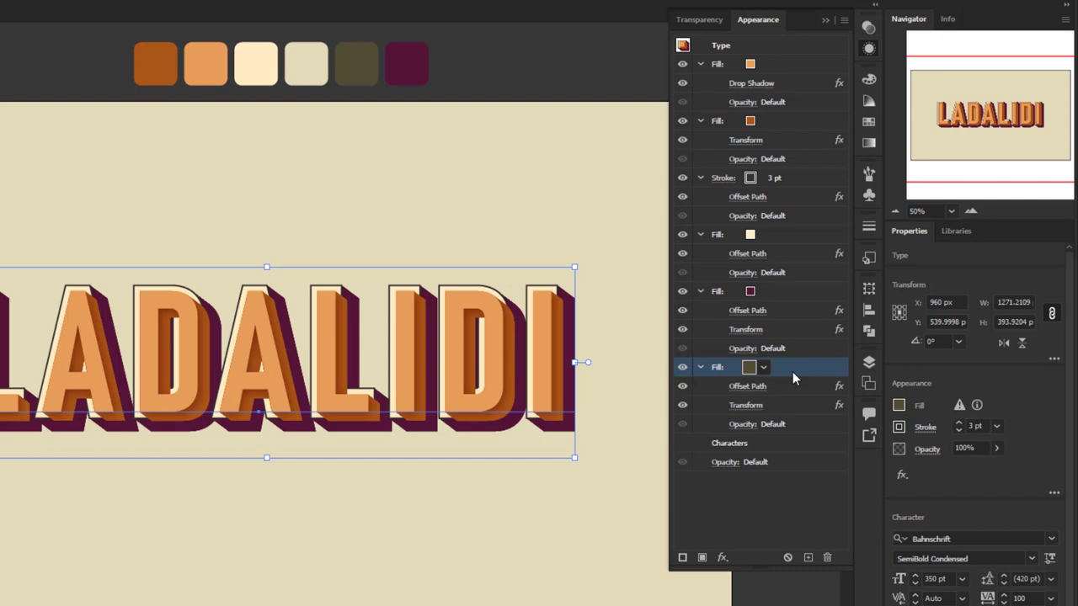
Change the olive fill's Transform effect to move -17 px horizontally and 50 px vertically with 0 copies
{"action": "left_click", "coordinate": [790, 406]}
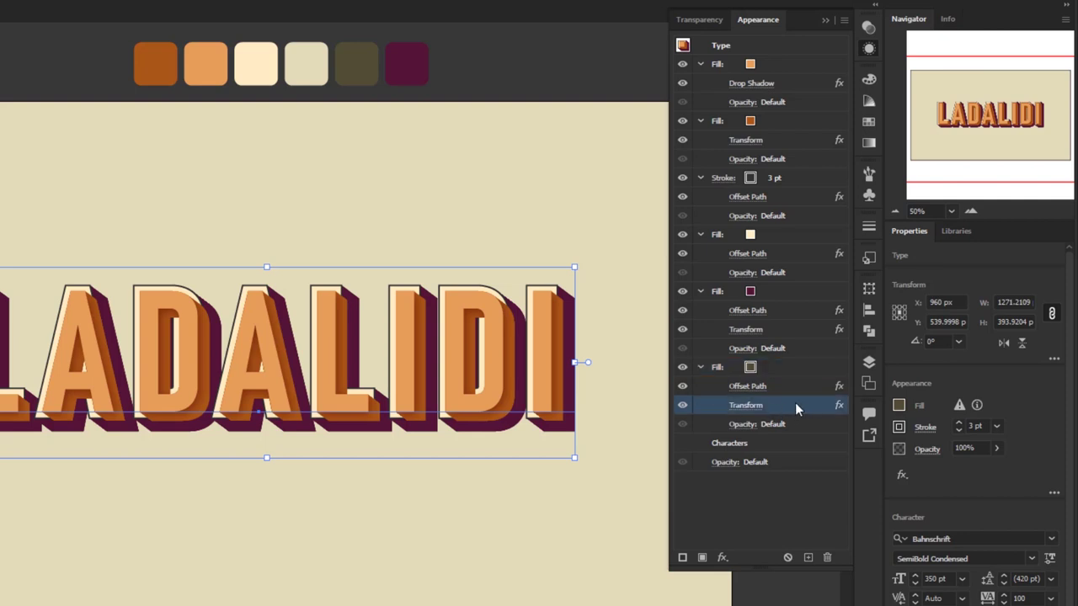
{"action": "left_click", "coordinate": [747, 405]}
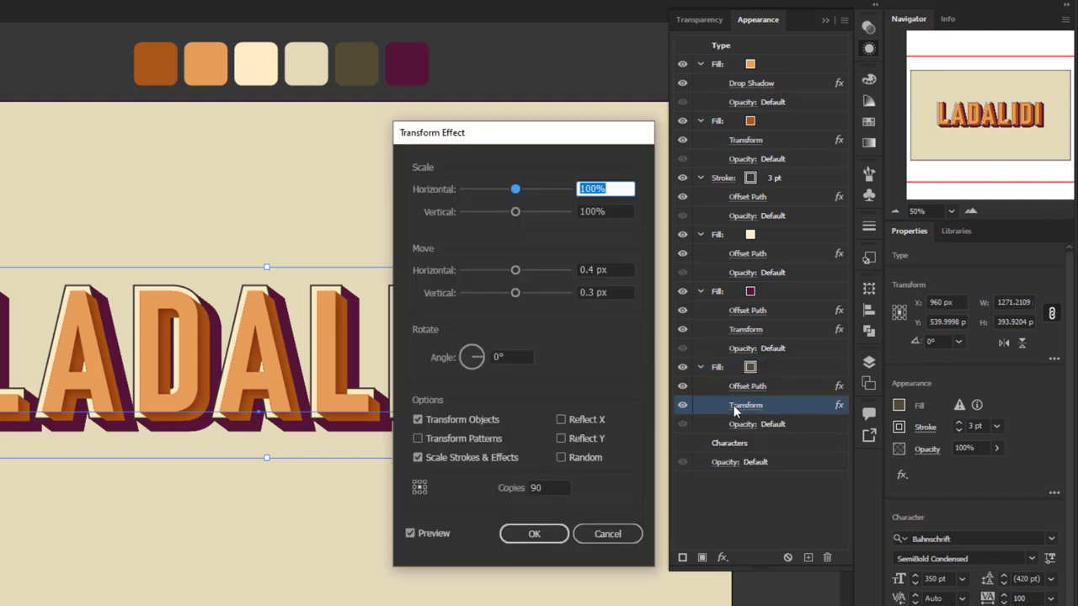
{"action": "left_click", "coordinate": [620, 269]}
{"action": "type", "text": "-17"}
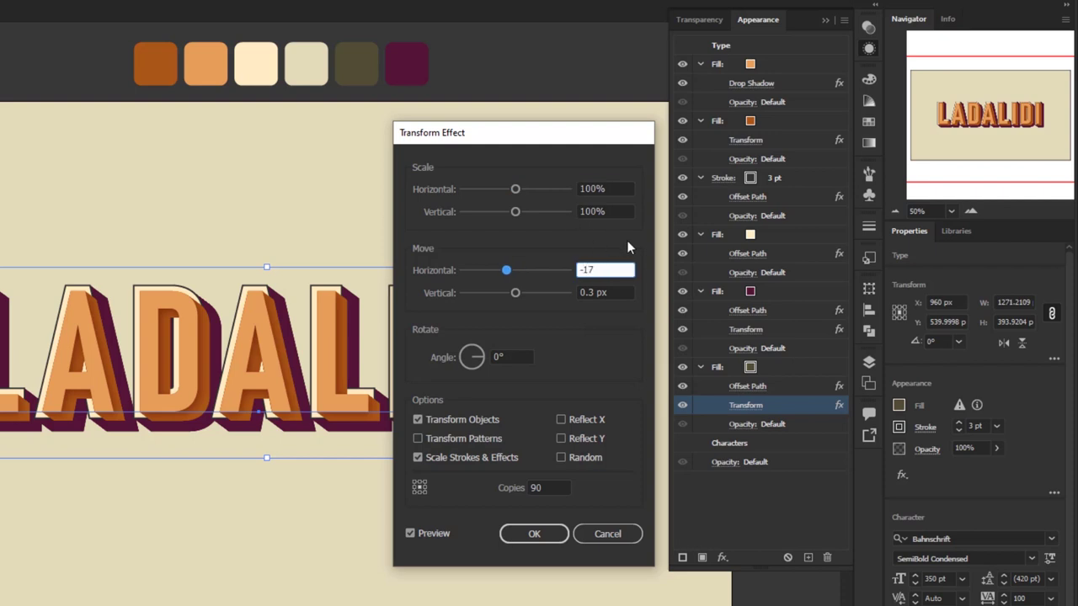
{"action": "key", "text": "Tab"}
{"action": "type", "text": "50"}
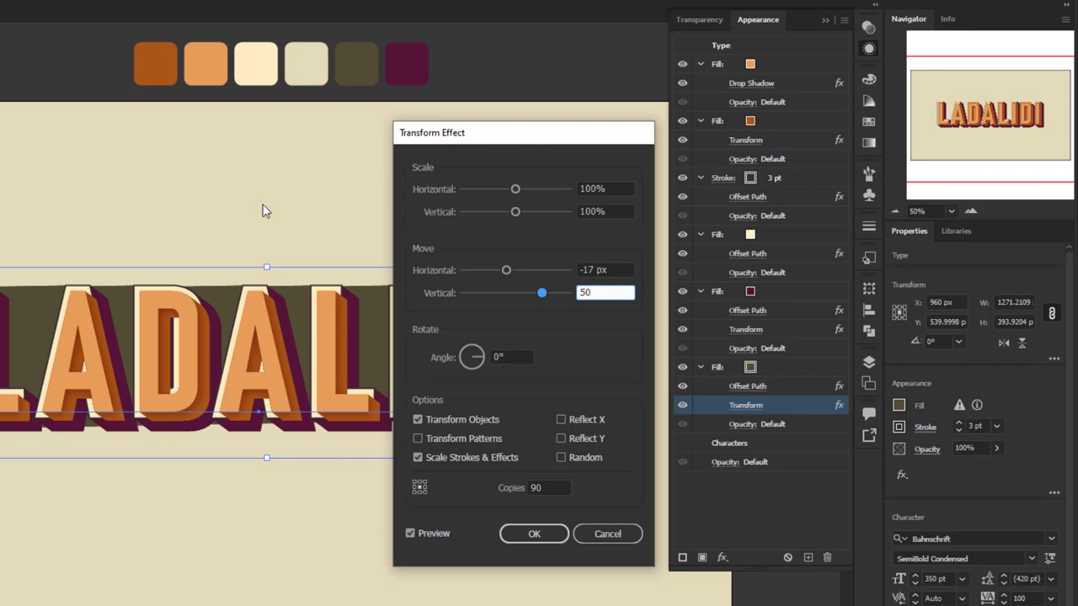
{"action": "left_click", "coordinate": [437, 532]}
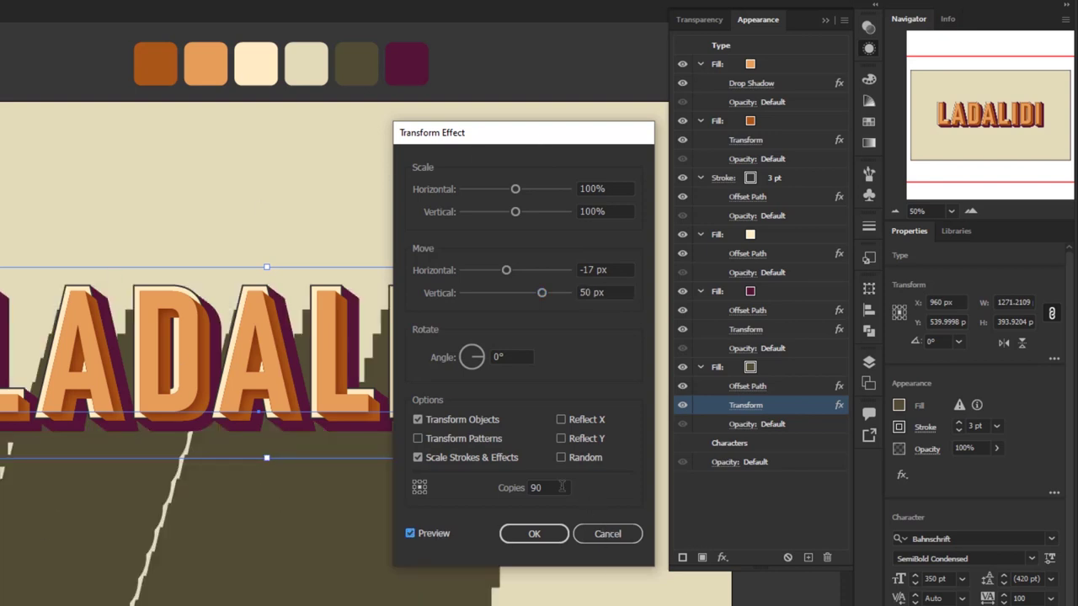
{"action": "left_click_drag", "start_coordinate": [566, 488], "coordinate": [490, 487]}
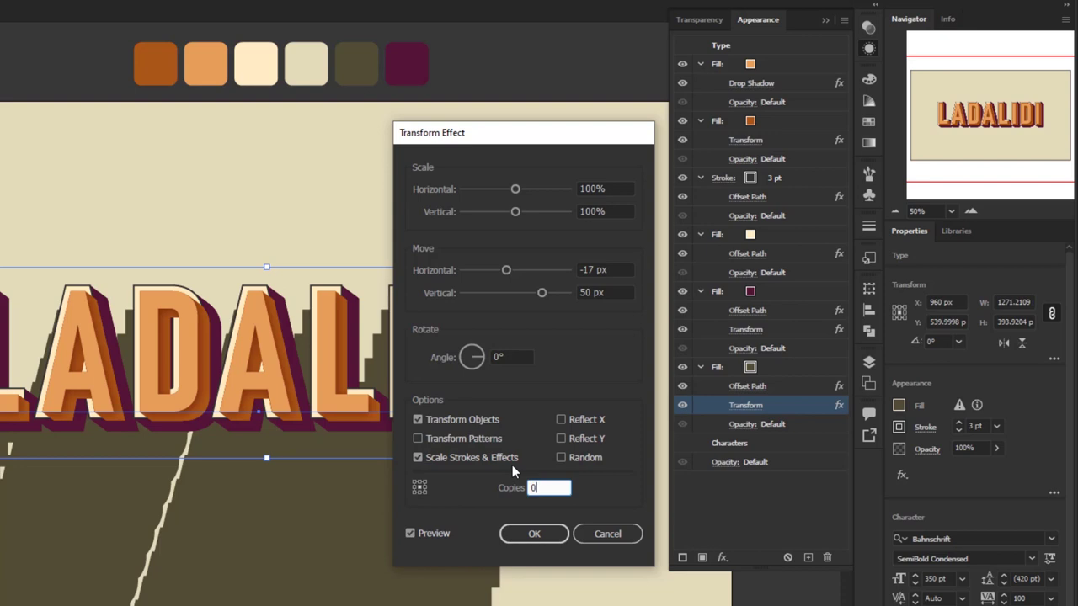
{"action": "left_click", "coordinate": [549, 534]}
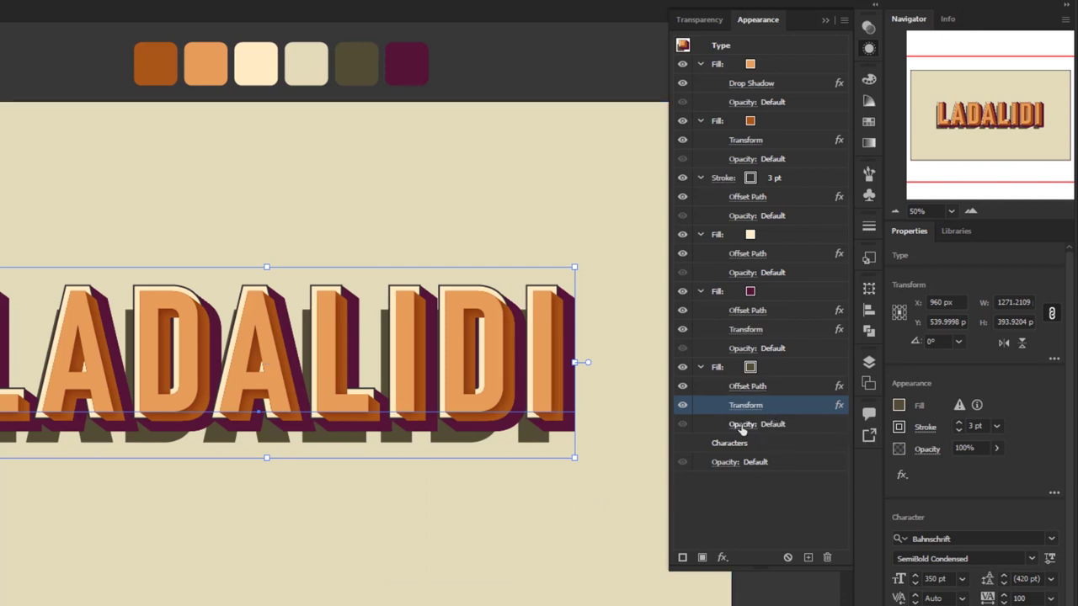
{"action": "left_click", "coordinate": [793, 427]}
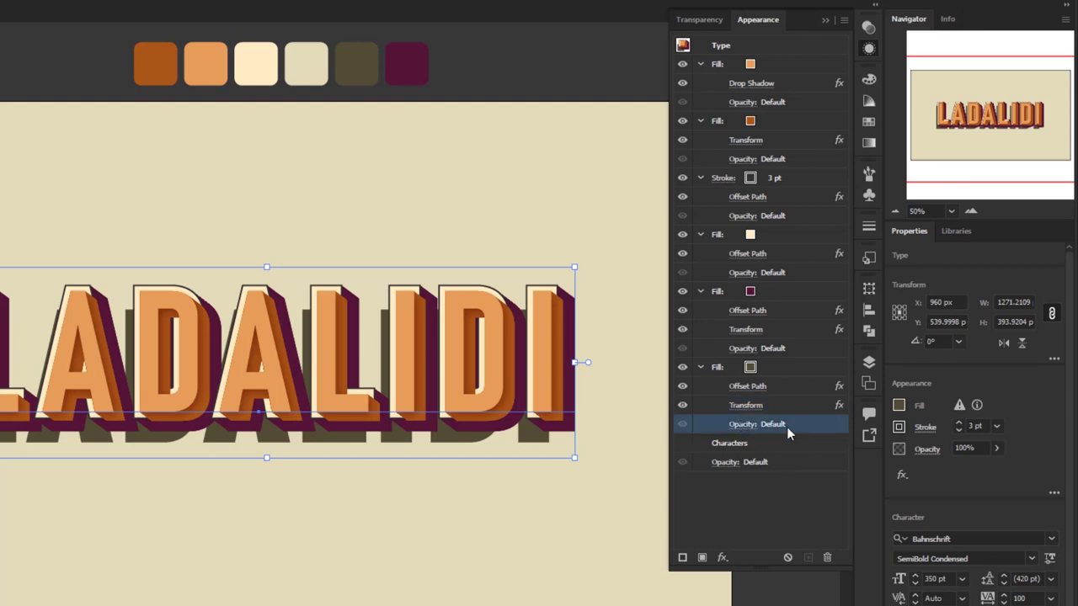
{"action": "left_click", "coordinate": [754, 465]}
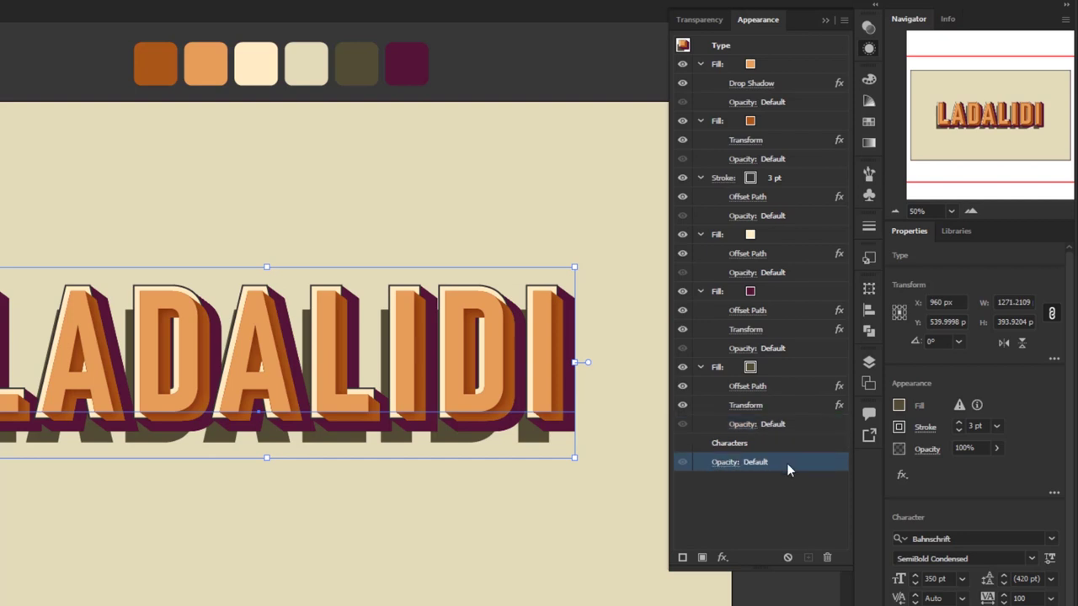
{"action": "left_click", "coordinate": [726, 462]}
{"action": "key", "text": "Escape"}
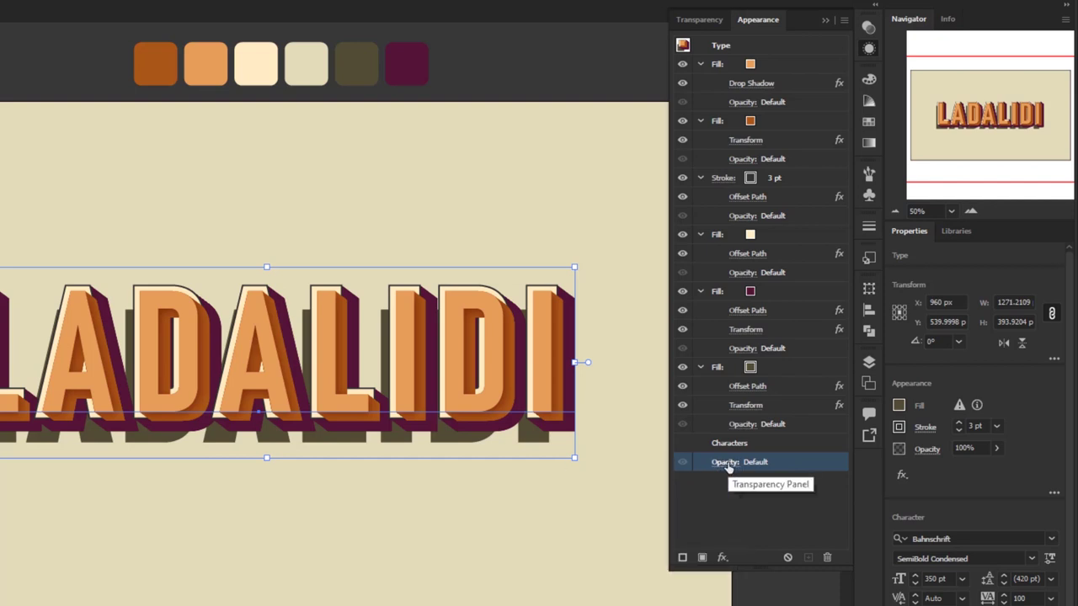
Set the dark olive shadow fill to 30% opacity with Multiply blending, close the appearance settings and deselect the text
{"action": "left_click", "coordinate": [789, 428]}
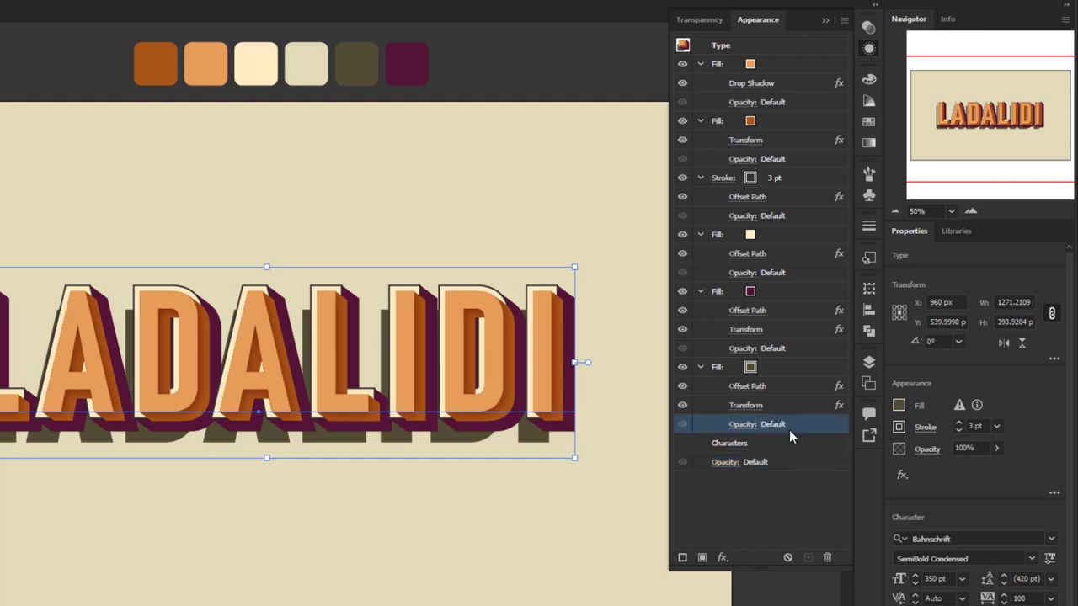
{"action": "left_click", "coordinate": [742, 425]}
{"action": "type", "text": "30"}
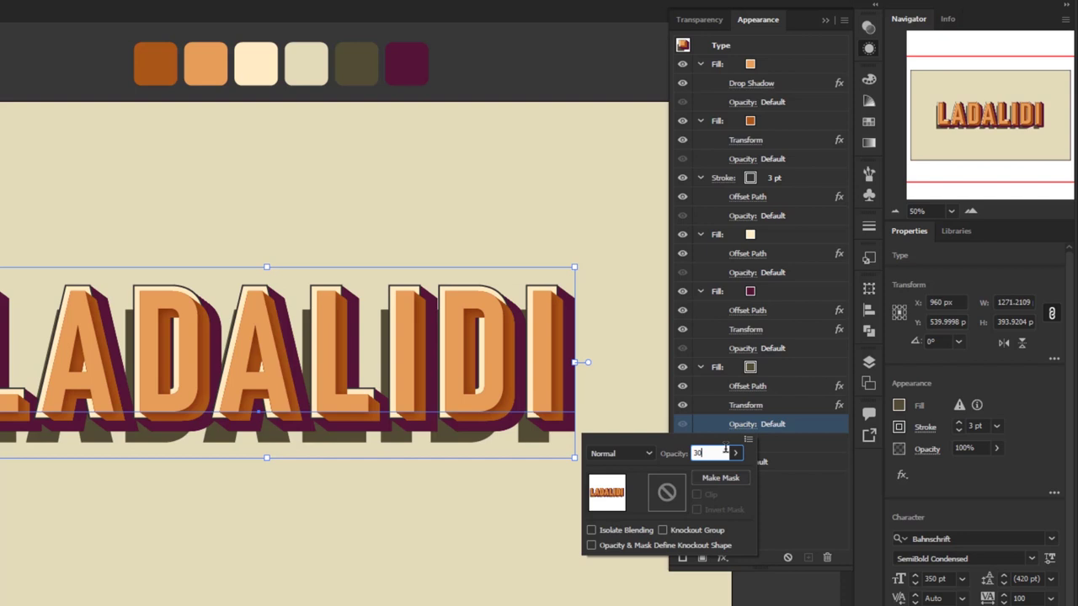
{"action": "left_click", "coordinate": [645, 454]}
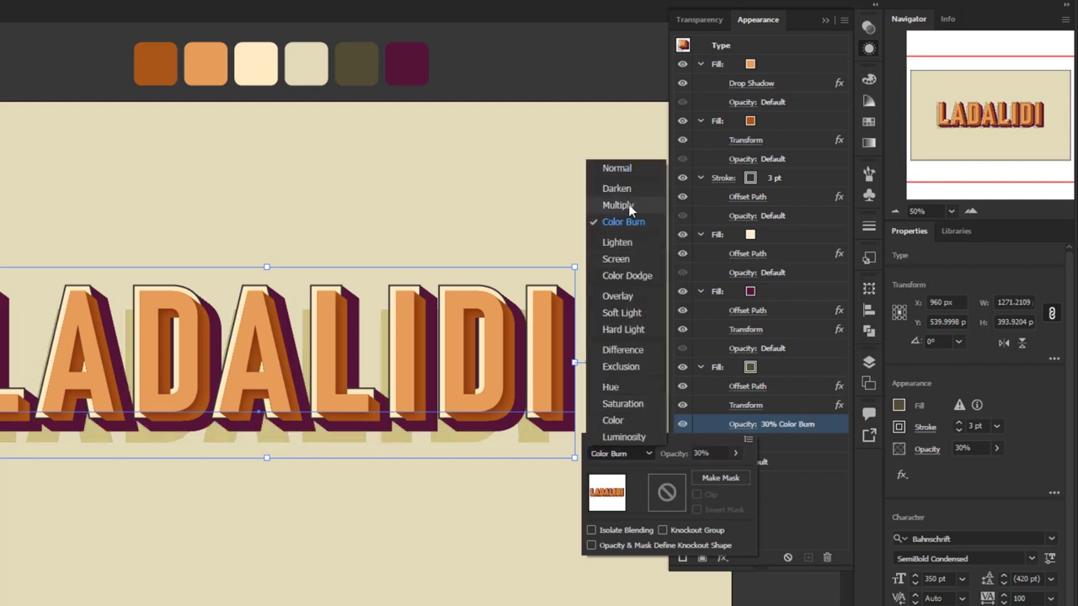
{"action": "left_click", "coordinate": [628, 205]}
{"action": "left_click", "coordinate": [812, 500]}
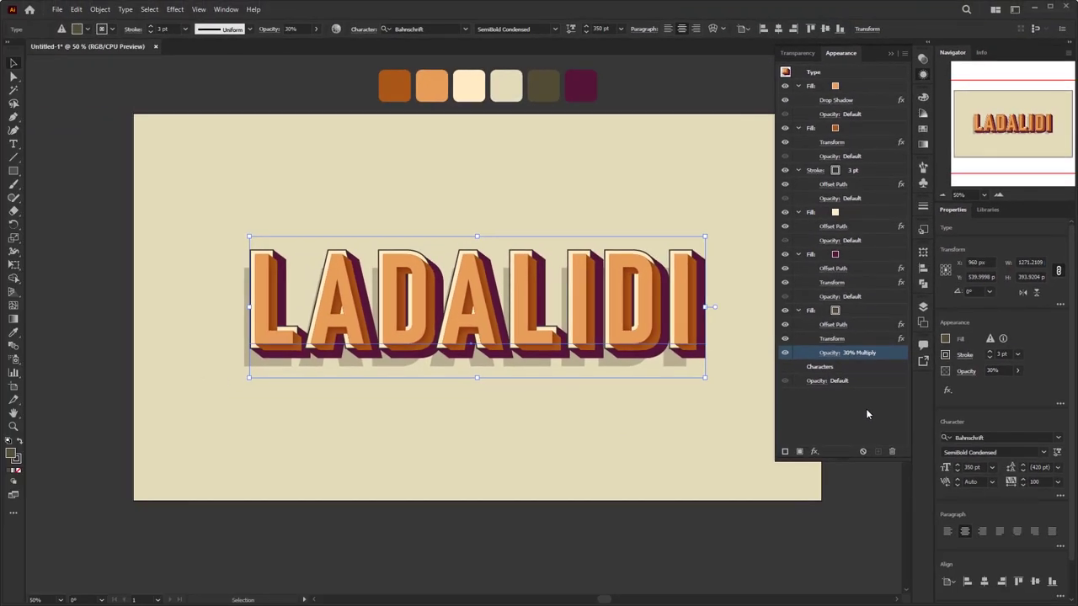
{"action": "left_click", "coordinate": [864, 406]}
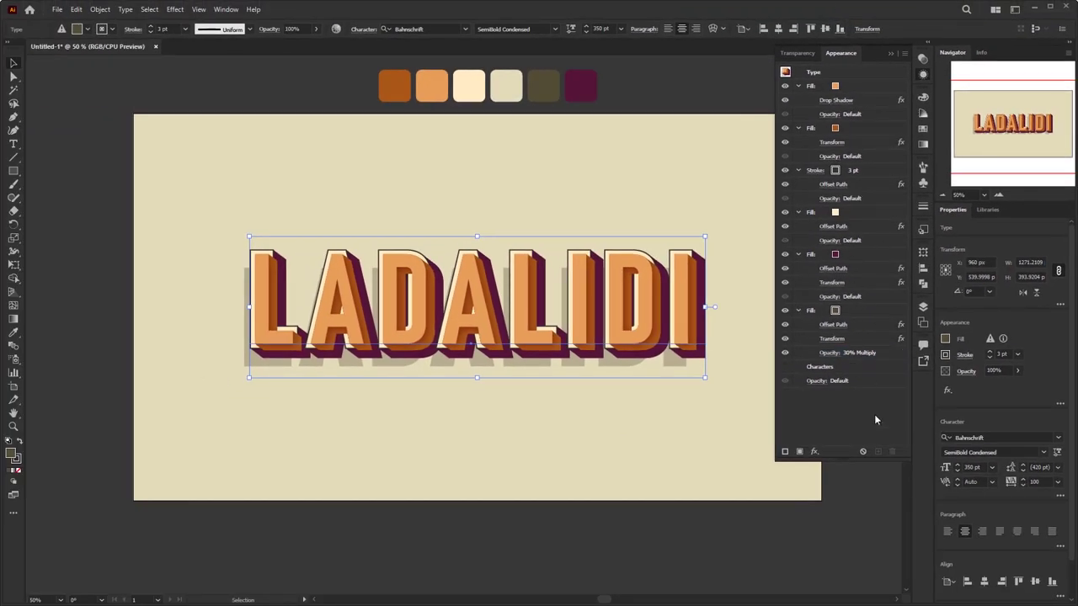
{"action": "left_click", "coordinate": [891, 54]}
{"action": "left_click", "coordinate": [57, 271]}
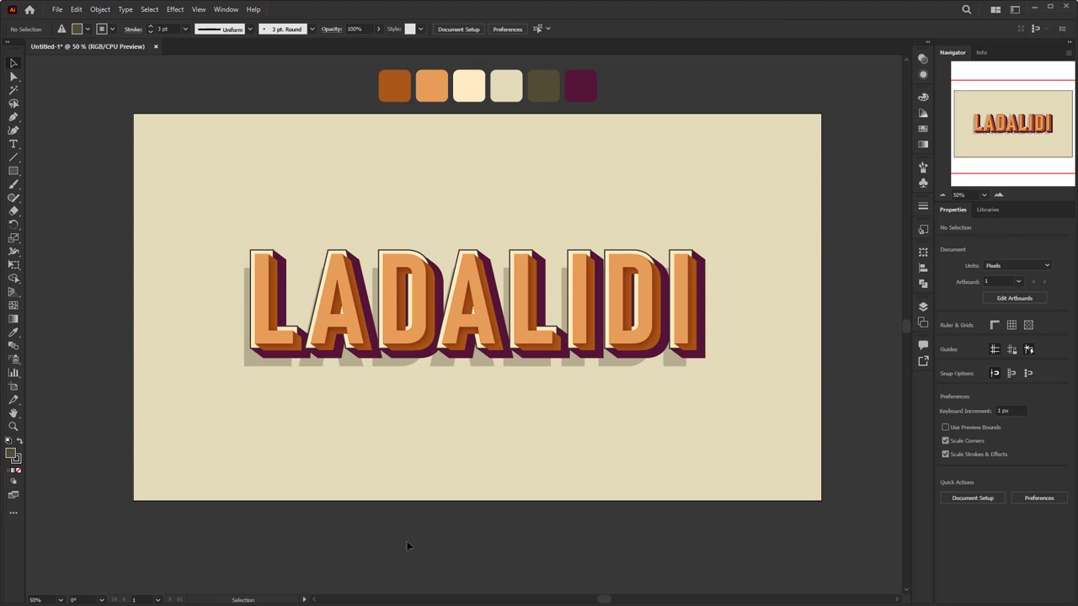
Draw a 1920 x 1080 px rectangle covering the whole artboard and fill it with black
{"action": "left_click_drag", "start_coordinate": [13, 171], "coordinate": [48, 172]}
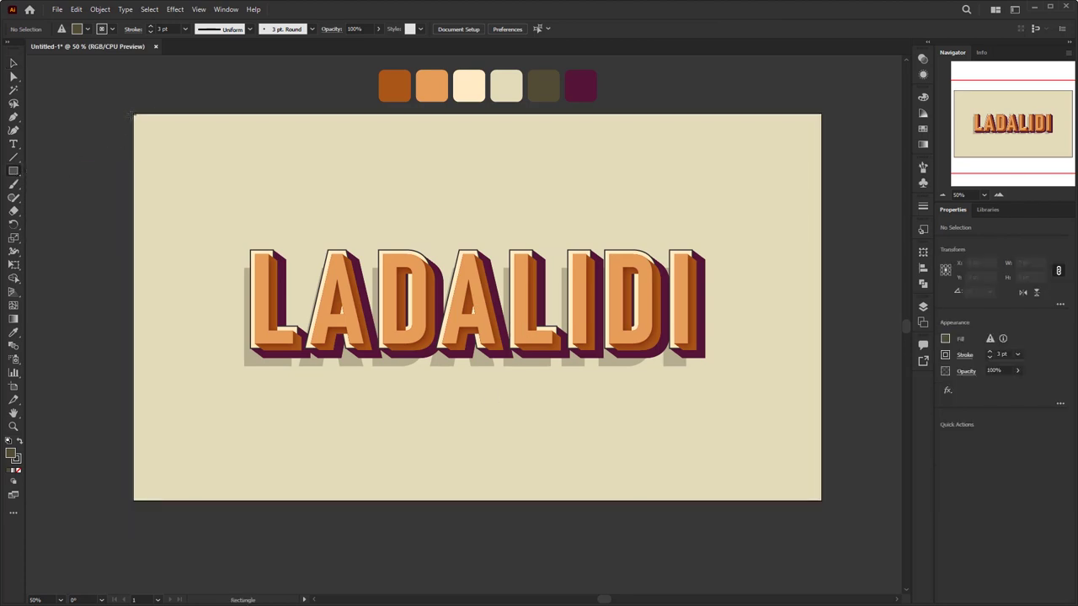
{"action": "left_click_drag", "start_coordinate": [134, 113], "coordinate": [821, 500]}
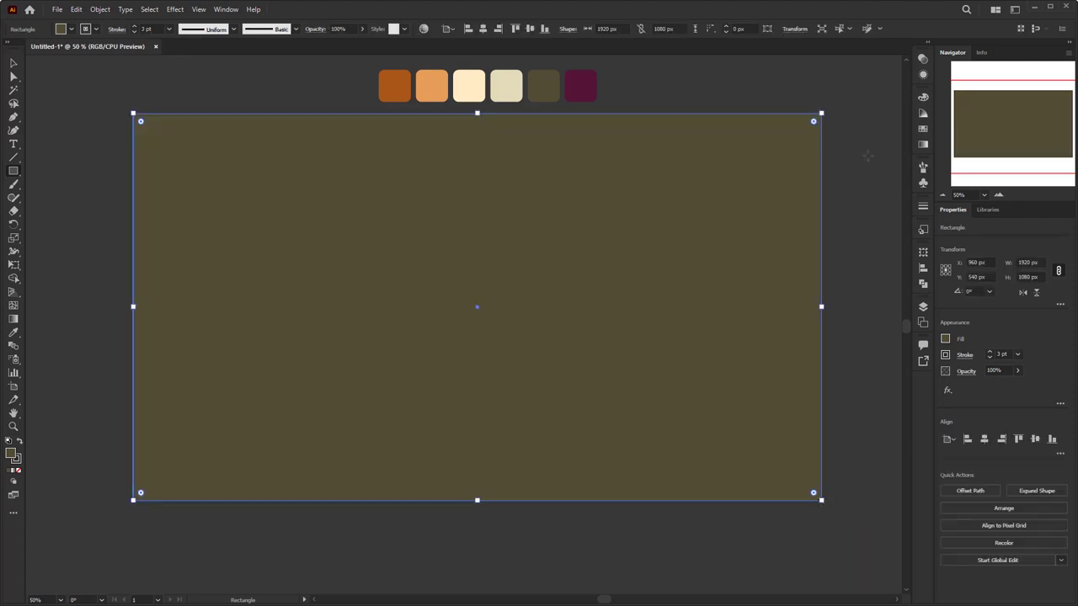
{"action": "left_click", "coordinate": [924, 129]}
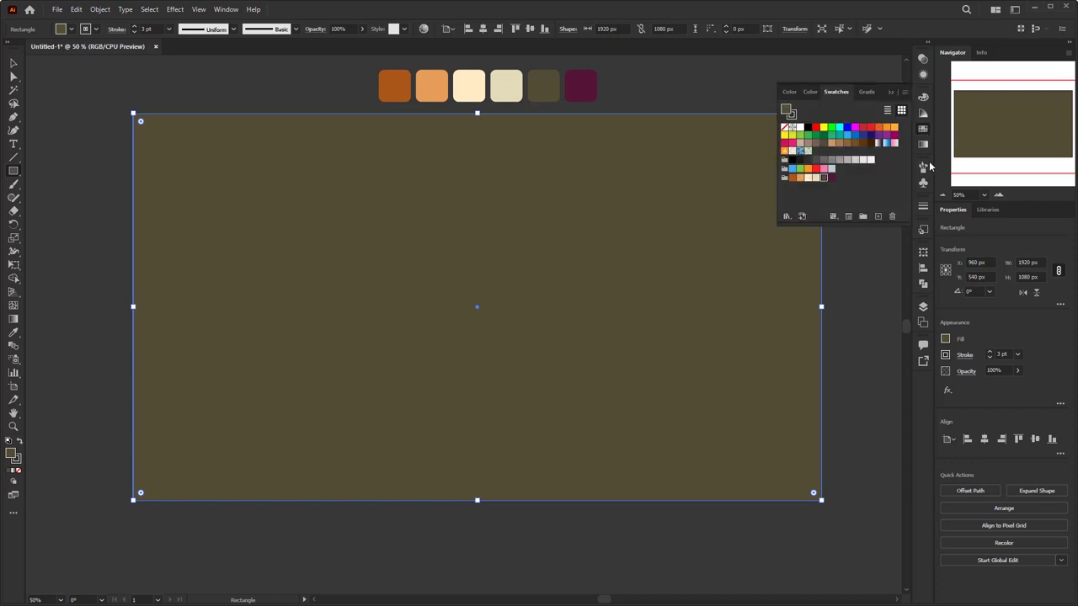
{"action": "left_click", "coordinate": [808, 128]}
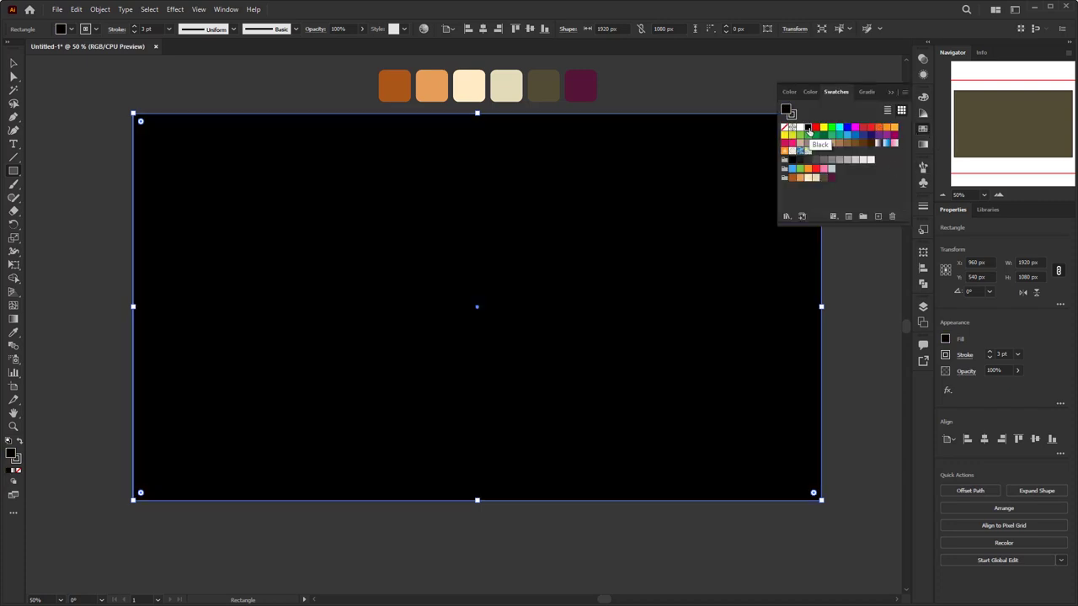
{"action": "left_click", "coordinate": [891, 92]}
{"action": "key", "text": "v"}
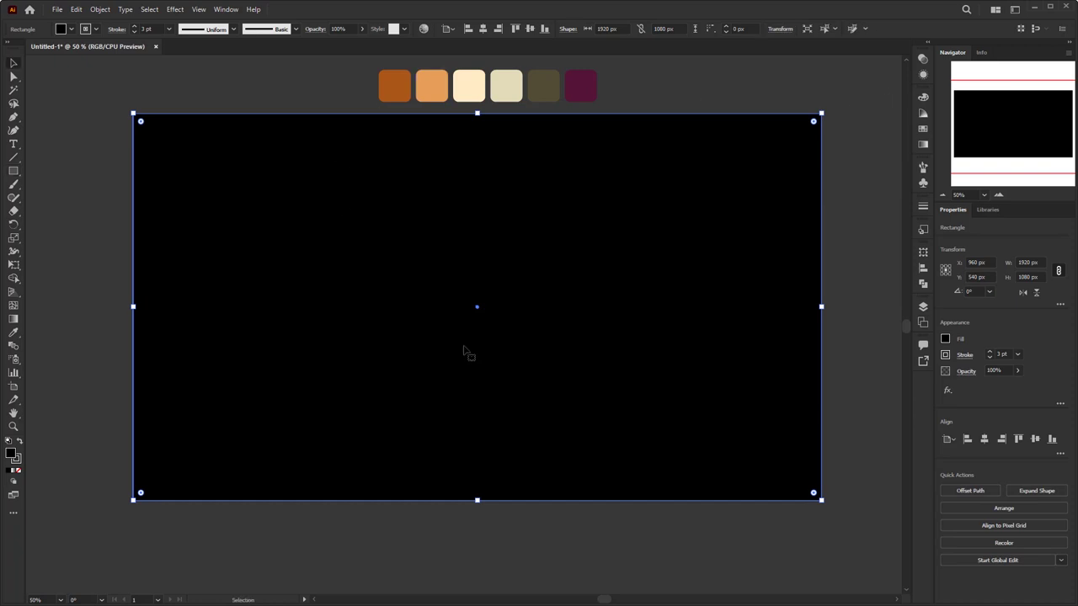
Apply a Grain texture effect to the black rectangle with intensity 40, contrast 100 and the Sprinkles grain type
{"action": "left_click", "coordinate": [175, 9]}
{"action": "mouse_move", "coordinate": [237, 254]}
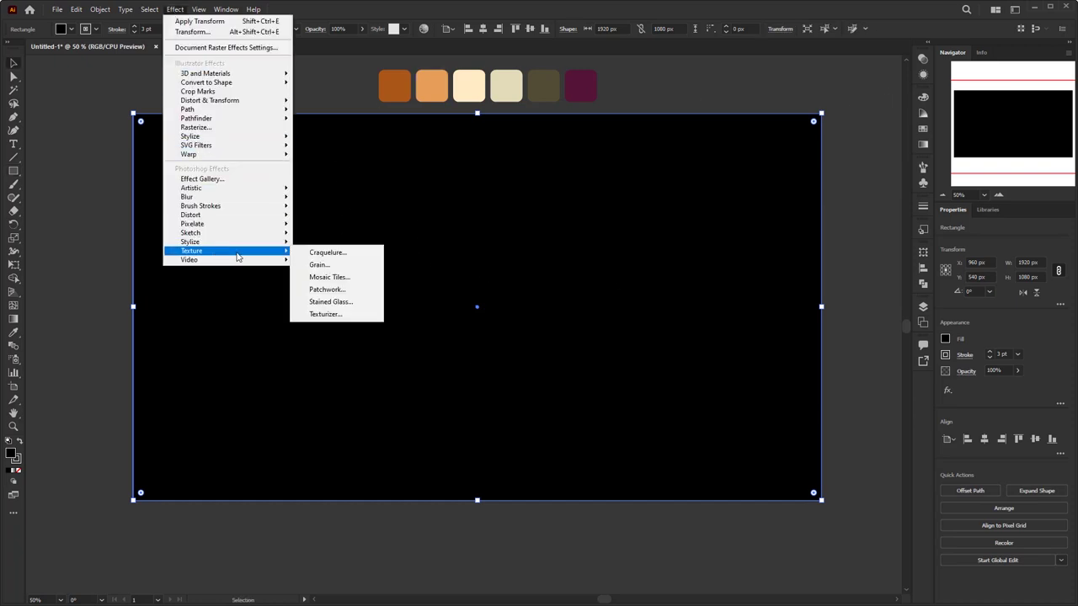
{"action": "left_click", "coordinate": [343, 267]}
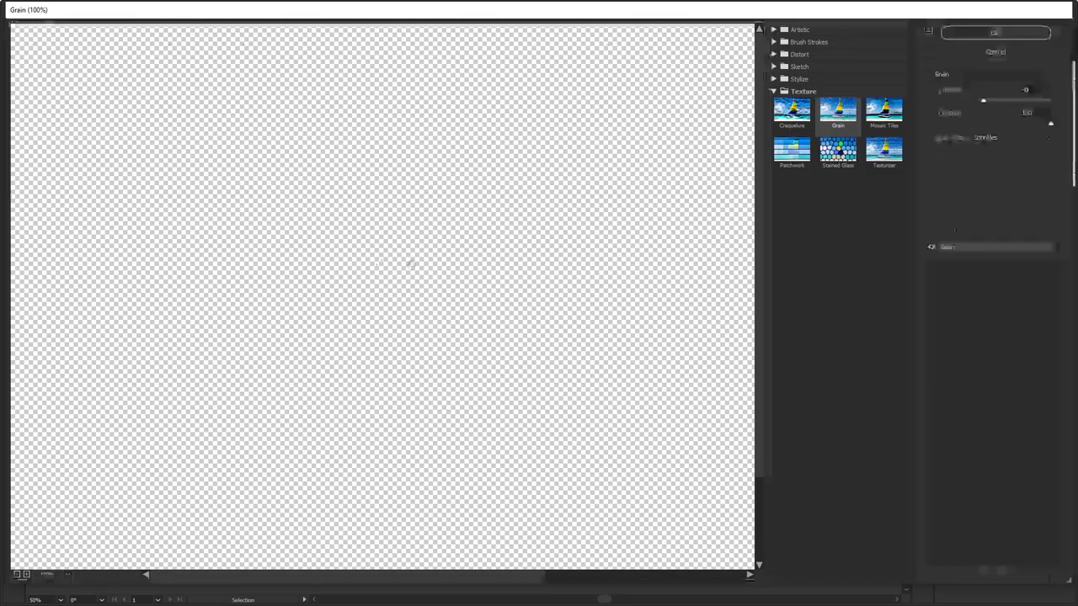
{"action": "key", "text": "Tab"}
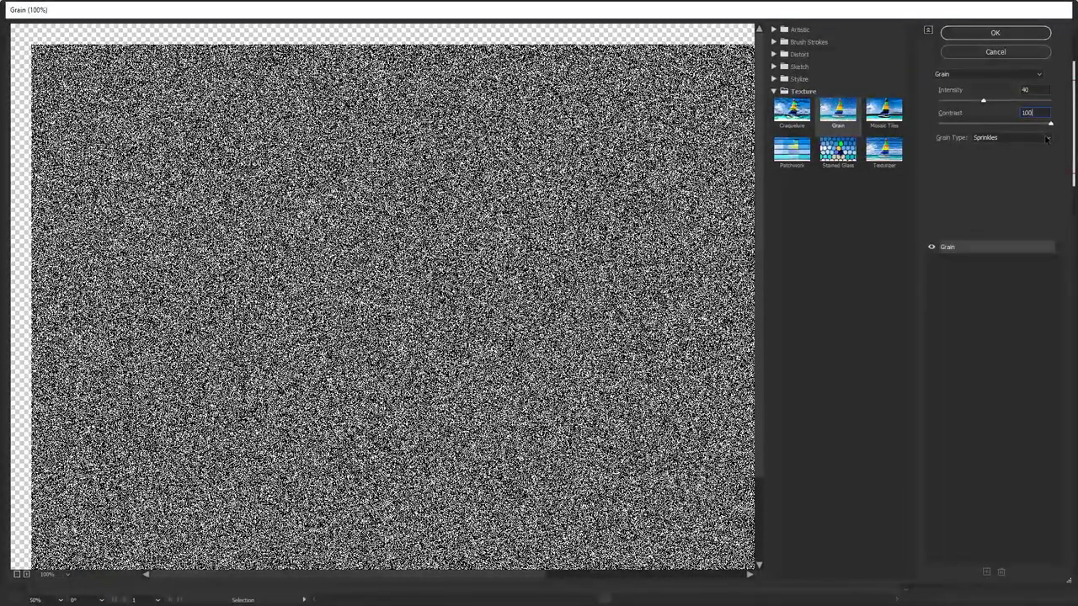
{"action": "left_click", "coordinate": [1044, 137]}
{"action": "left_click", "coordinate": [1021, 164]}
{"action": "left_click", "coordinate": [995, 33]}
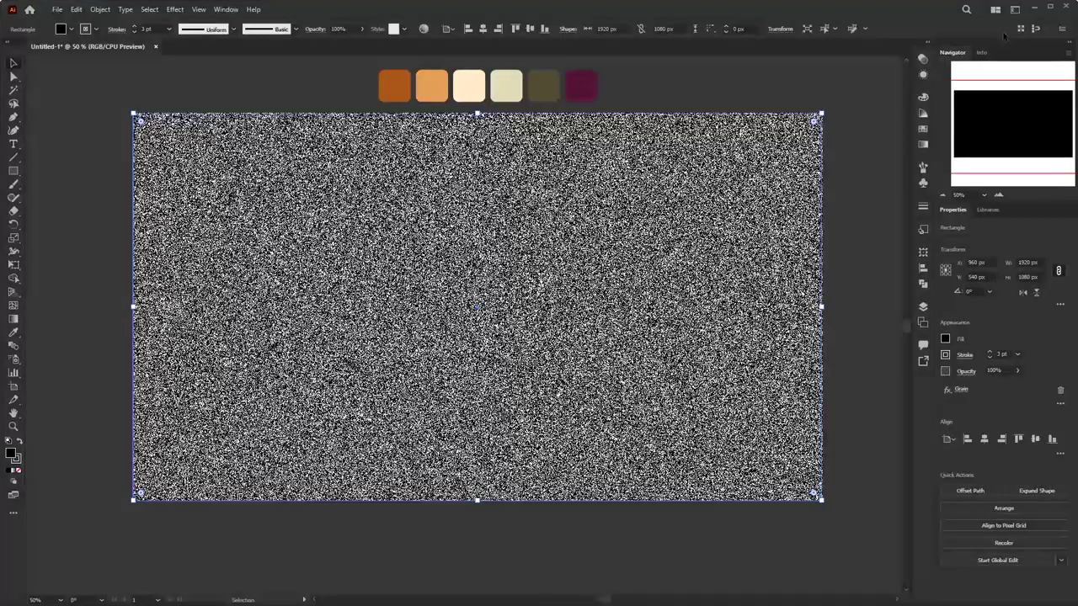
Set the grain rectangle's blending mode to Soft Light and its opacity to 40%
{"action": "left_click", "coordinate": [225, 9]}
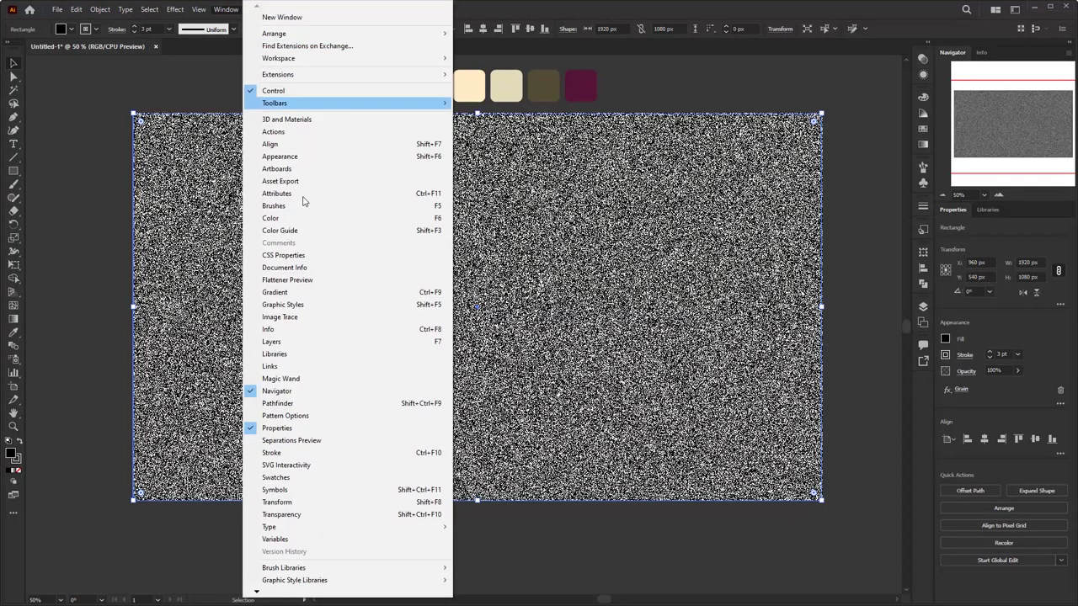
{"action": "left_click", "coordinate": [303, 515]}
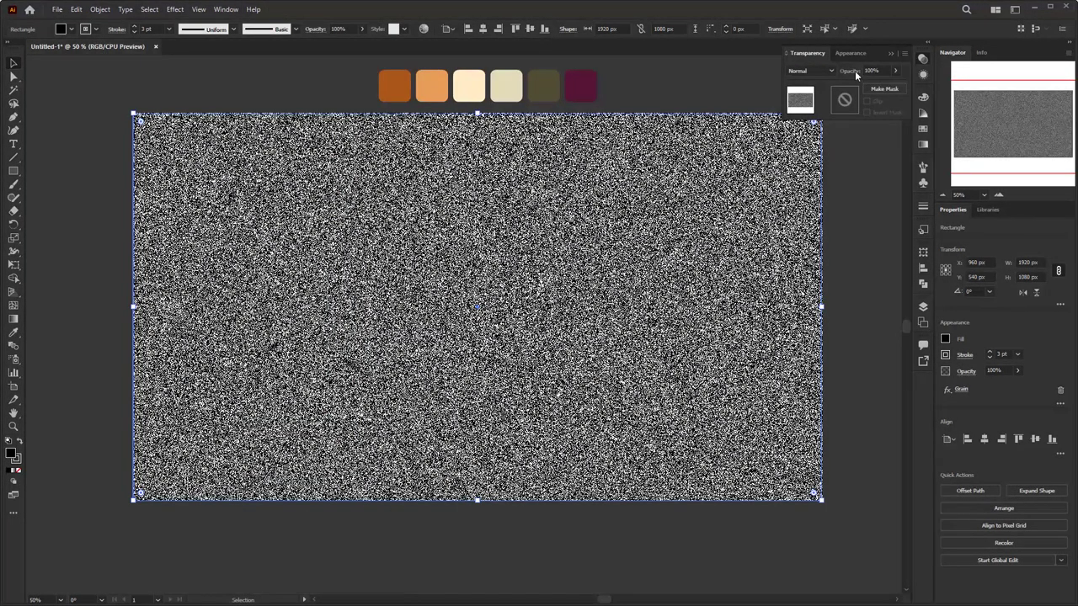
{"action": "left_click", "coordinate": [828, 70]}
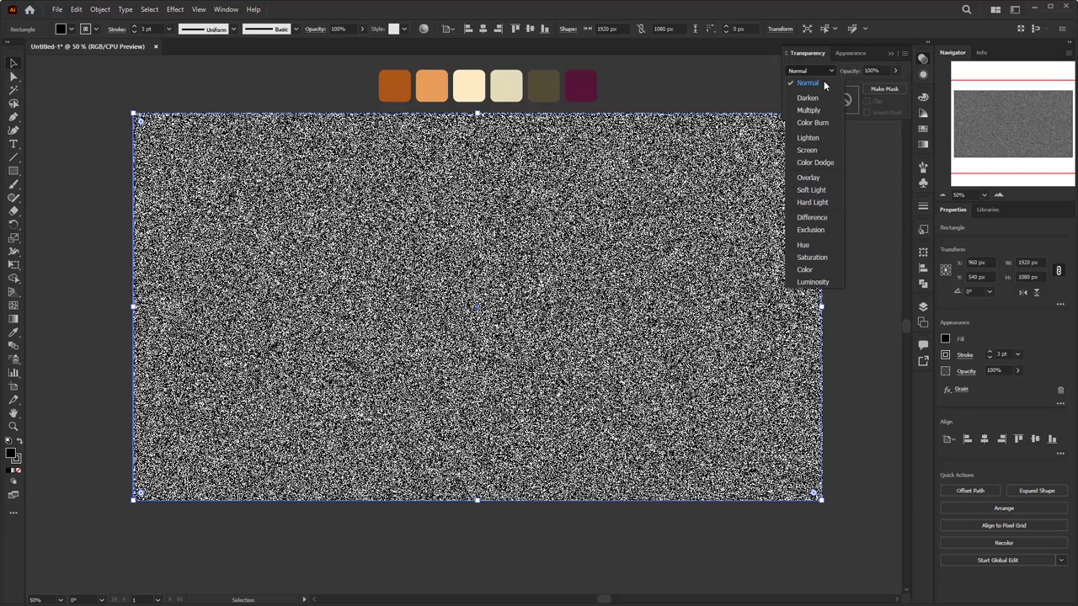
{"action": "left_click", "coordinate": [812, 191]}
{"action": "left_click", "coordinate": [880, 71]}
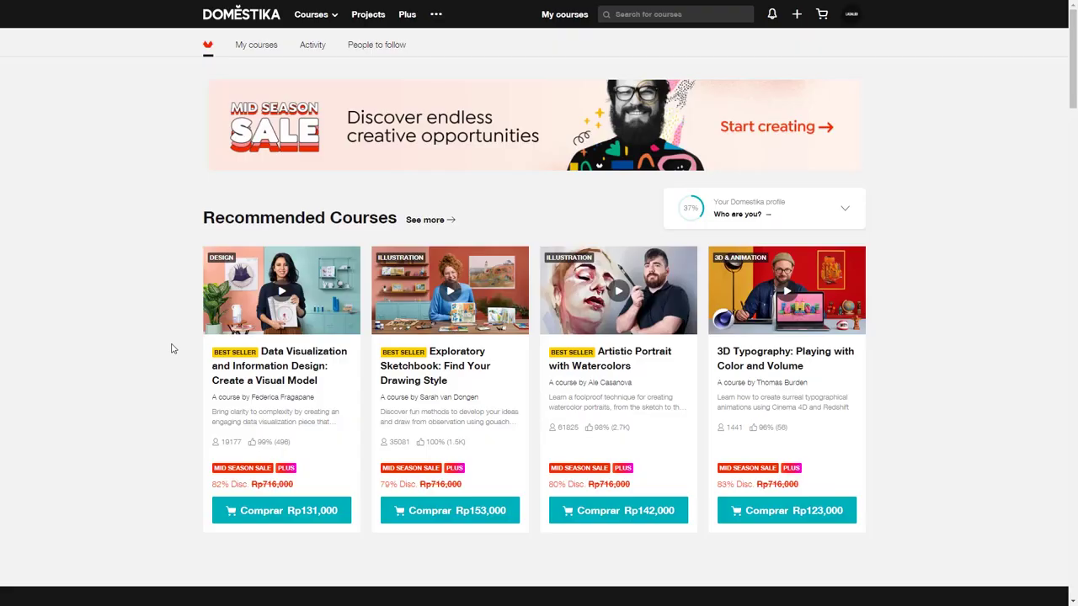
Browse the full course catalogue on the Domestika website, looking through the recommended and featured courses
{"action": "mouse_move", "coordinate": [324, 20]}
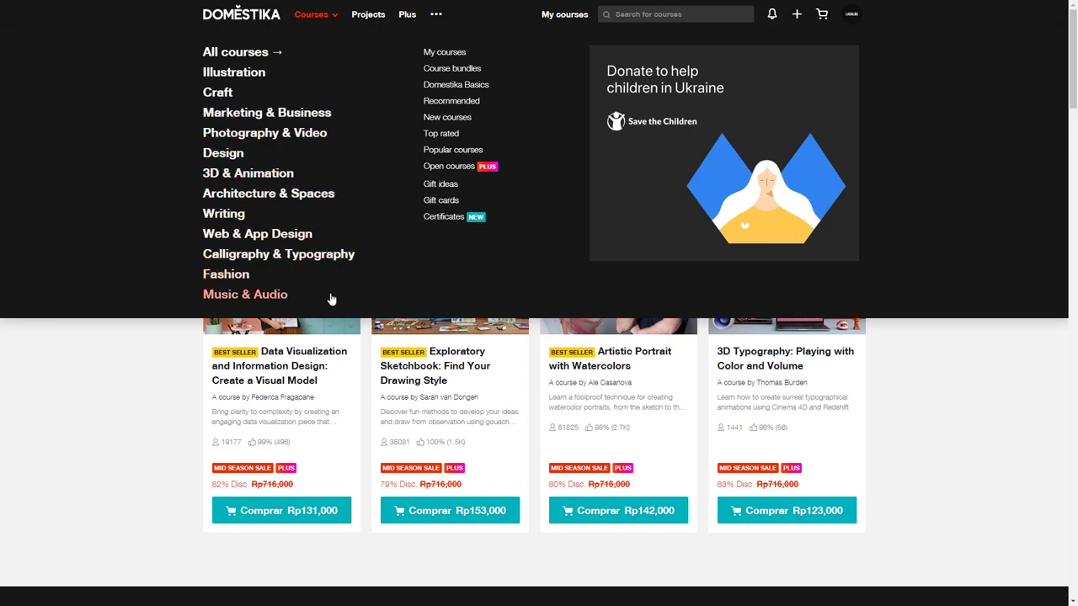
{"action": "left_click", "coordinate": [243, 51]}
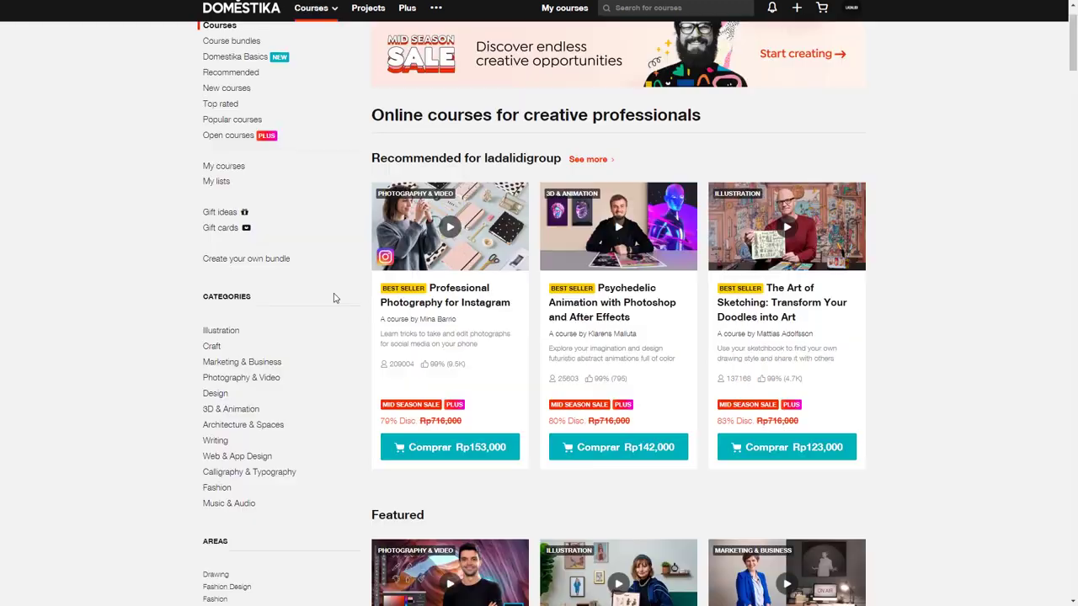
{"action": "scroll", "coordinate": [330, 296], "scroll_direction": "down", "scroll_amount": 2}
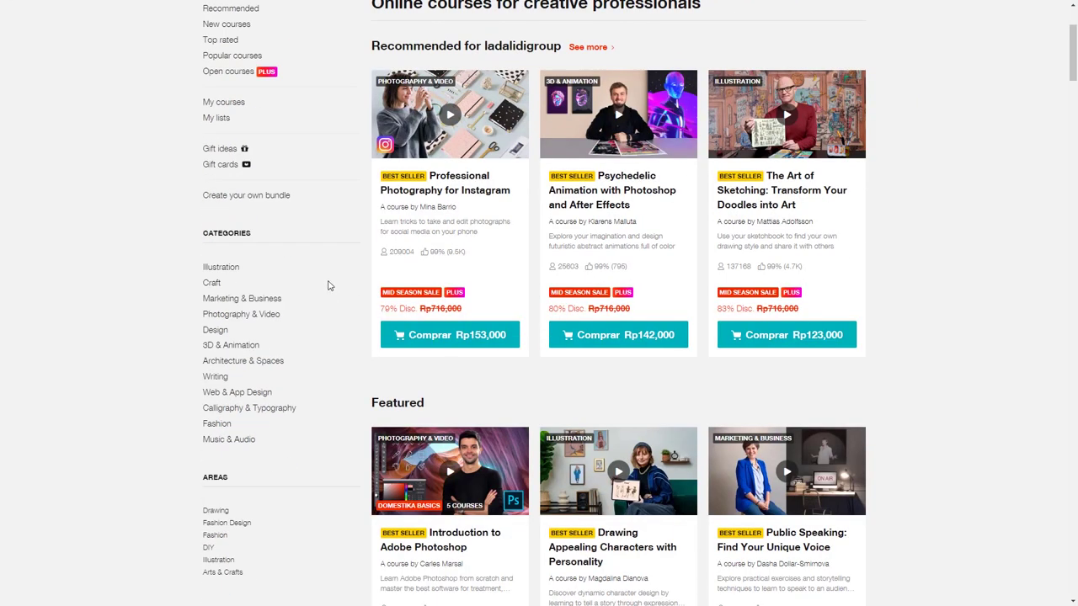
{"action": "scroll", "coordinate": [329, 297], "scroll_direction": "down", "scroll_amount": 4}
{"action": "scroll", "coordinate": [328, 286], "scroll_direction": "down", "scroll_amount": 1}
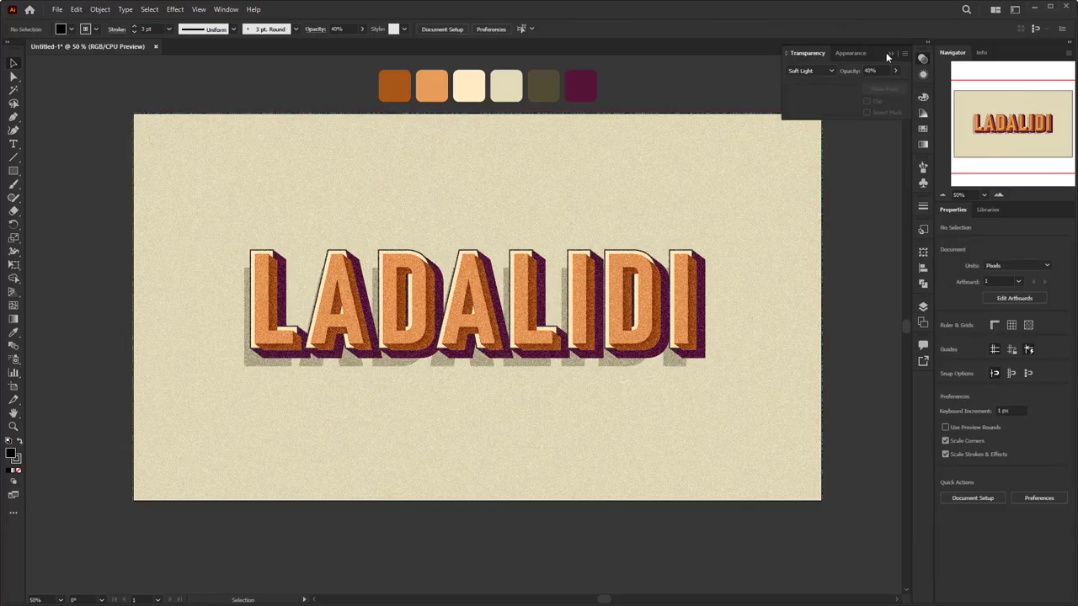
Return to Illustrator and collapse the transparency settings to clear the view of the artwork
{"action": "left_click", "coordinate": [887, 53]}
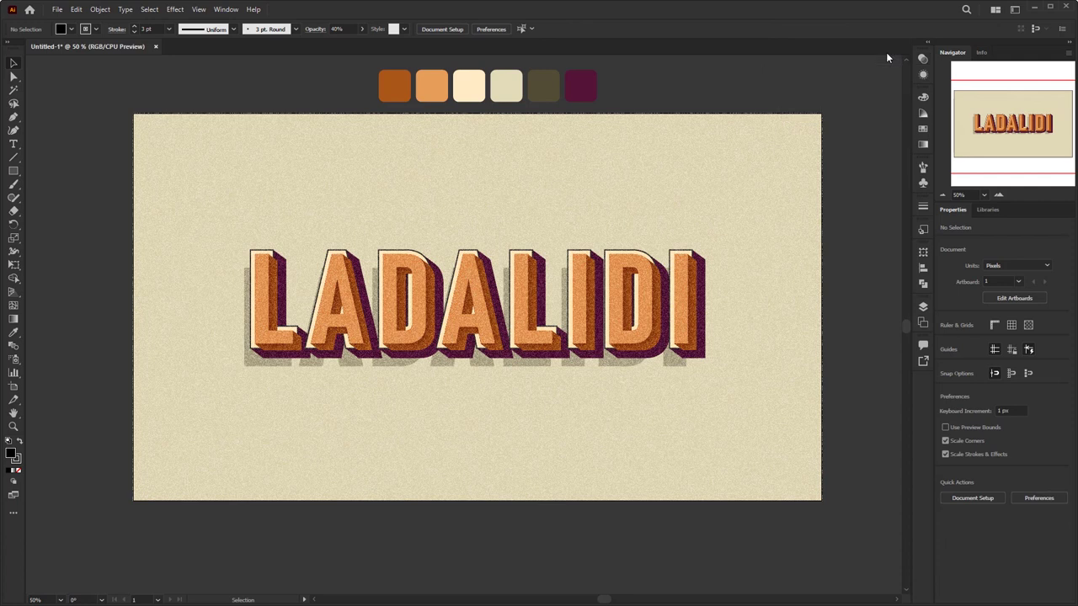